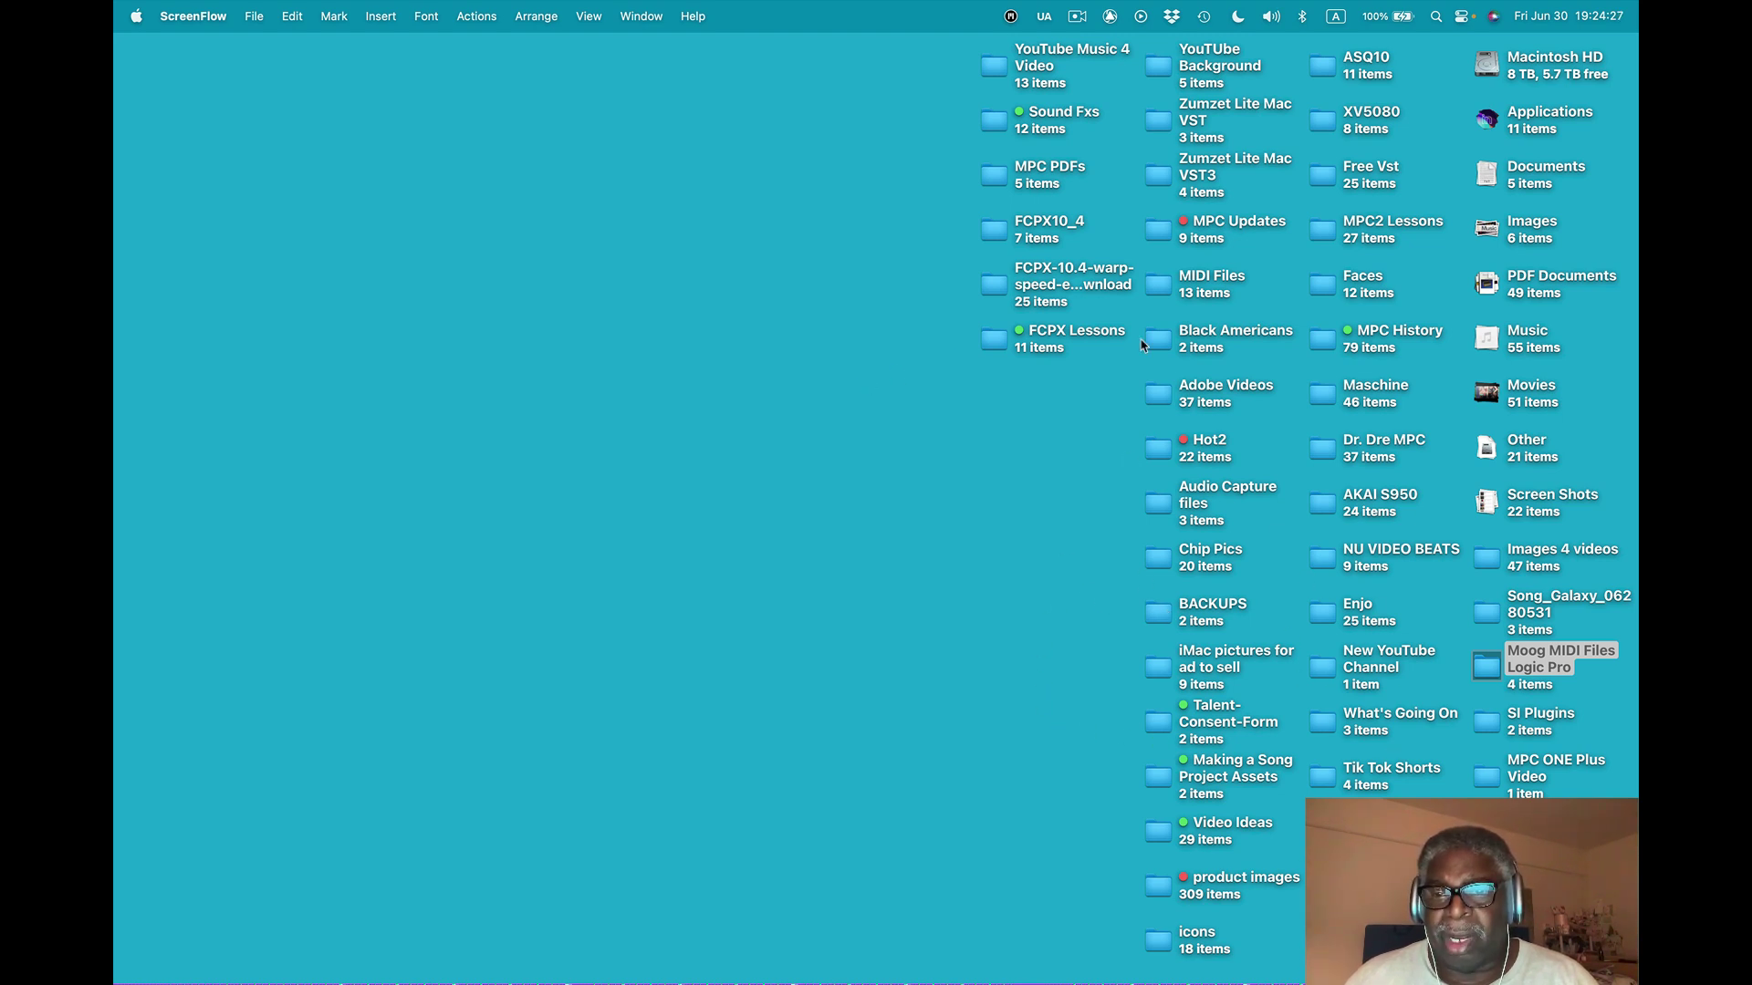
Open the MPC Updates folder, preview the installer zips, and open the MPC-Installer-2.11.6.6 folder
double_click(1165, 232)
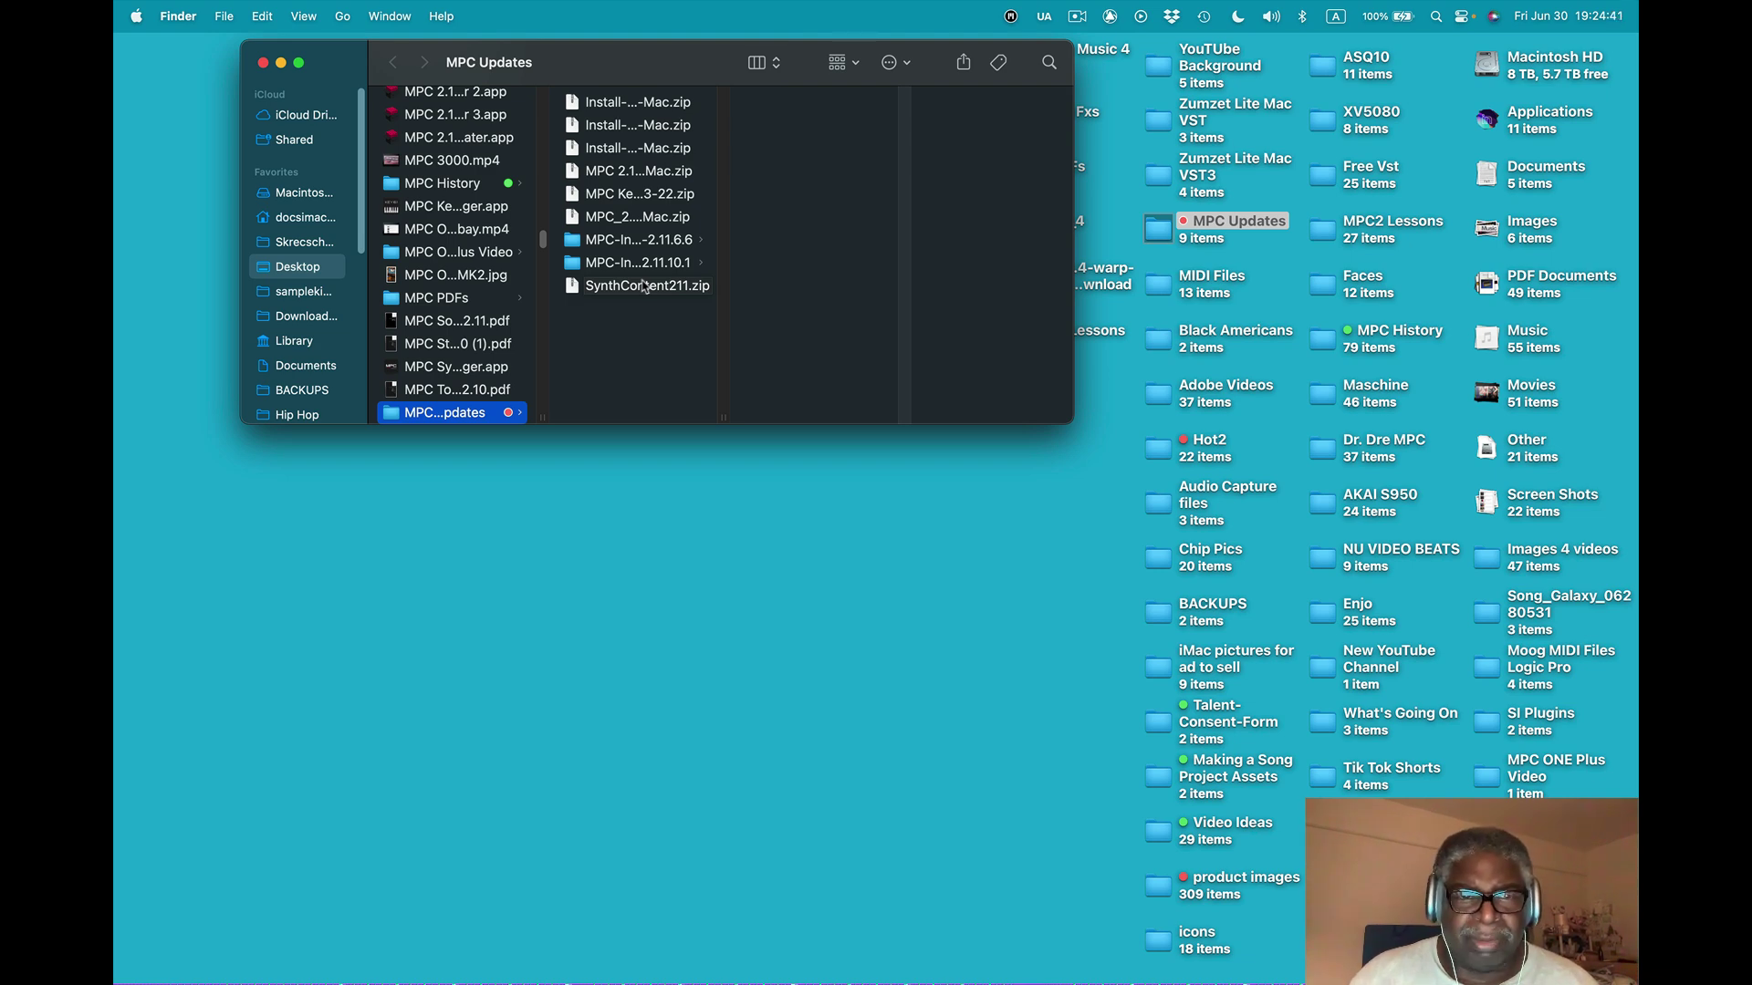
click(577, 126)
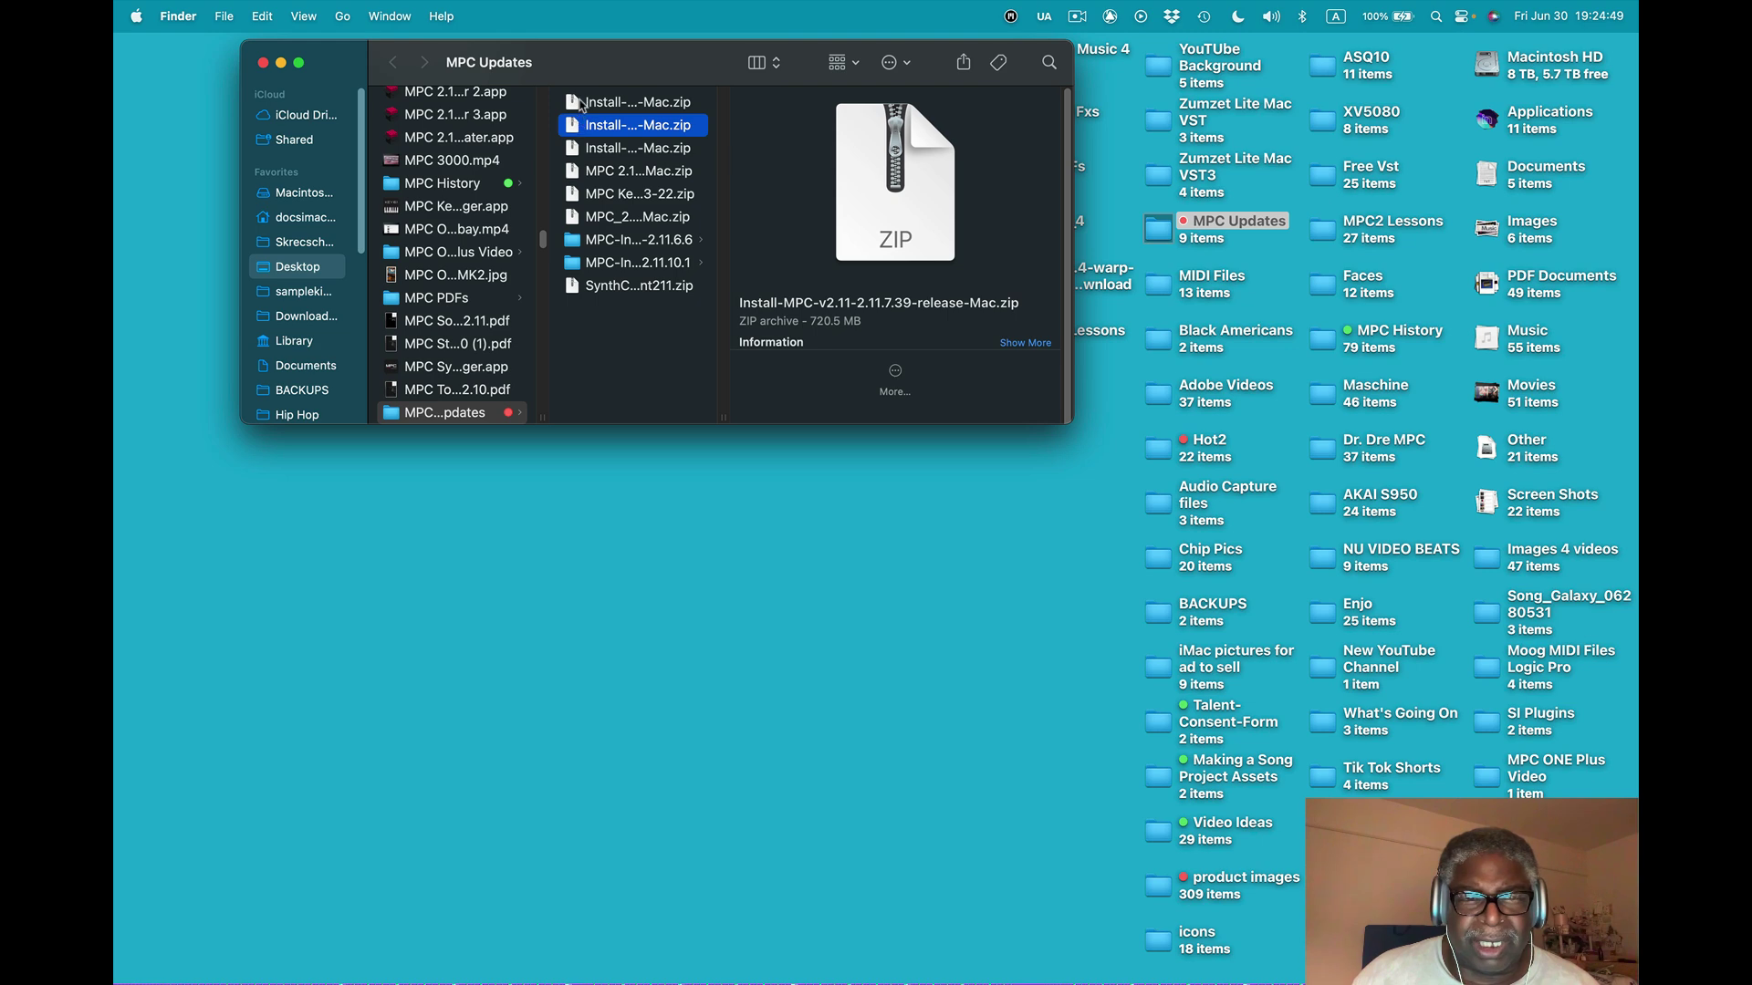
click(581, 104)
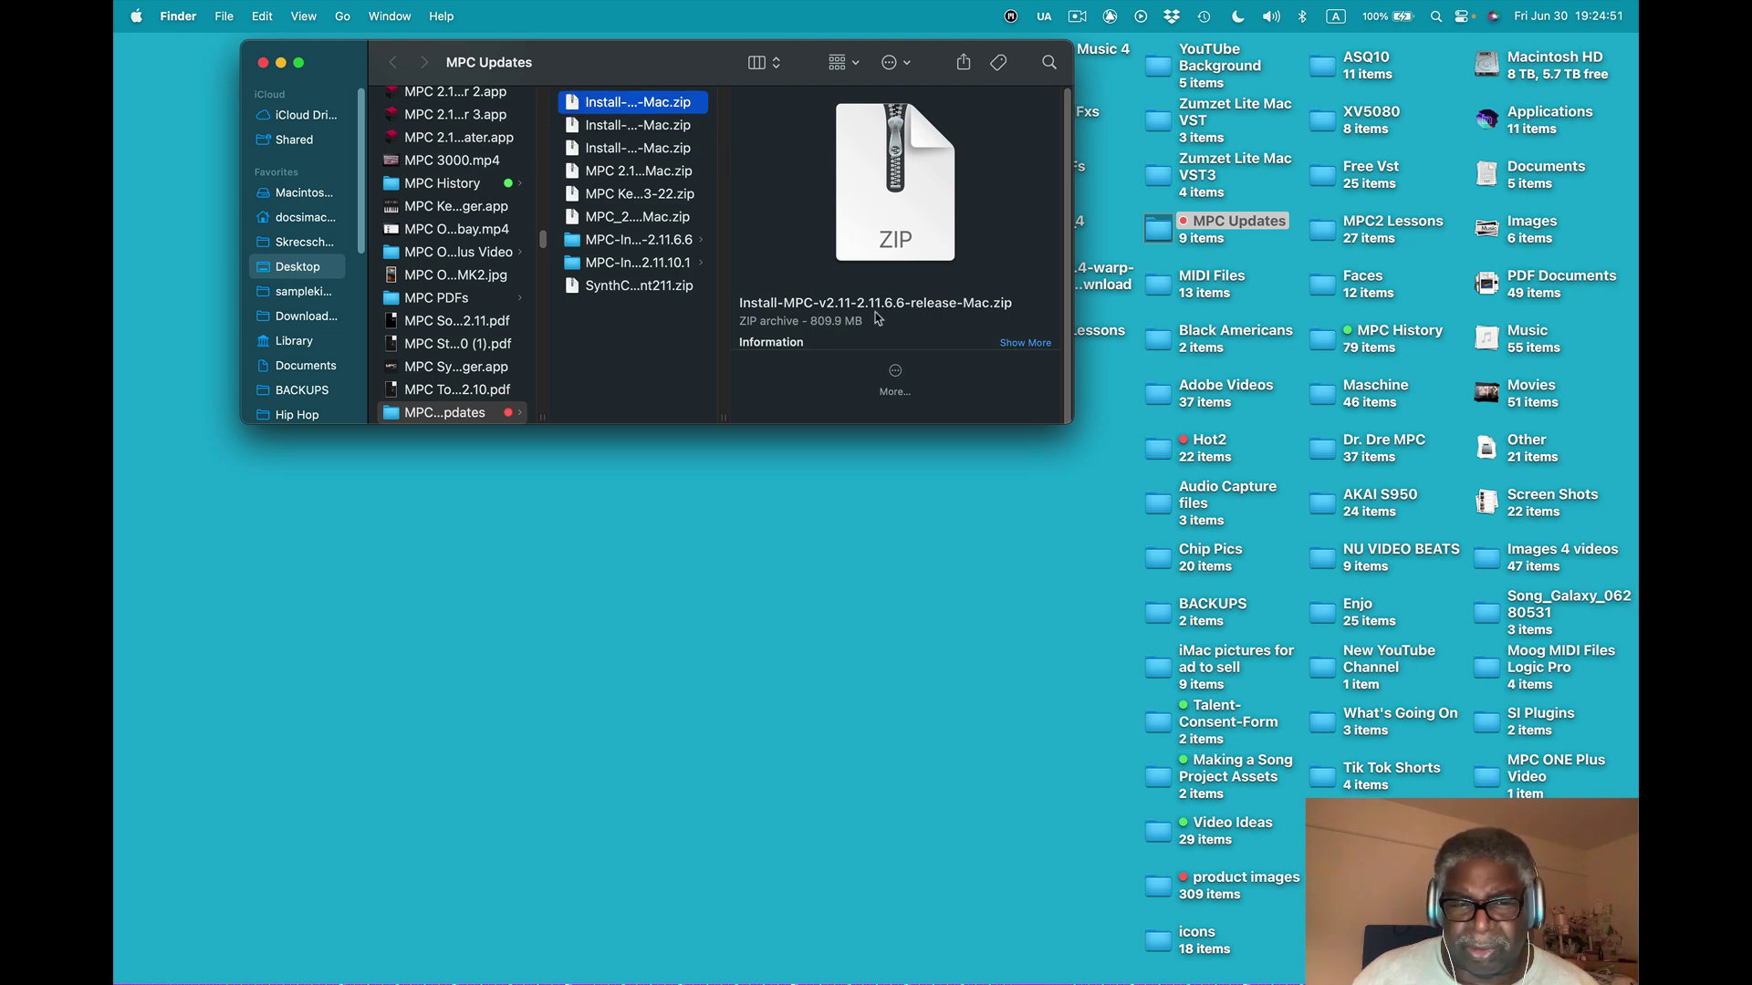
click(627, 241)
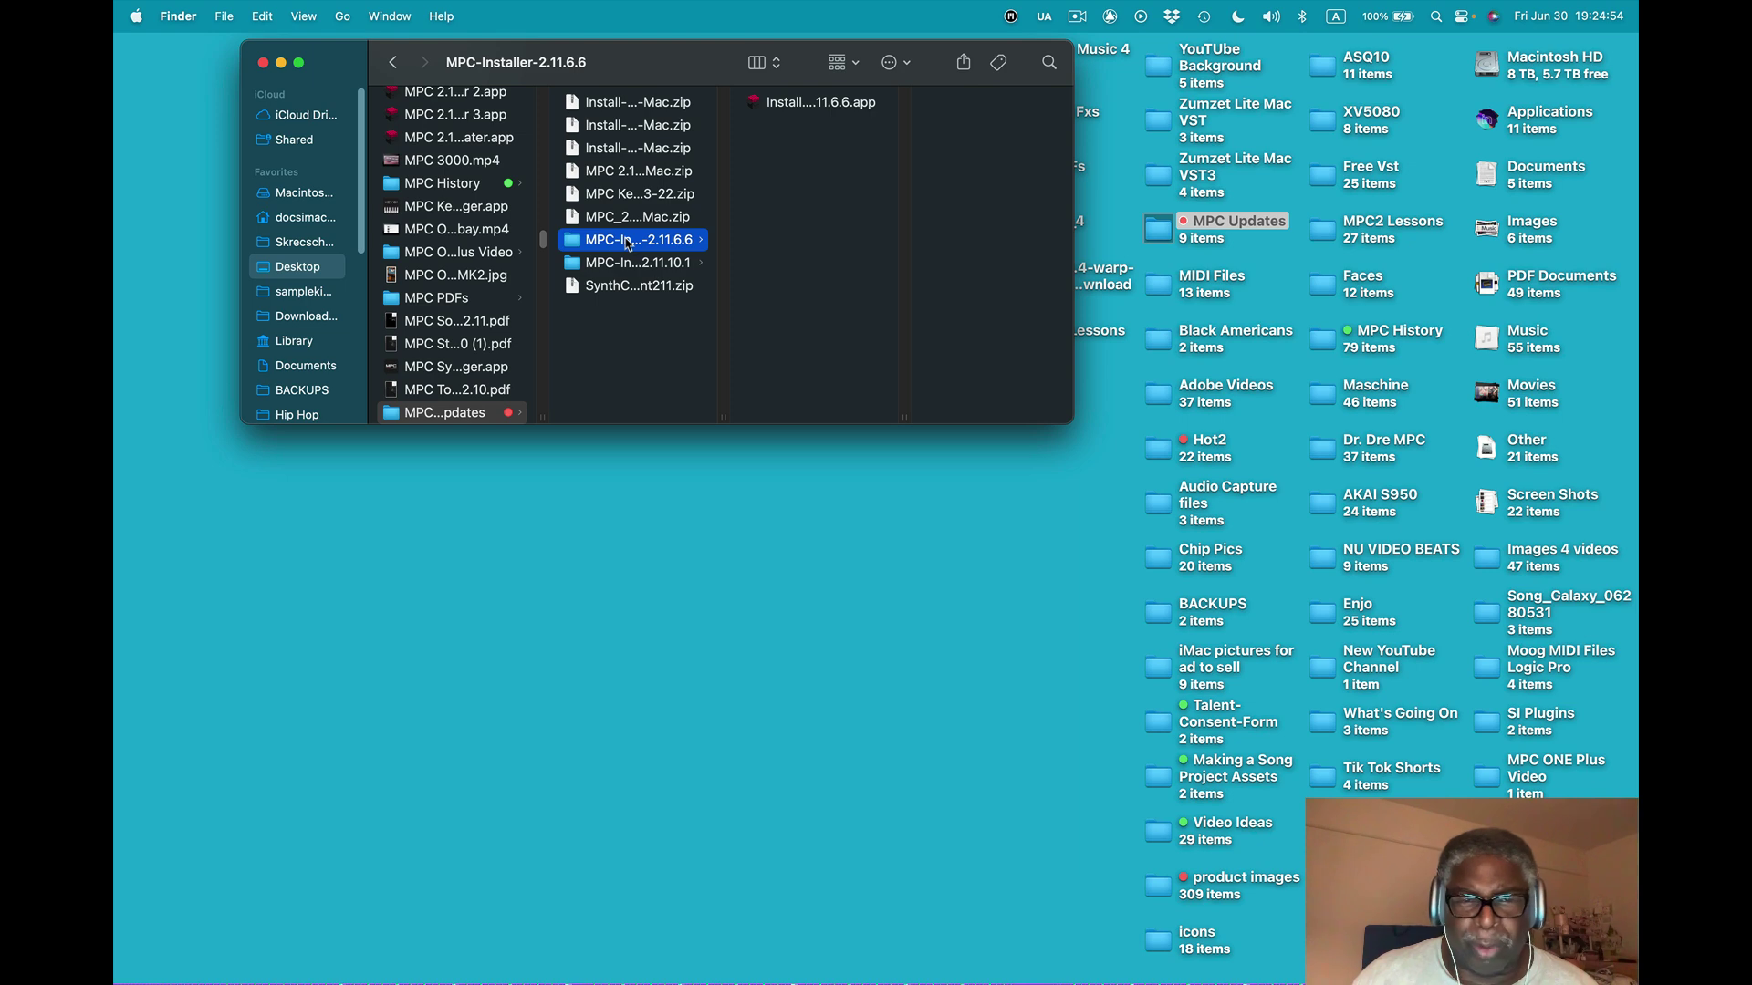
Launch the 2.11.6.6 installer and confirm re-installing the MPC software, dismissing the RTAS warning
double_click(762, 103)
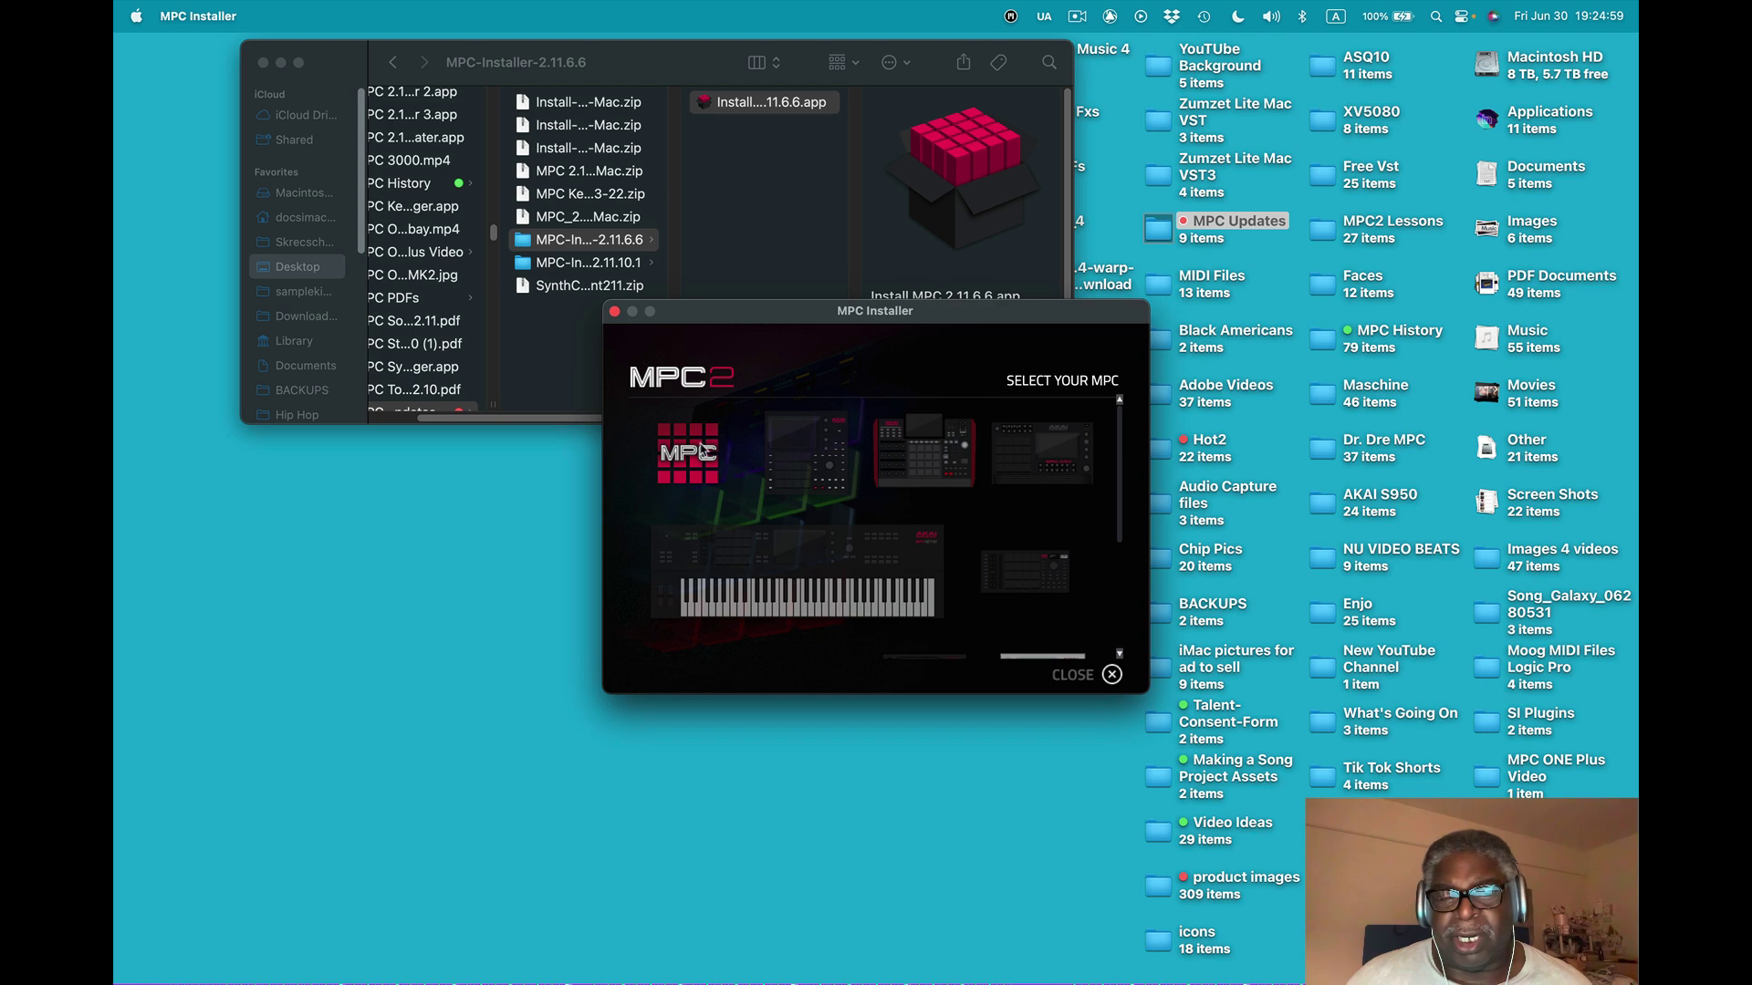
click(693, 453)
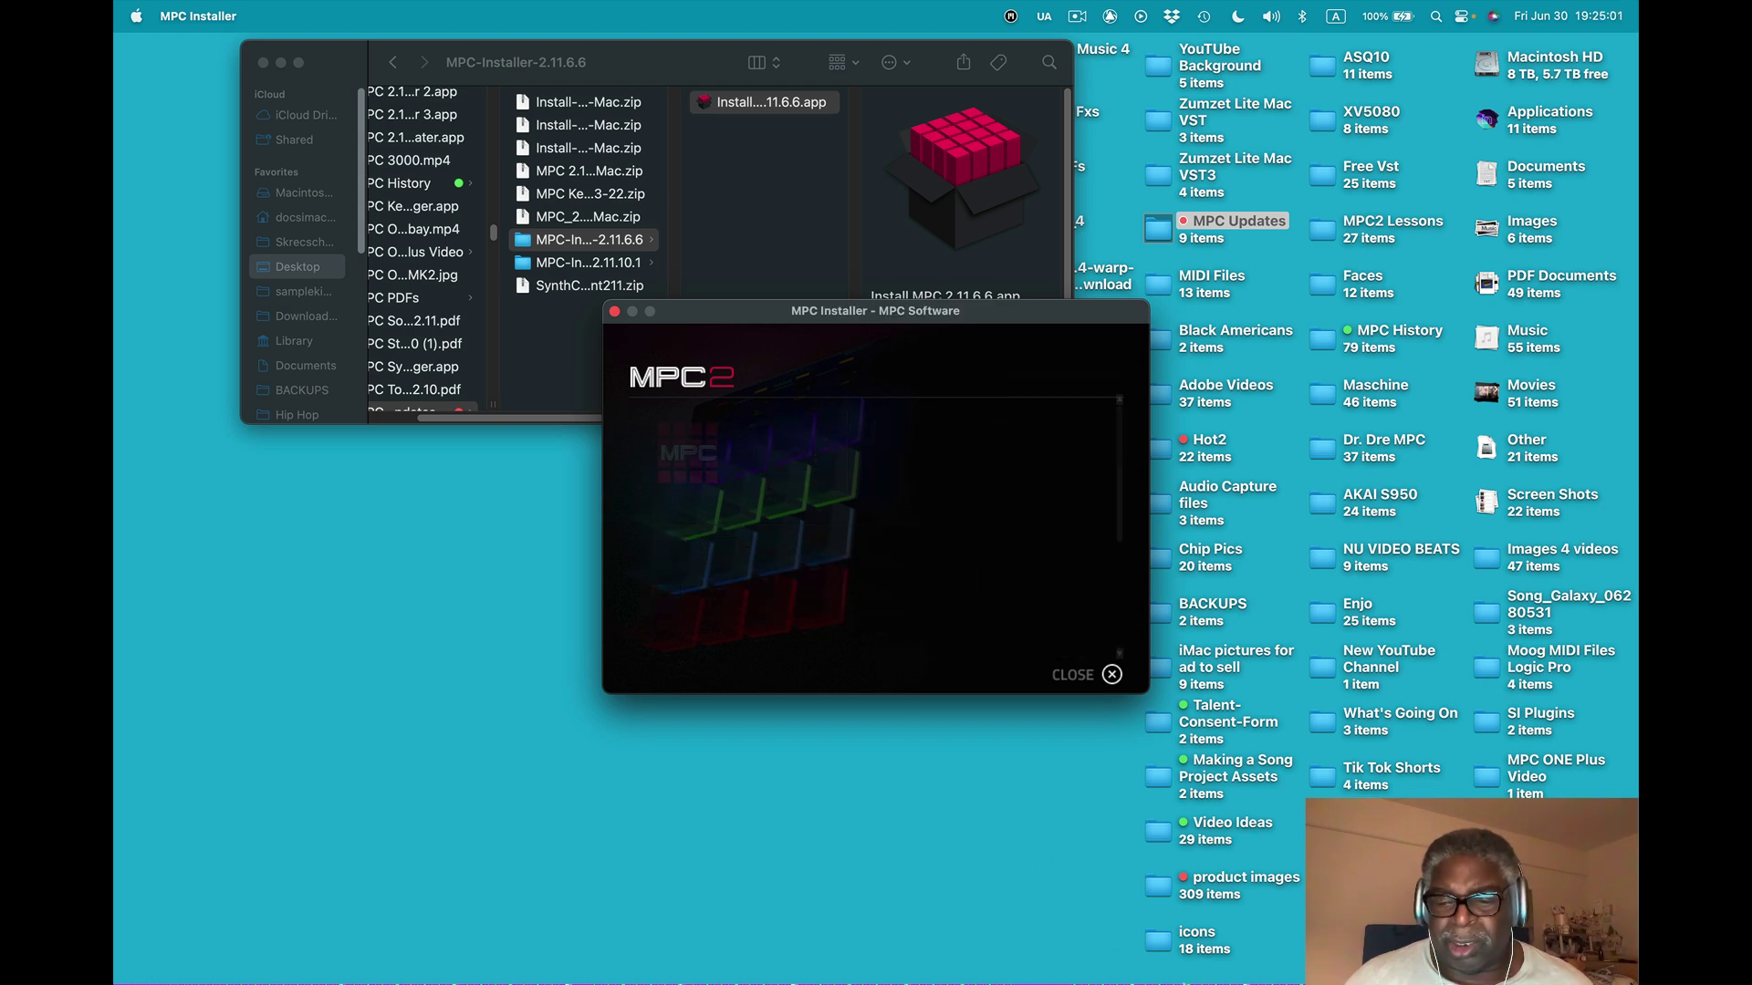
mouse_move(1201, 978)
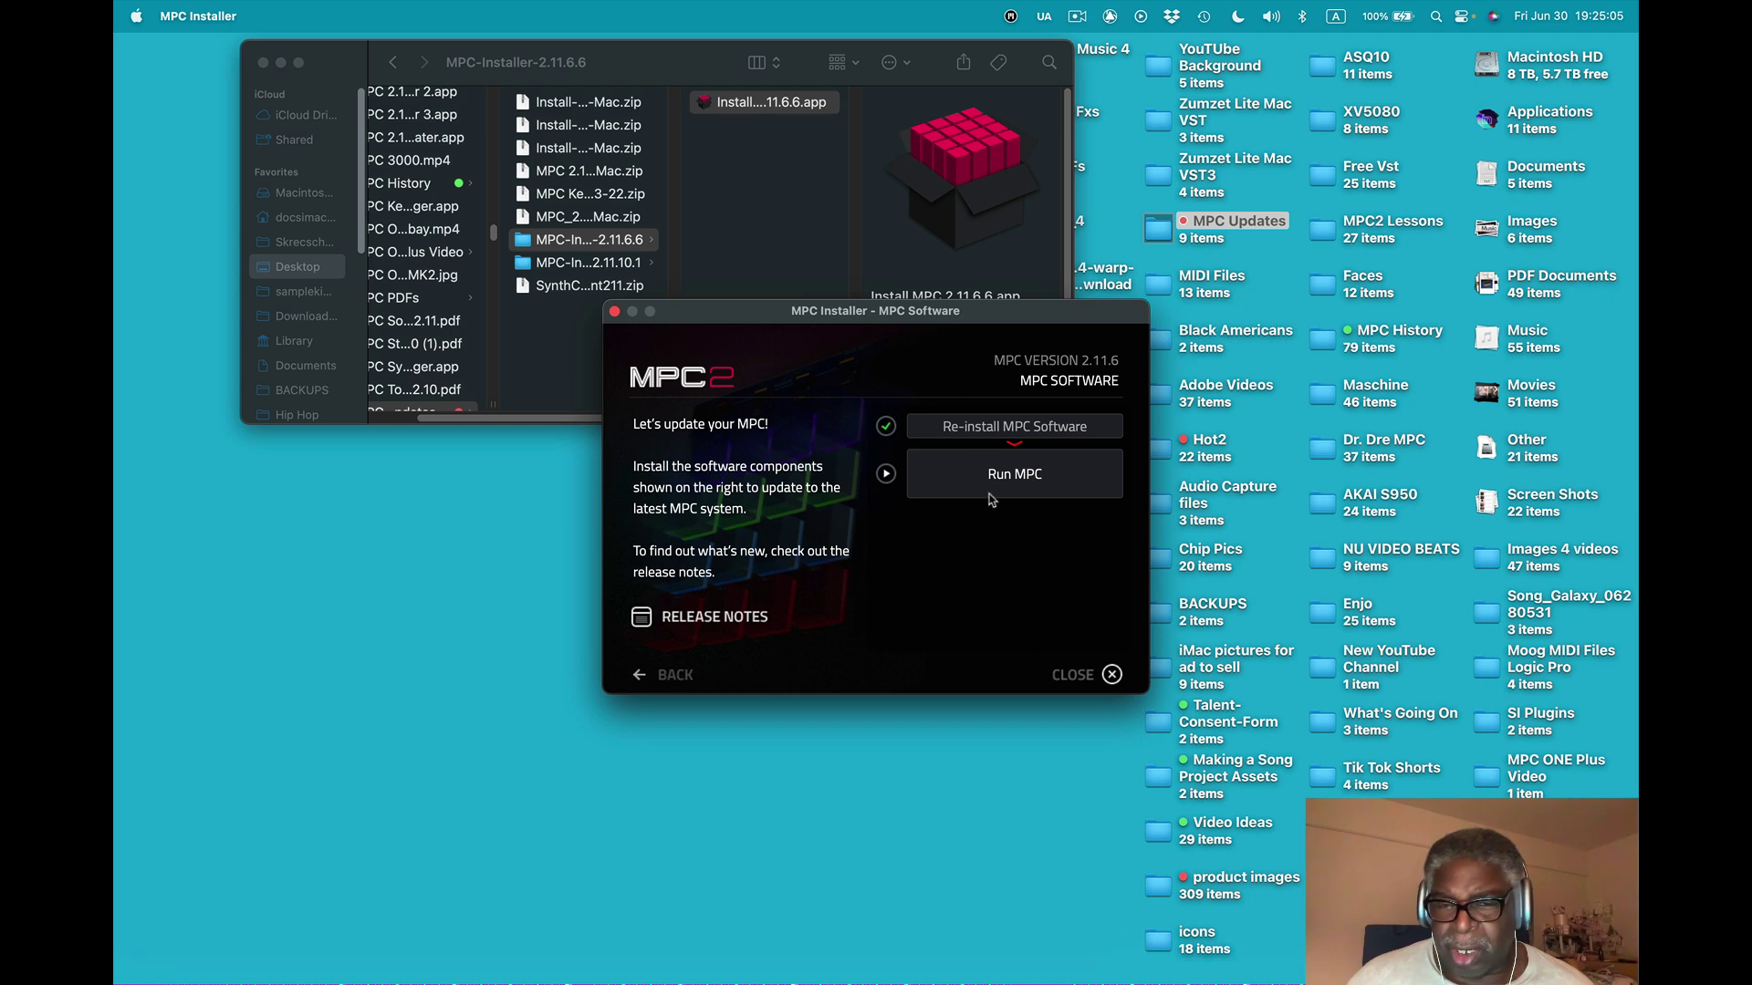
click(982, 436)
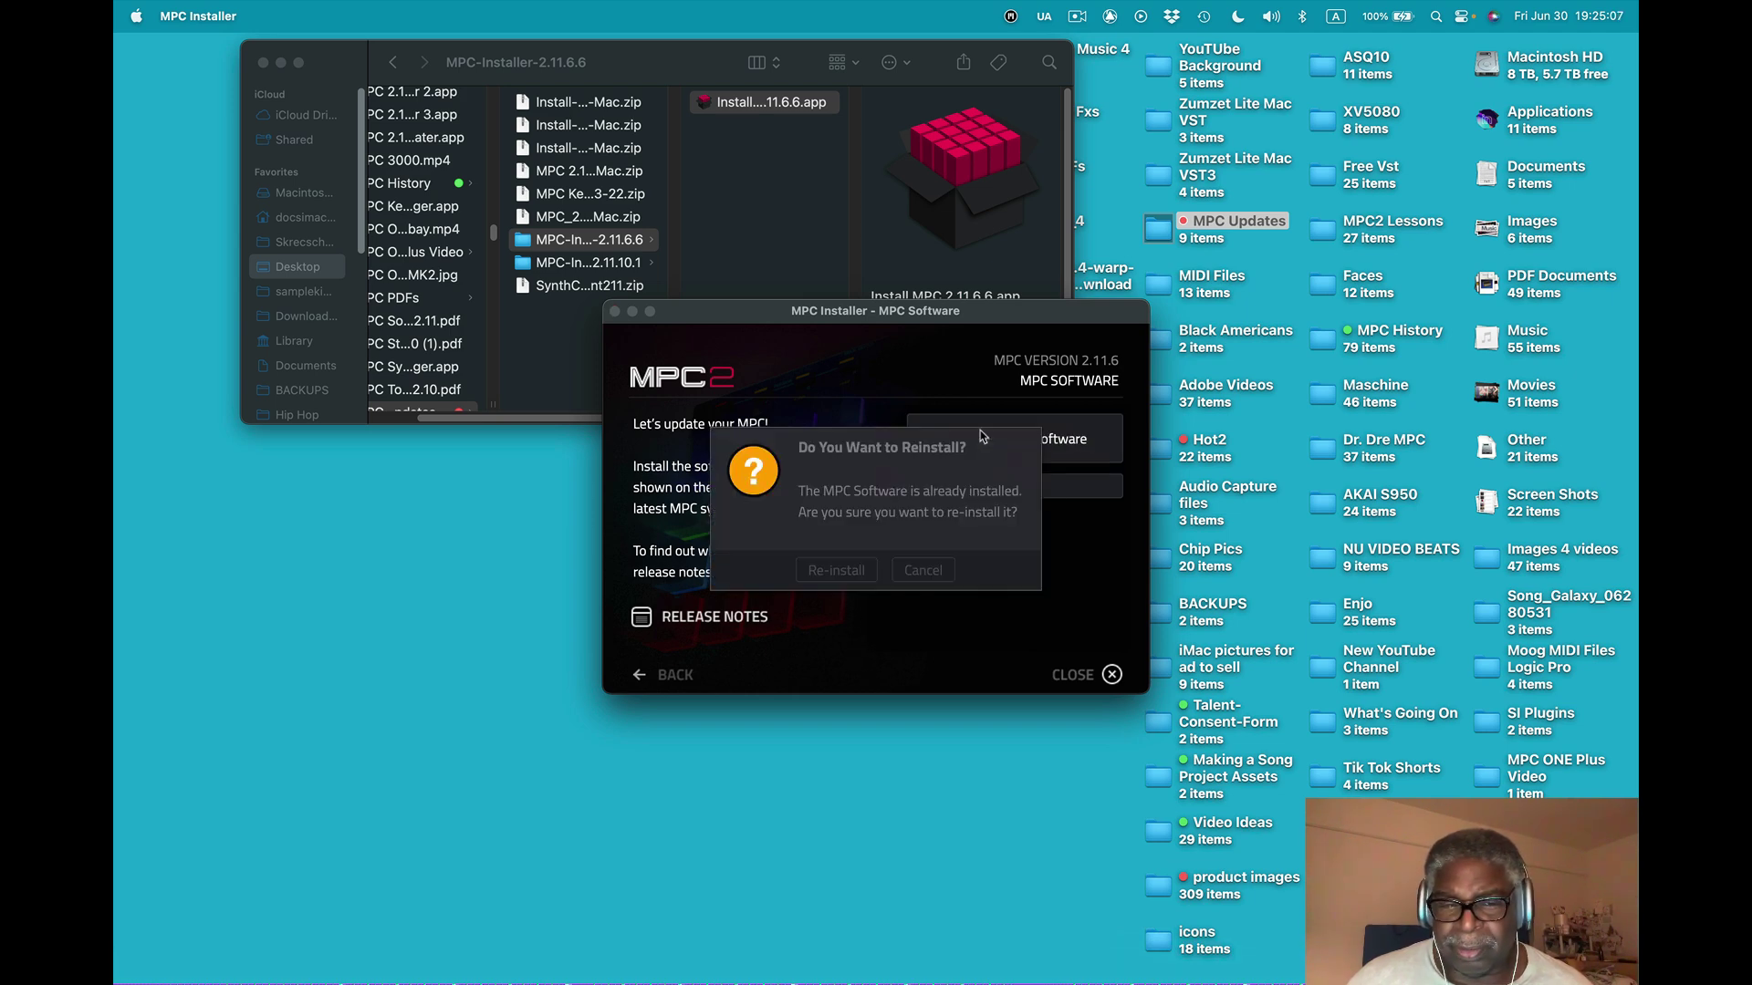
click(837, 572)
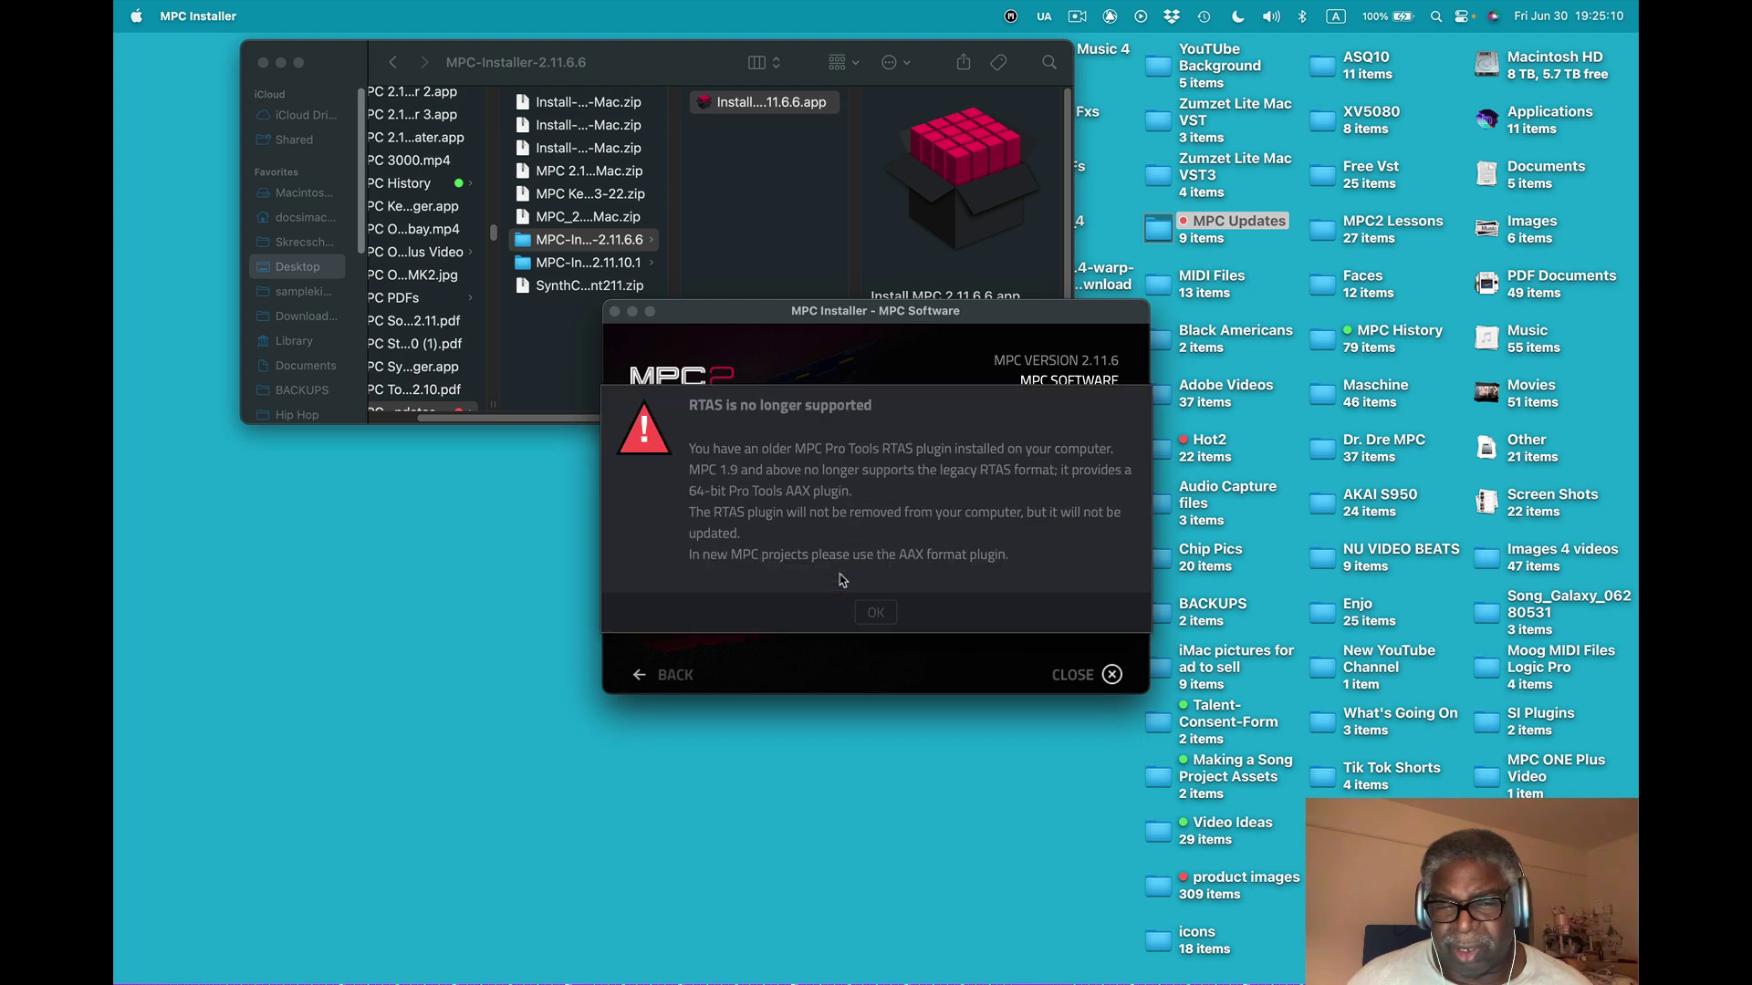
click(882, 614)
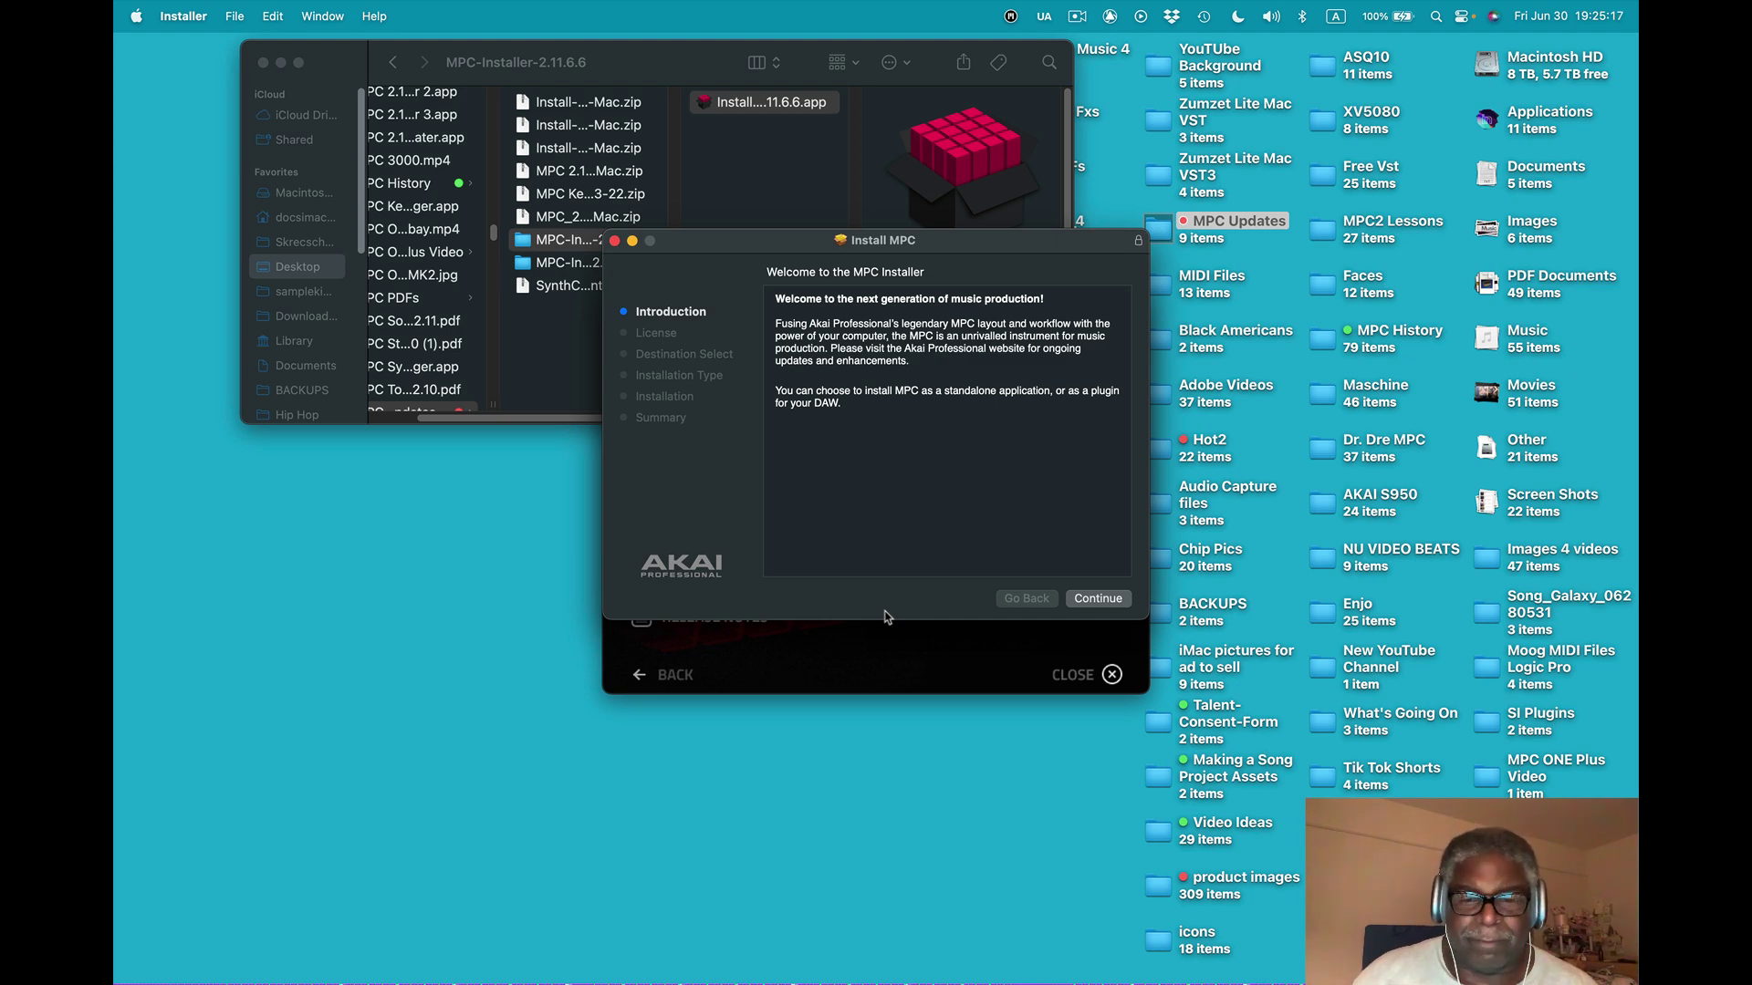
Agree to the license and start a standard 1.07 GB MPC install on Macintosh HD
click(1095, 598)
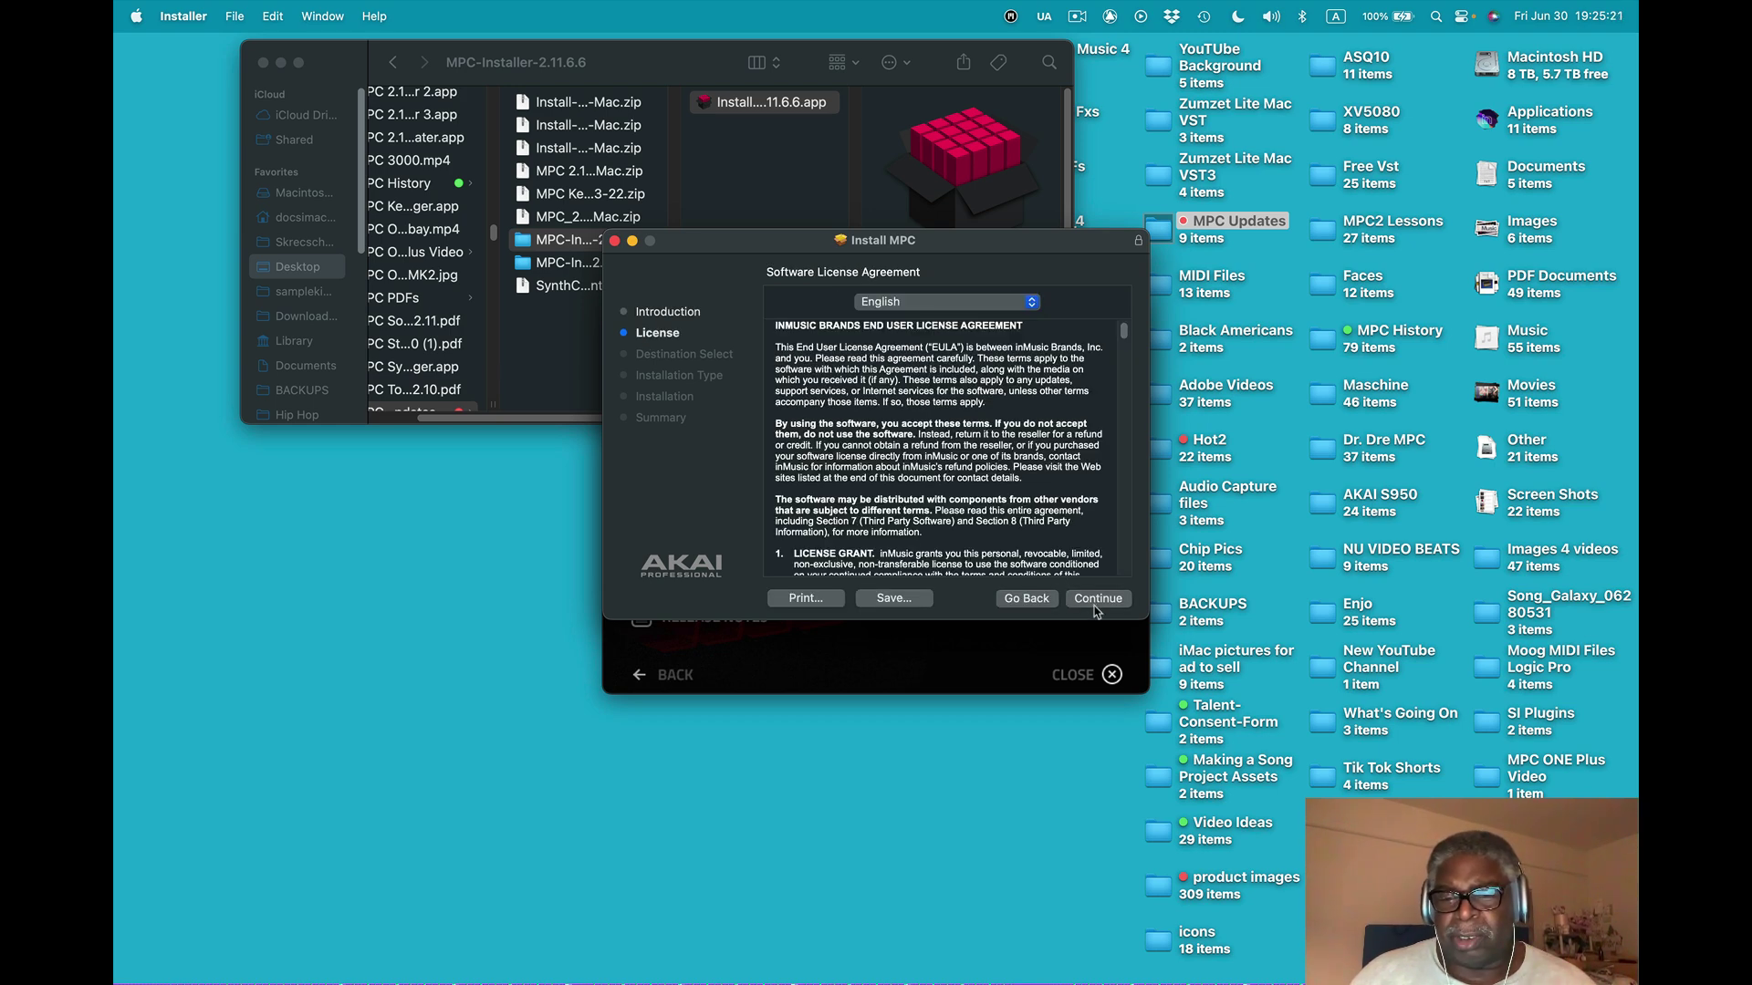
click(1098, 602)
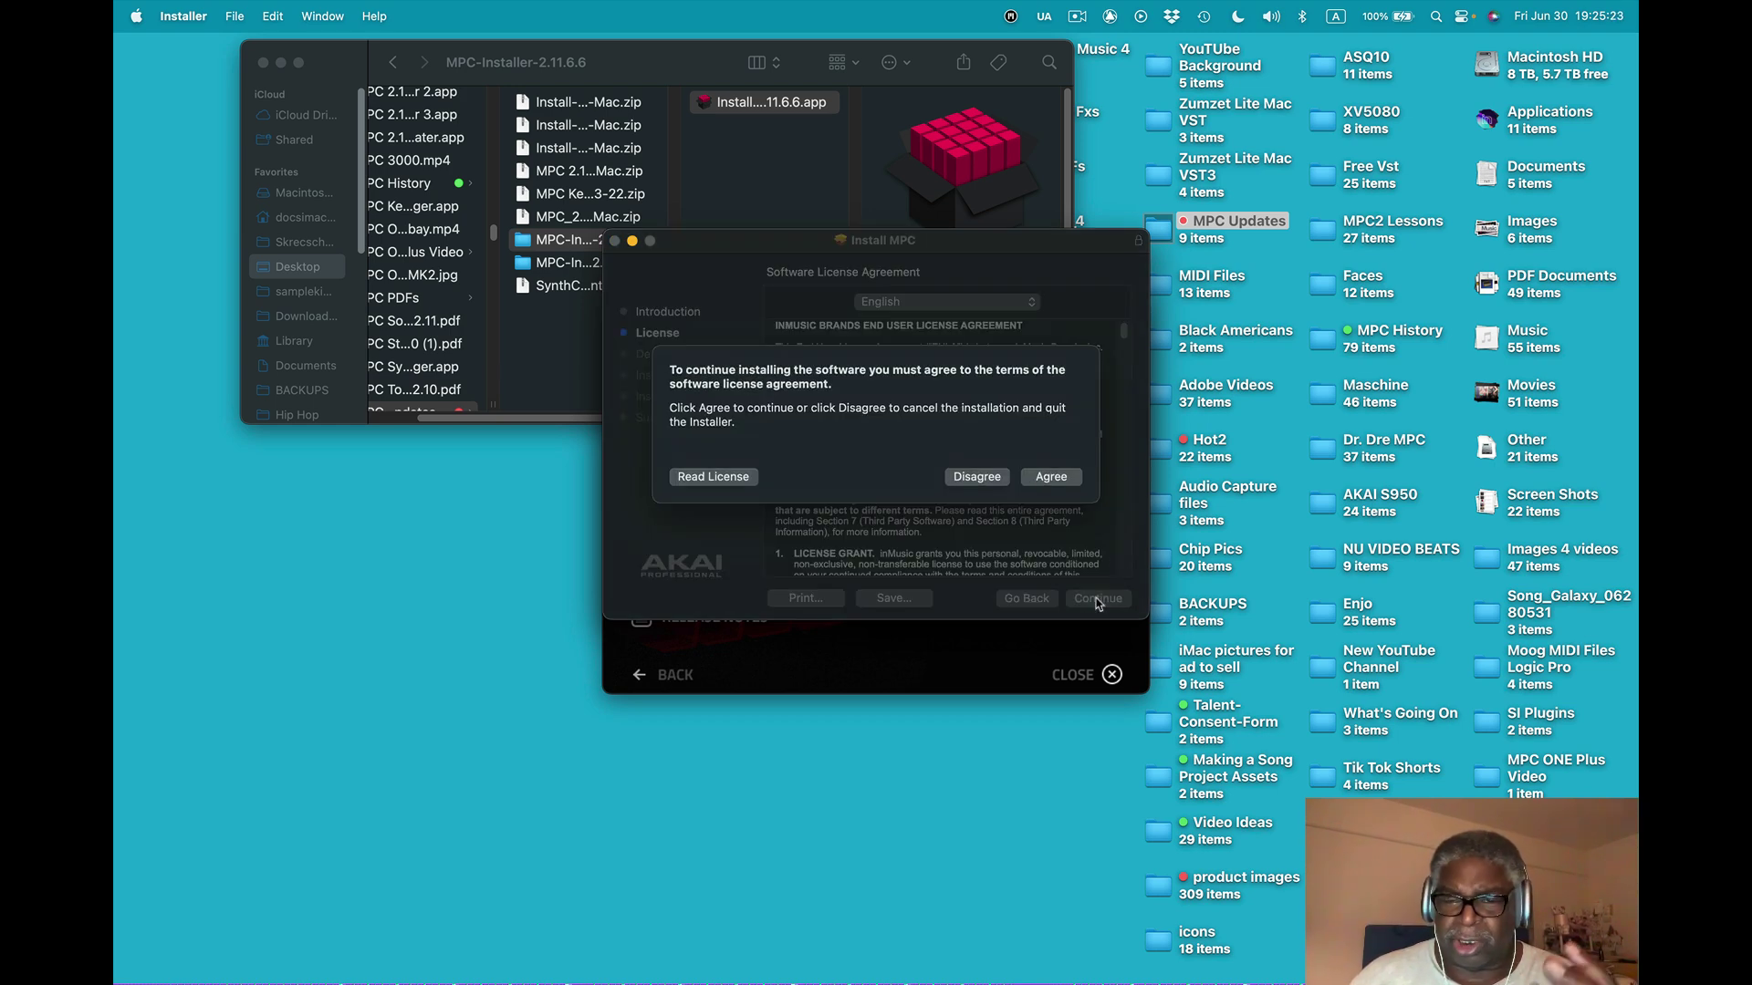
click(1054, 478)
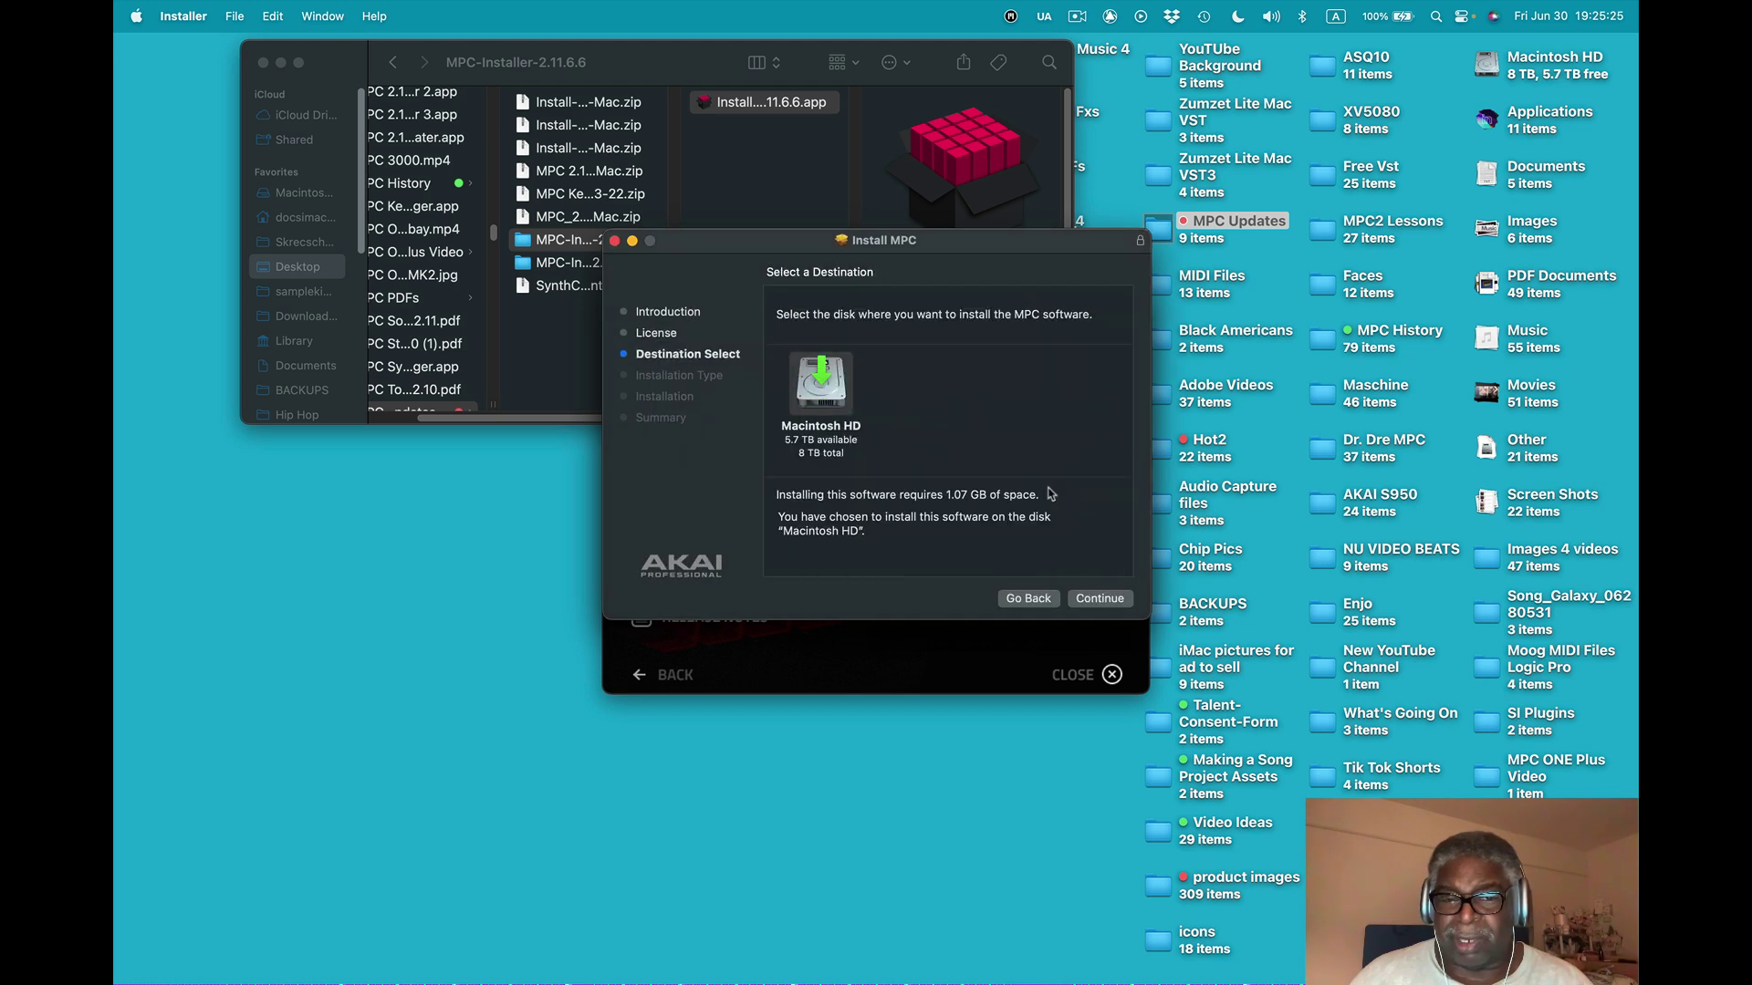
click(1107, 602)
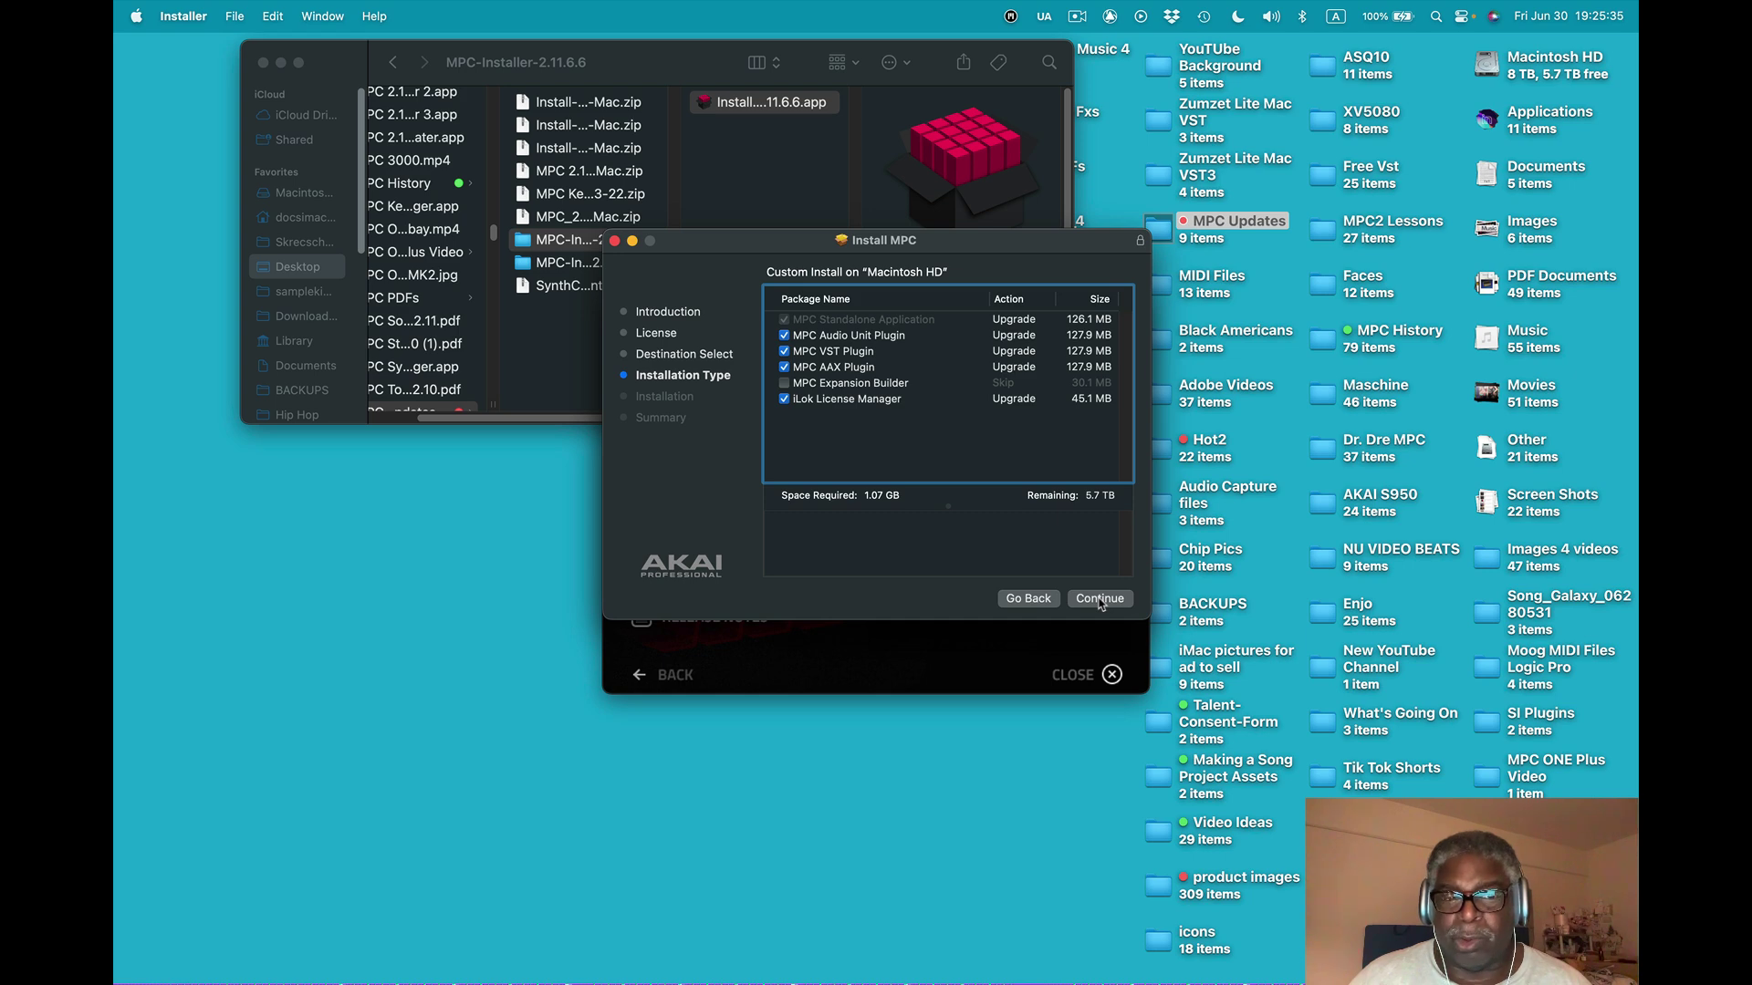
click(1101, 602)
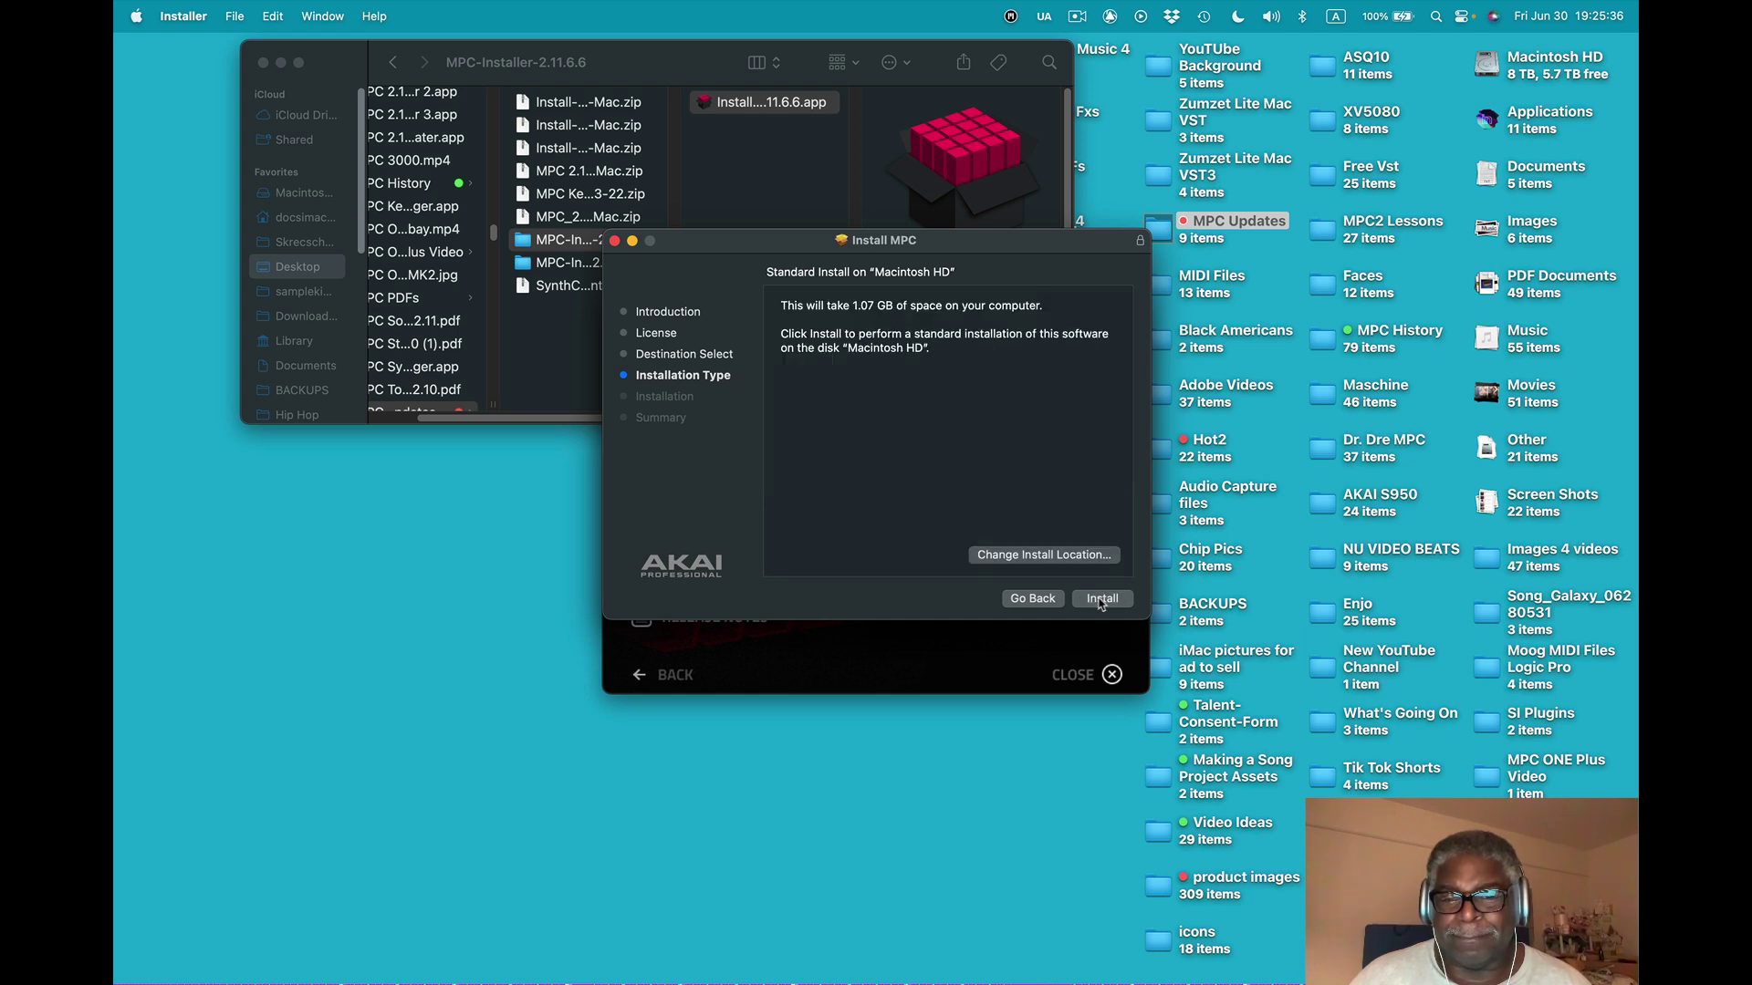
click(1049, 557)
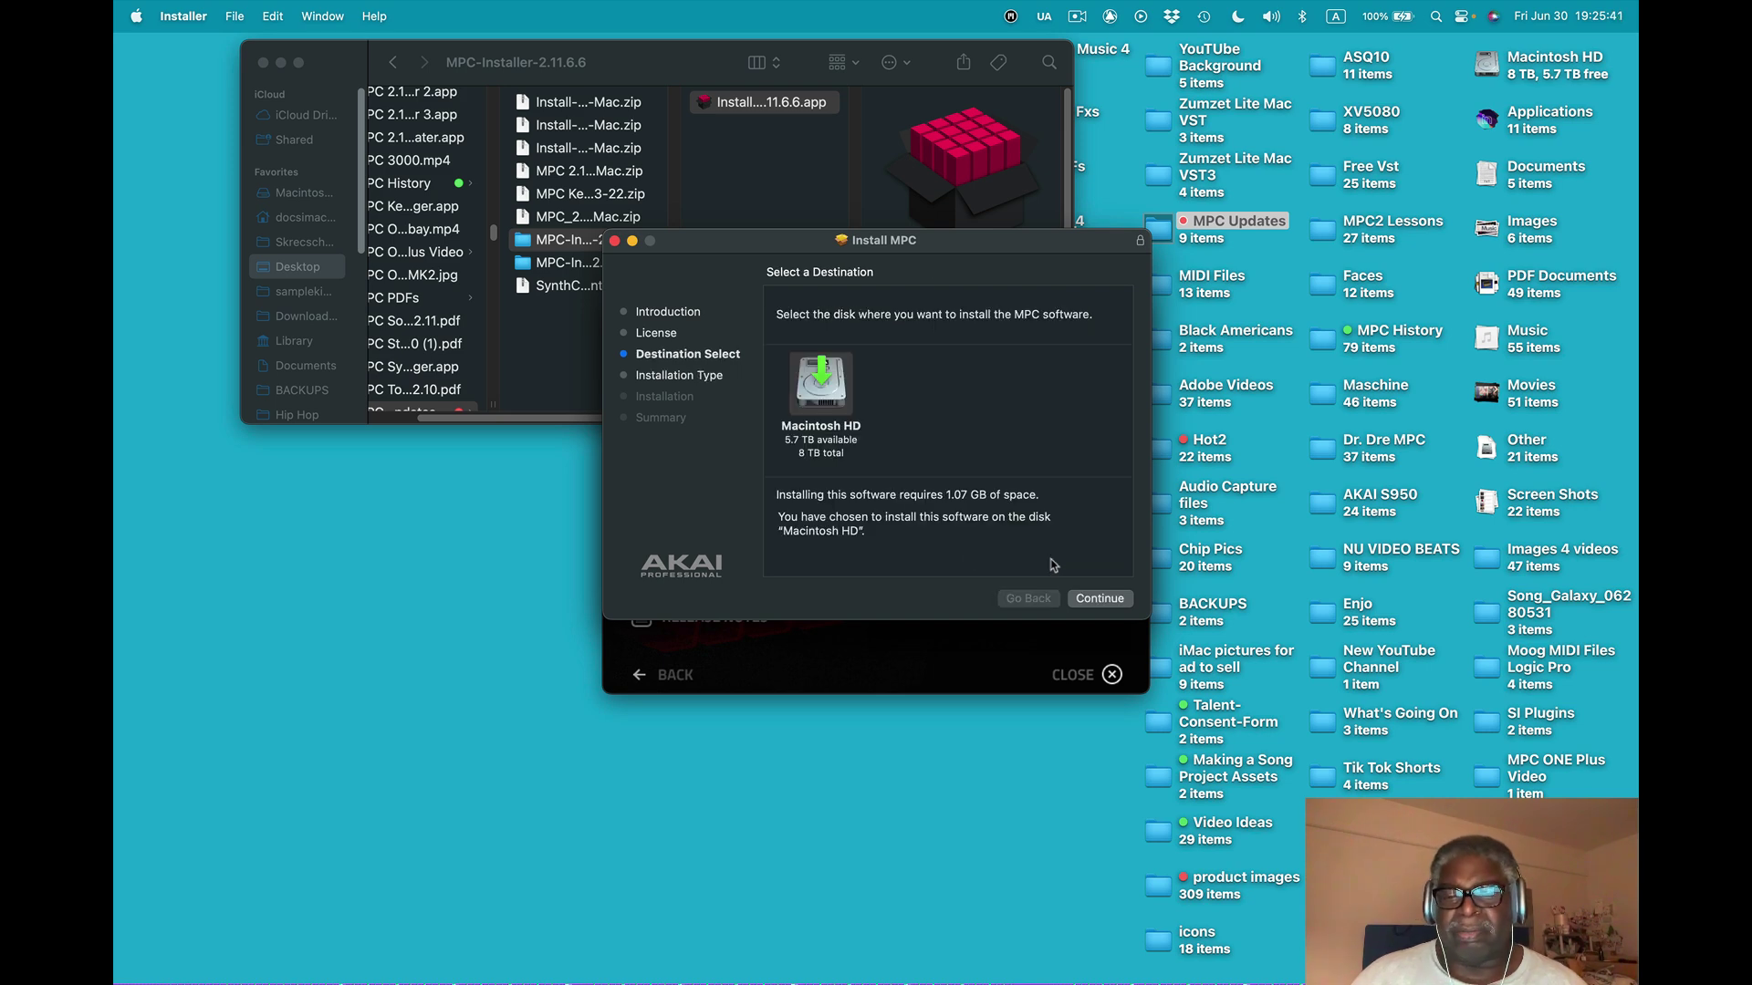
click(1106, 600)
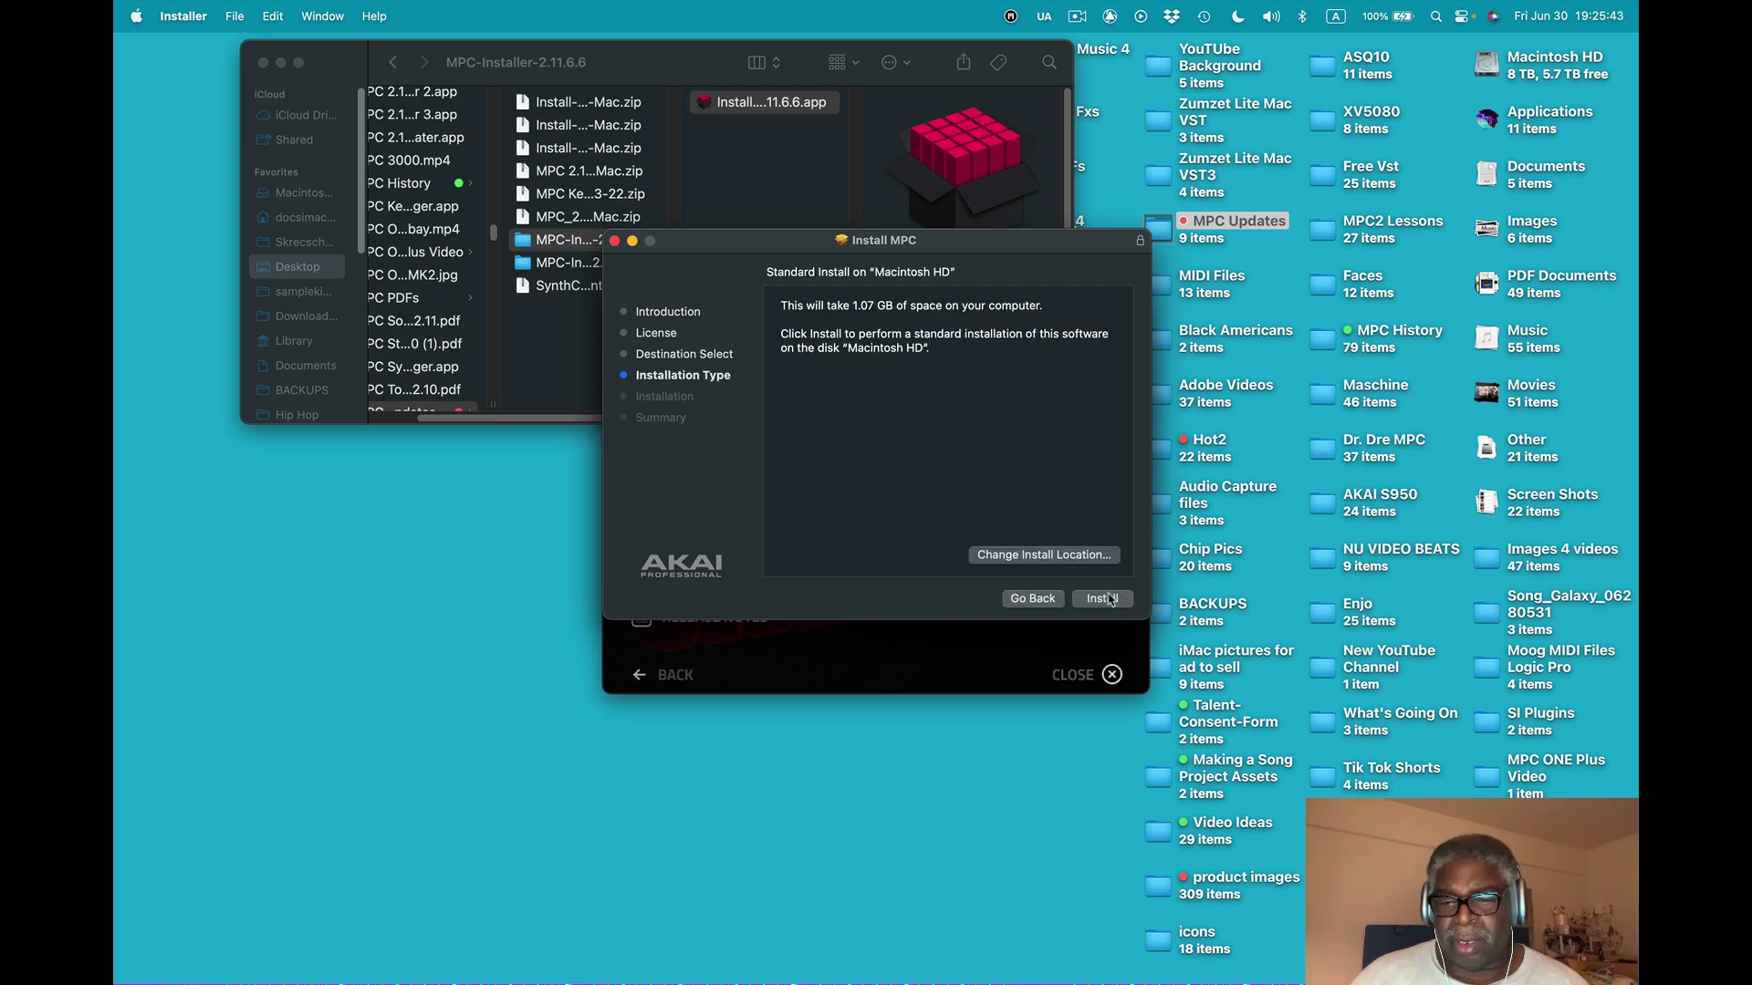
click(1108, 600)
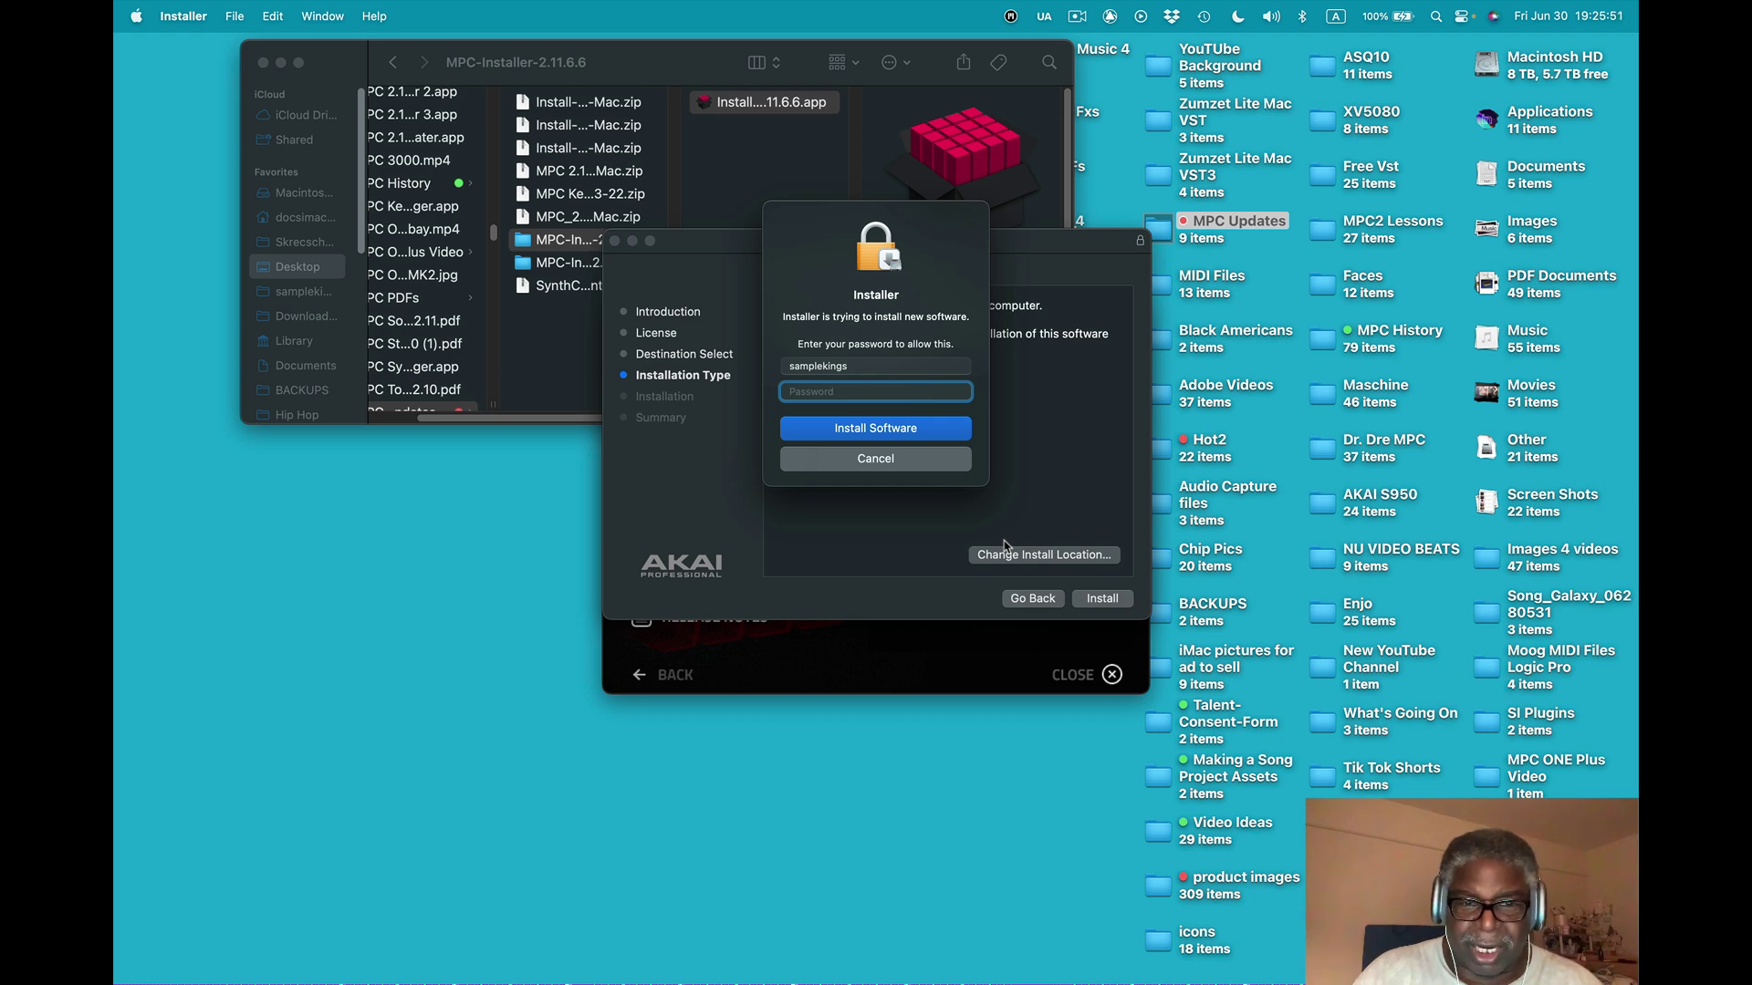
Authorise the install with the admin password and allow the installer to modify apps
text(••••••)
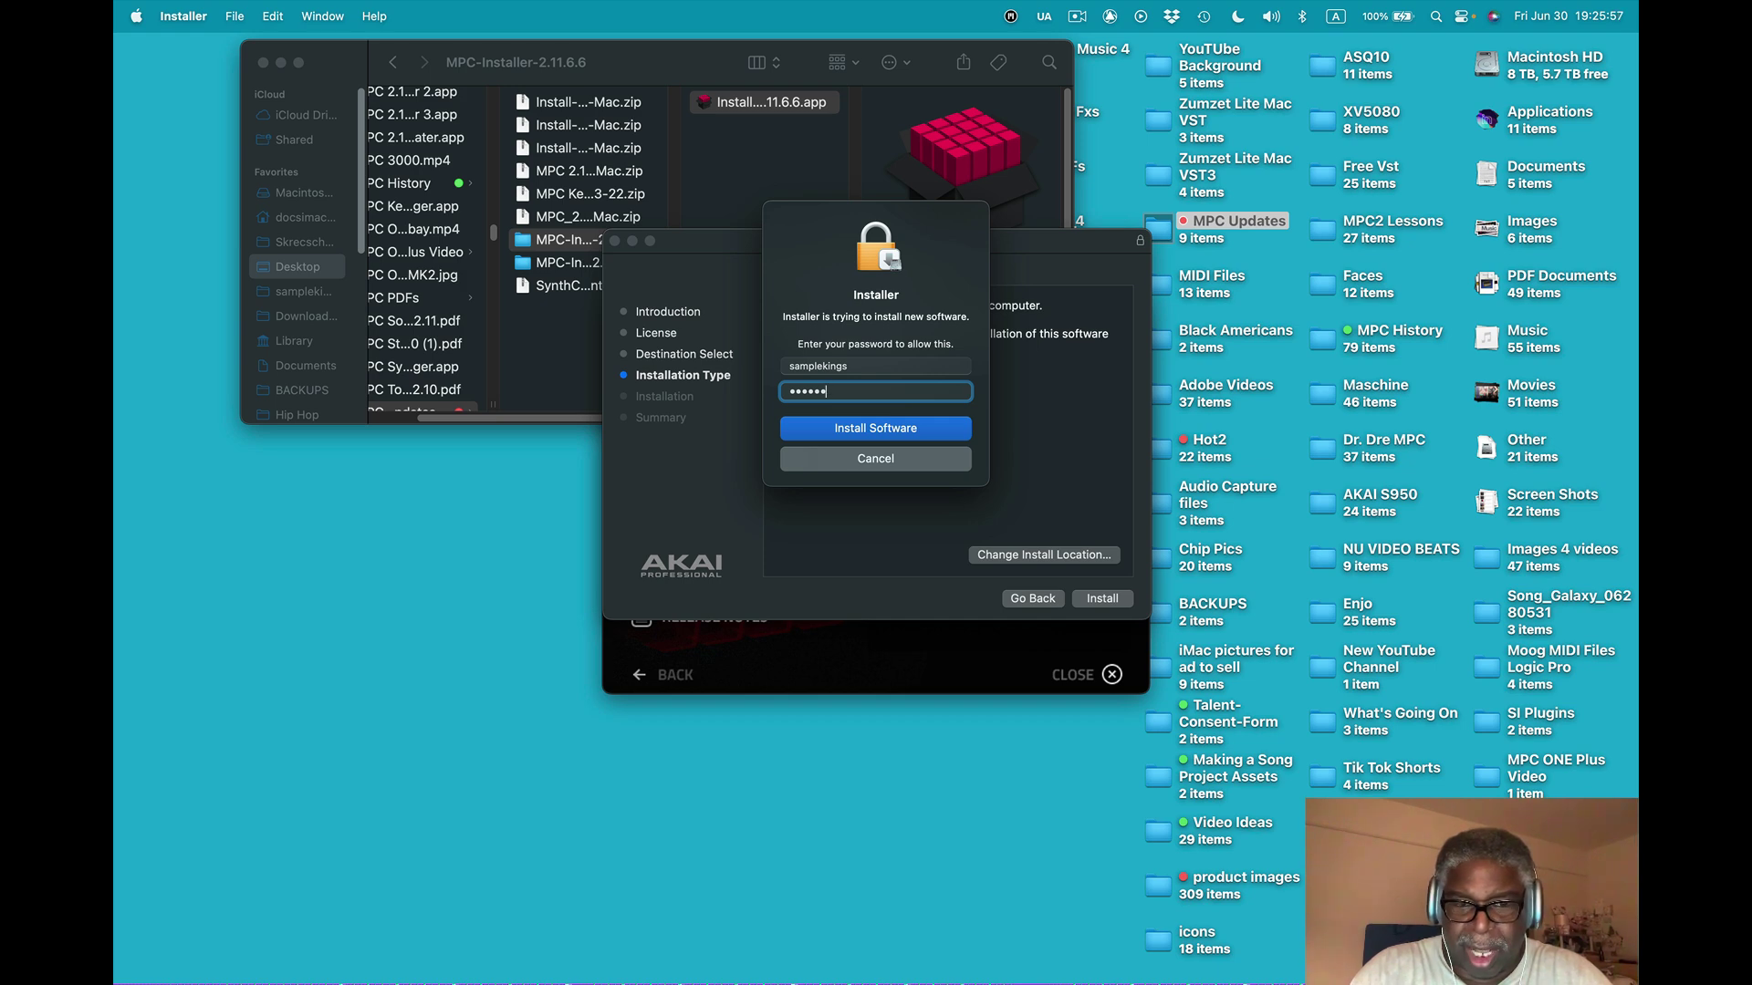
text(••)
key(Return)
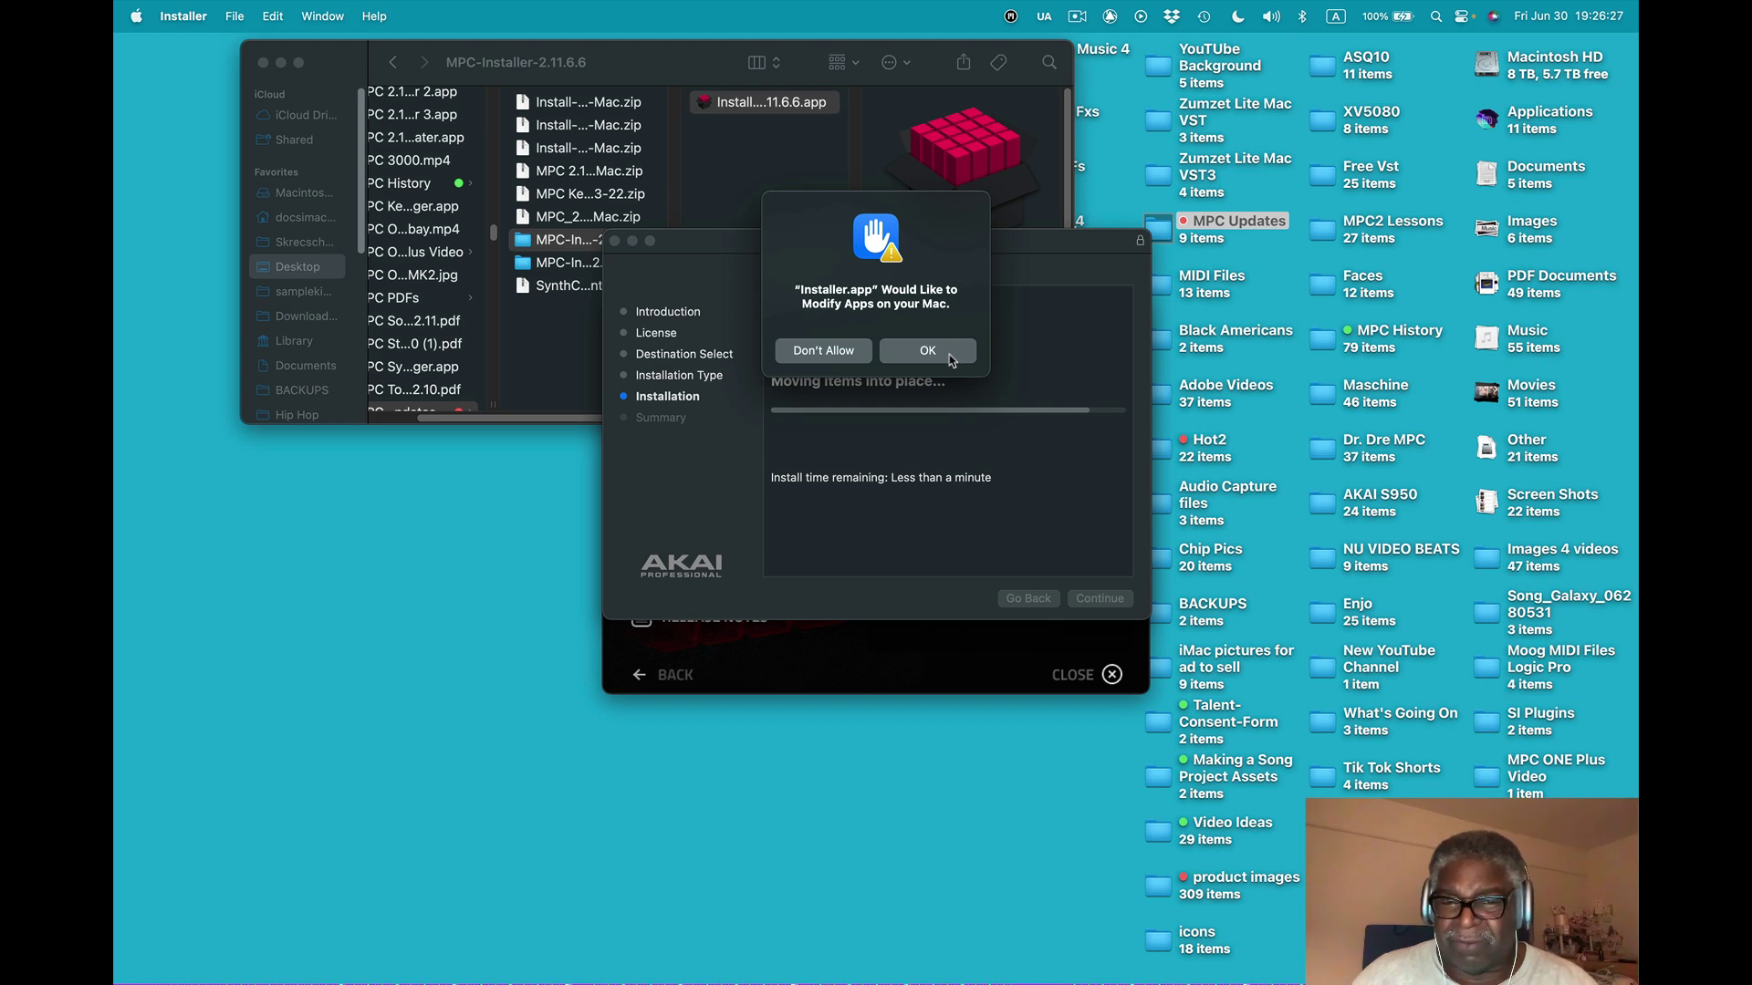
click(951, 360)
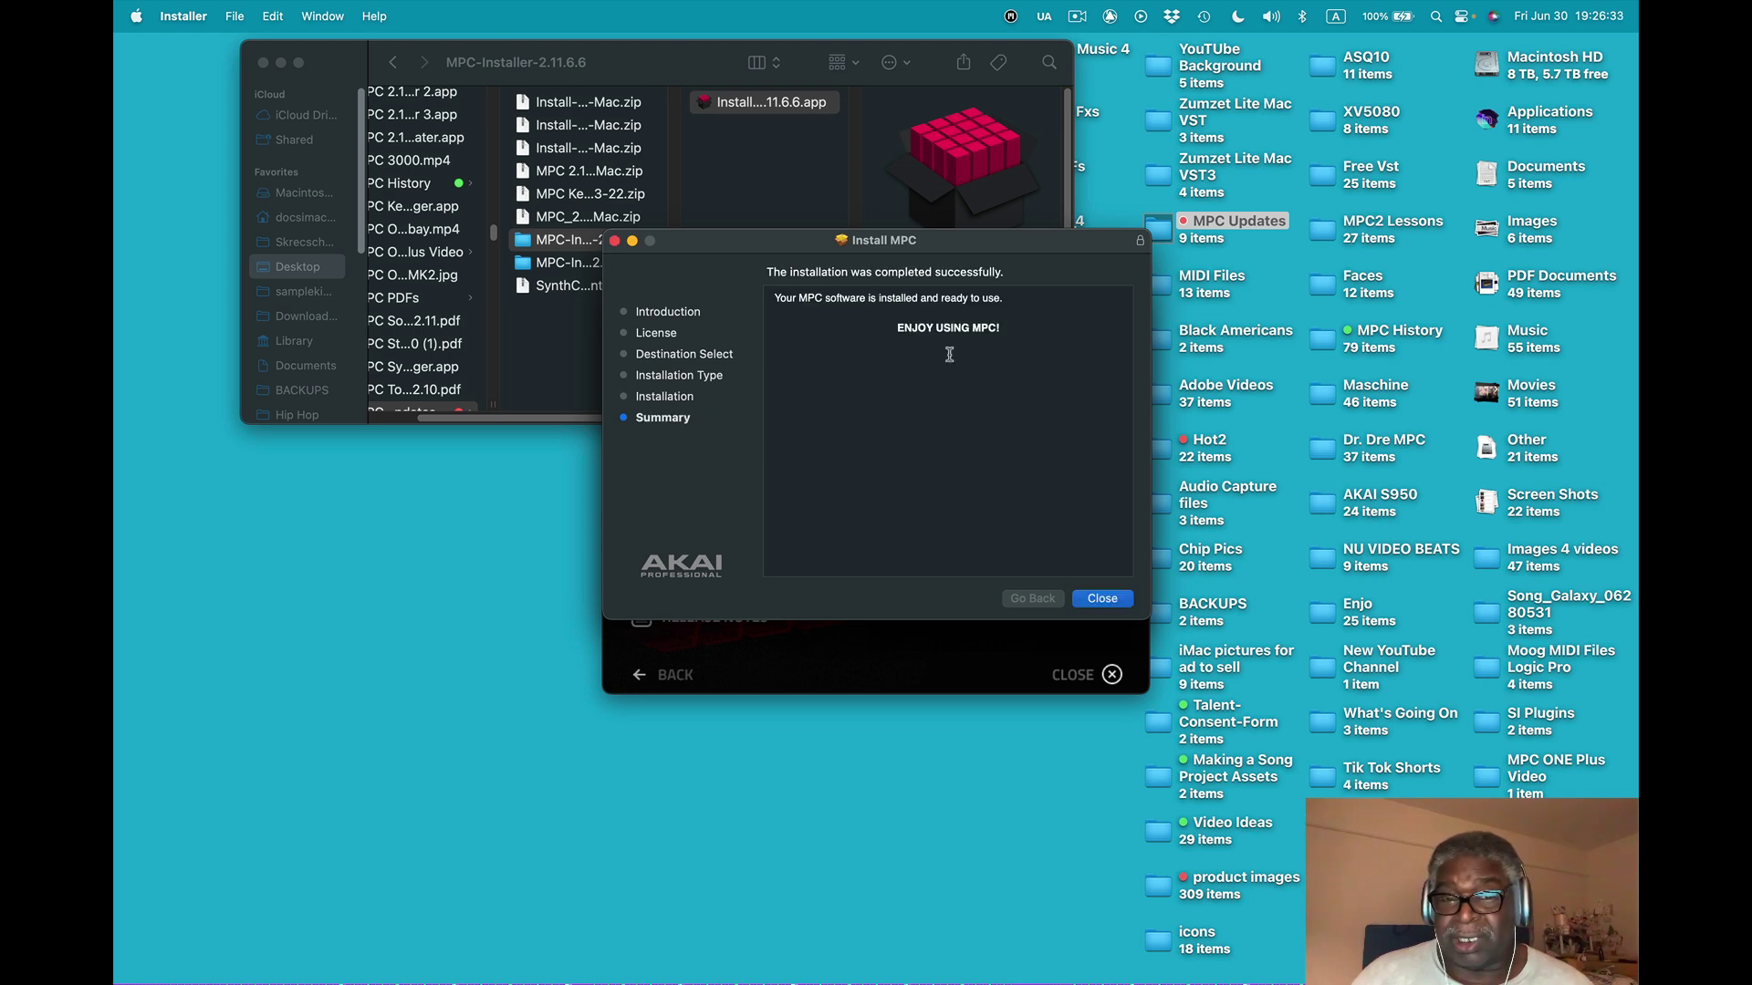
Close the finished installer, then launch MPC from the Dock and allow incoming network connections
click(1104, 600)
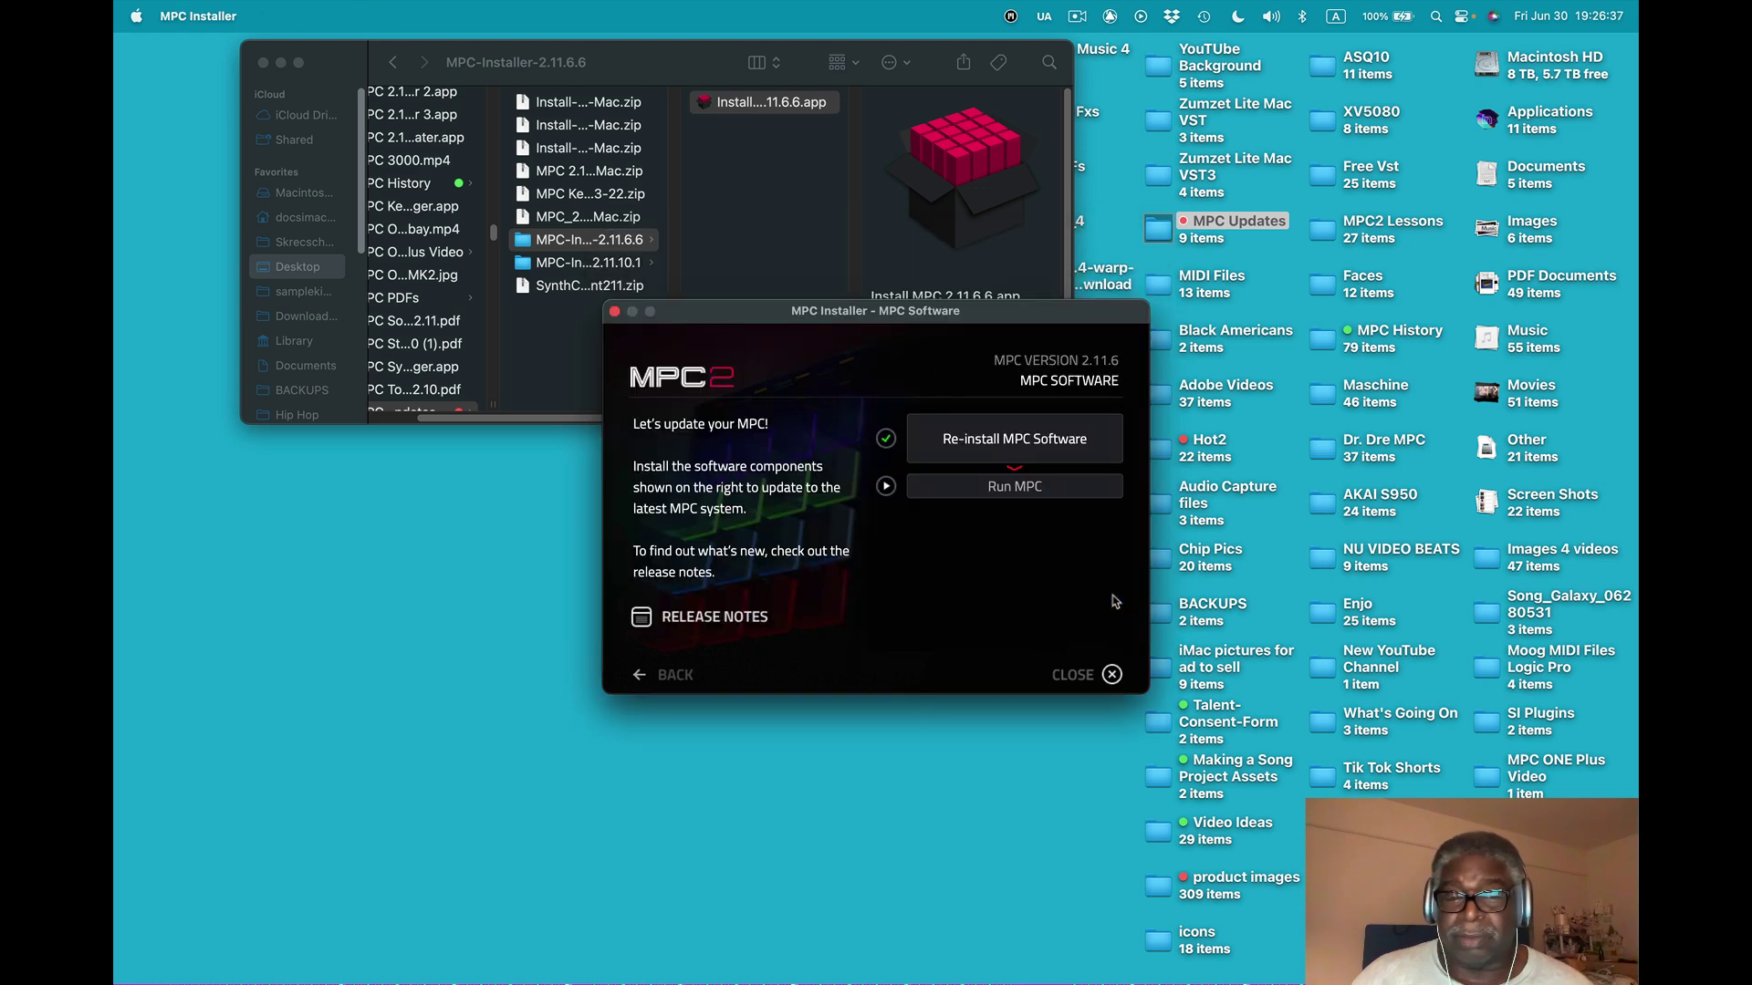
click(615, 312)
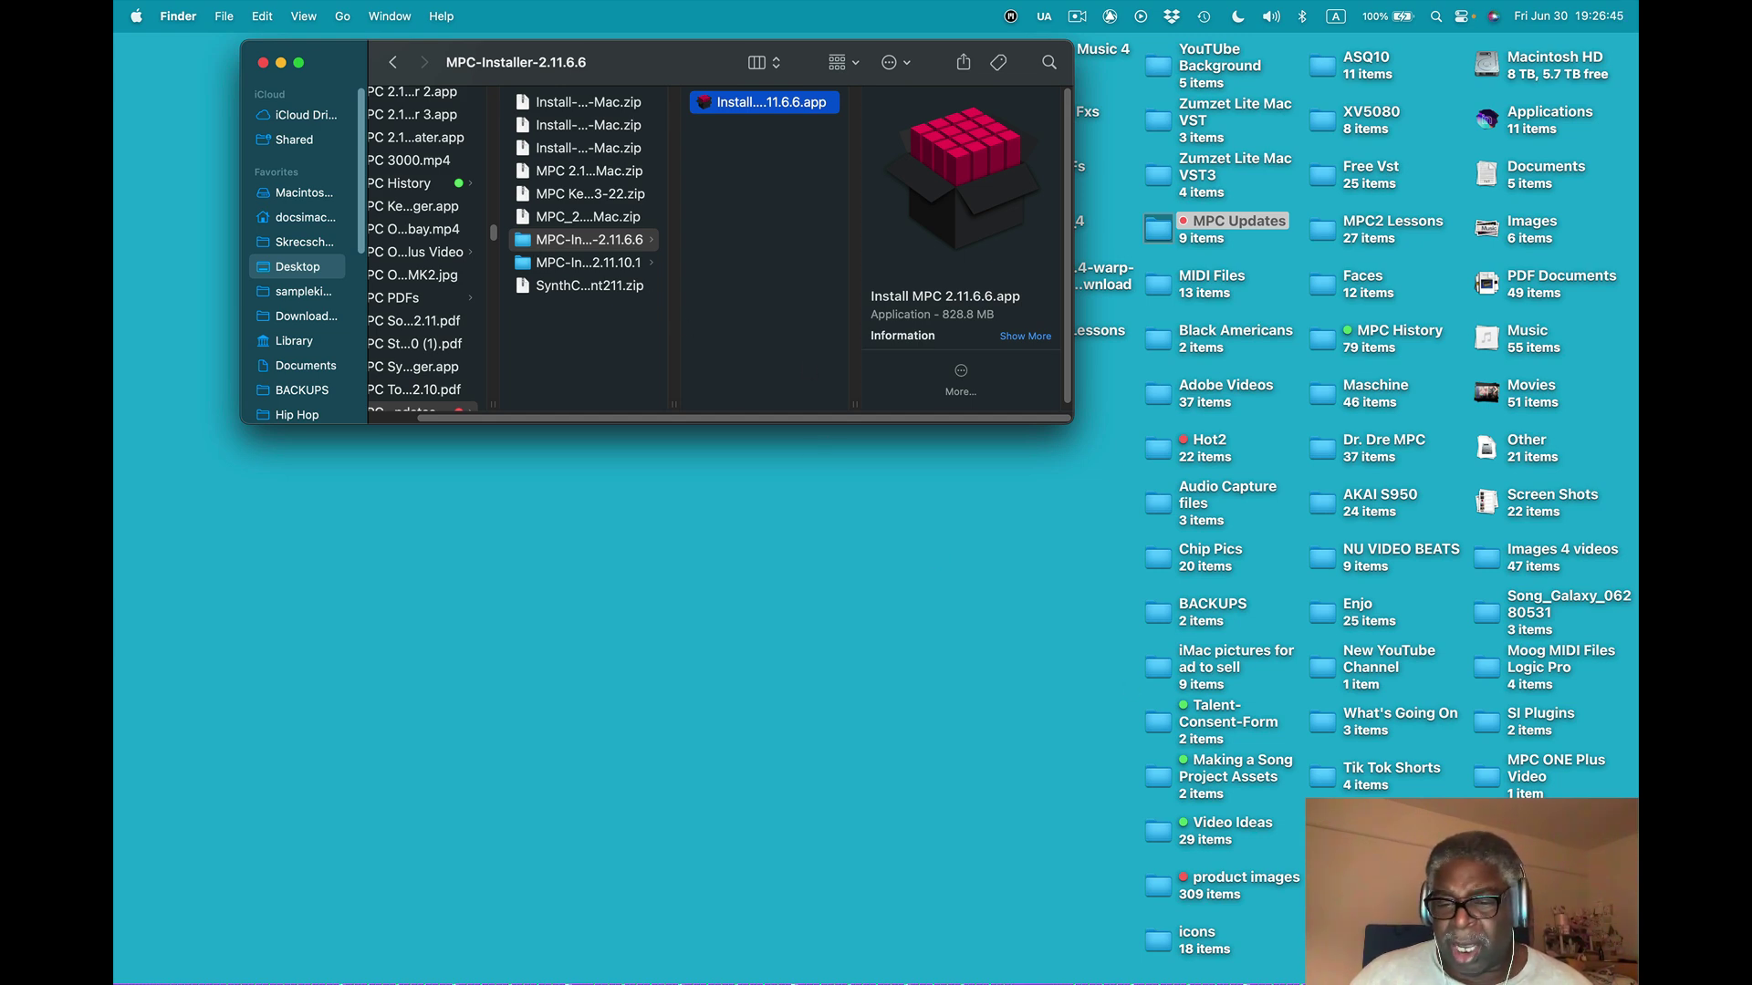
mouse_move(1259, 976)
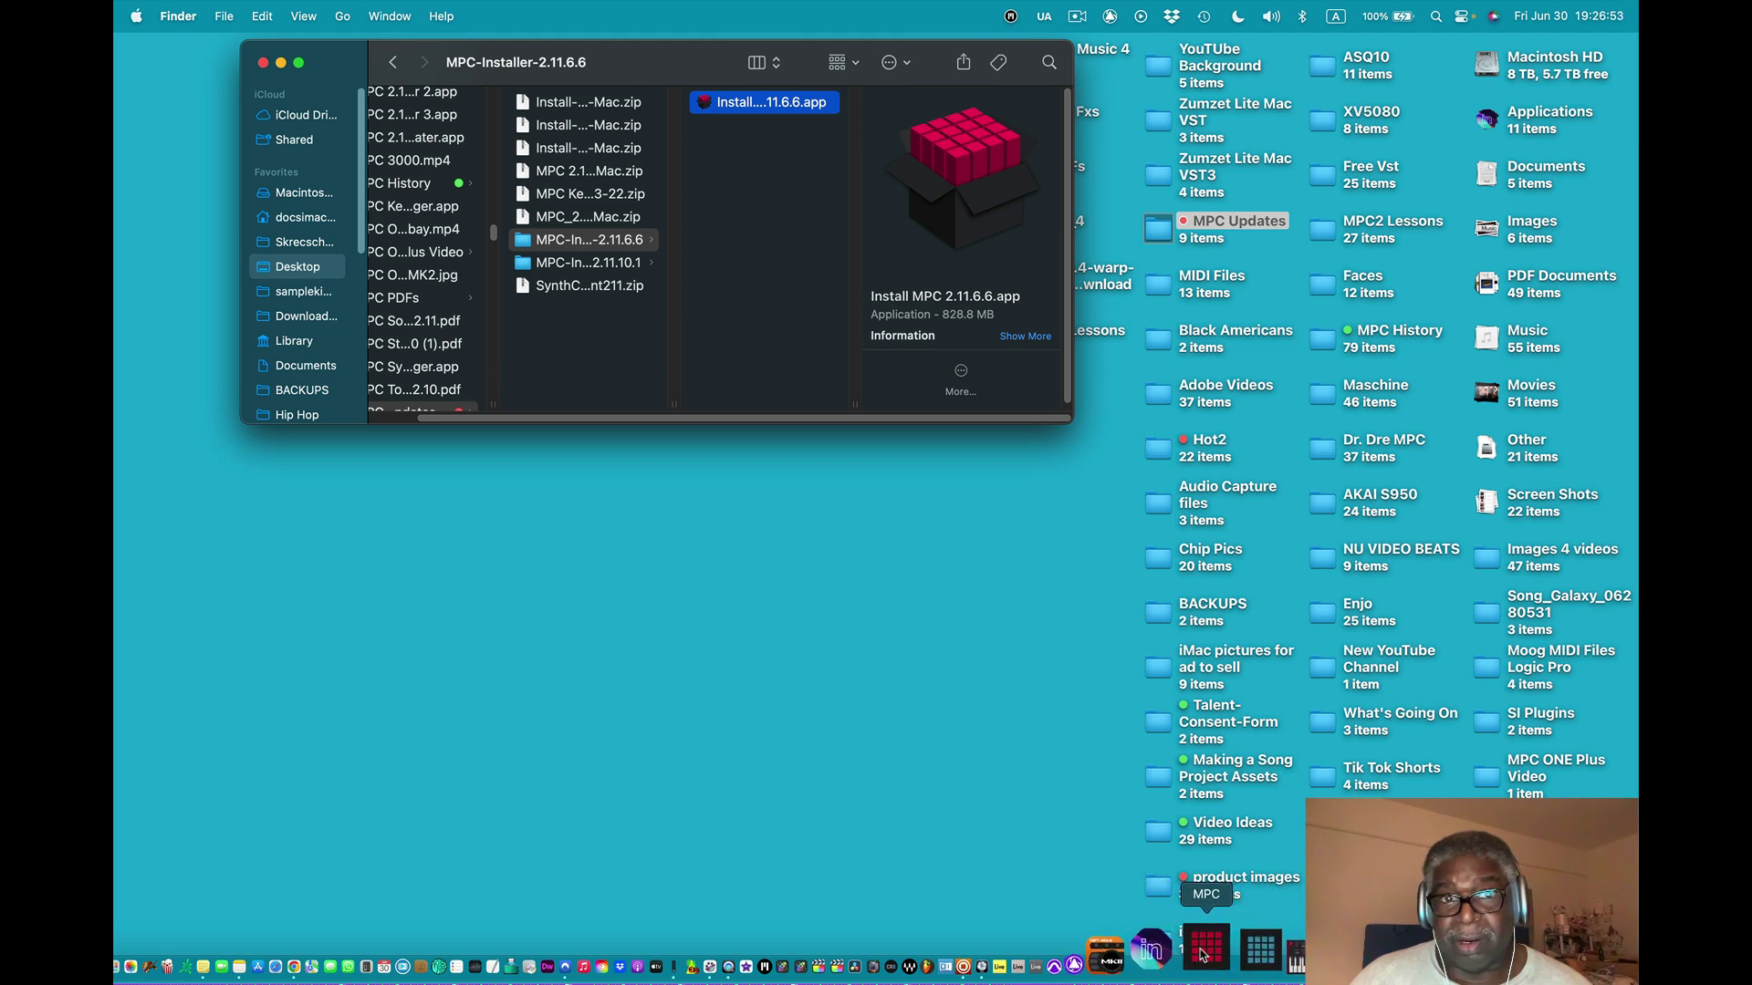
click(1202, 953)
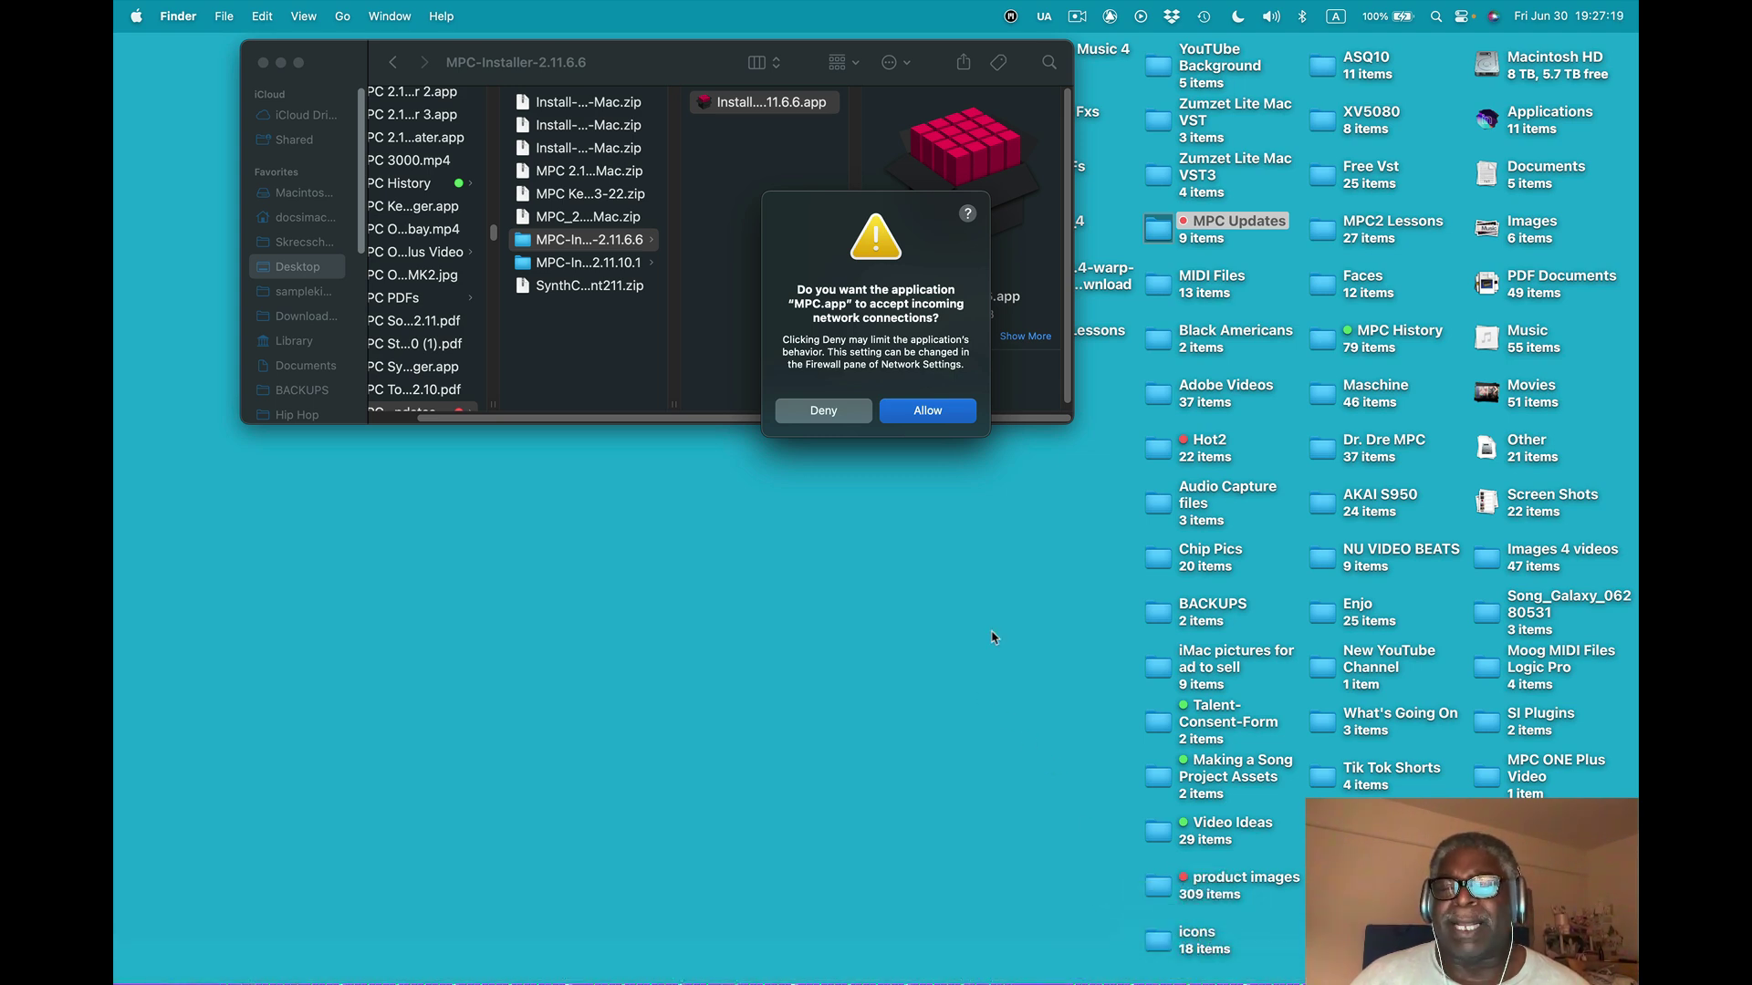
click(910, 411)
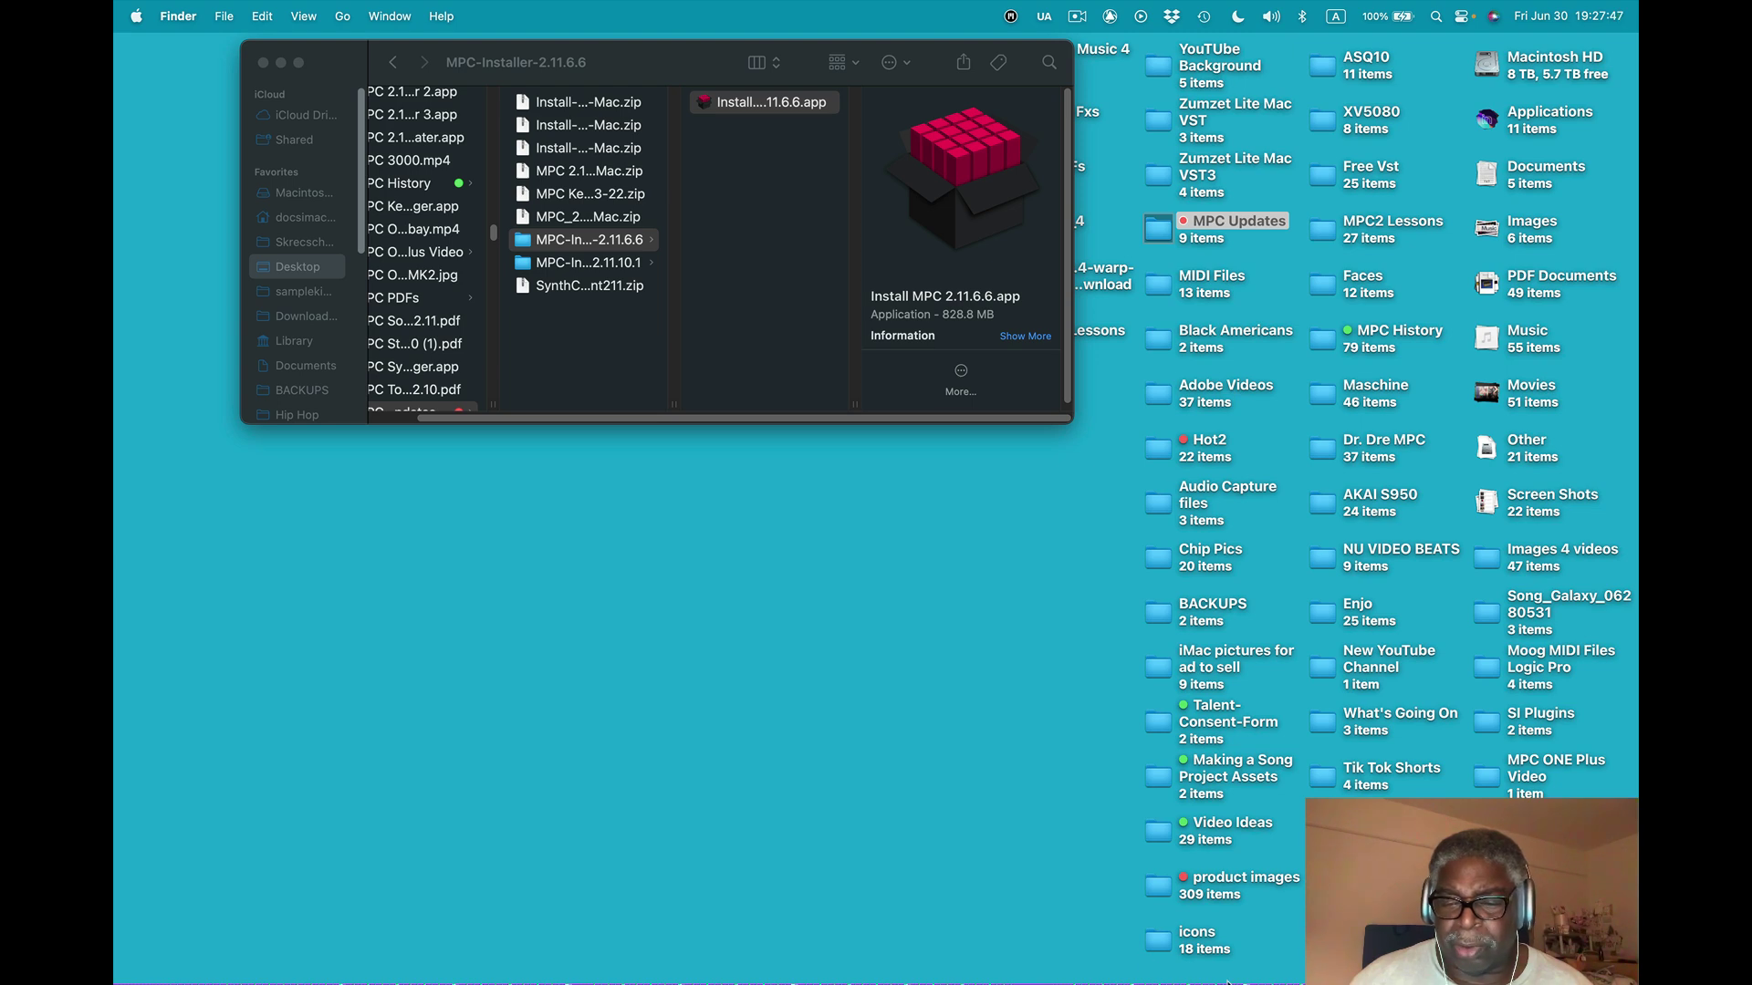
Dismiss MPC's audio-device alert and 2.11.6 welcome notes, then quit MPC from its menu
mouse_move(1227, 982)
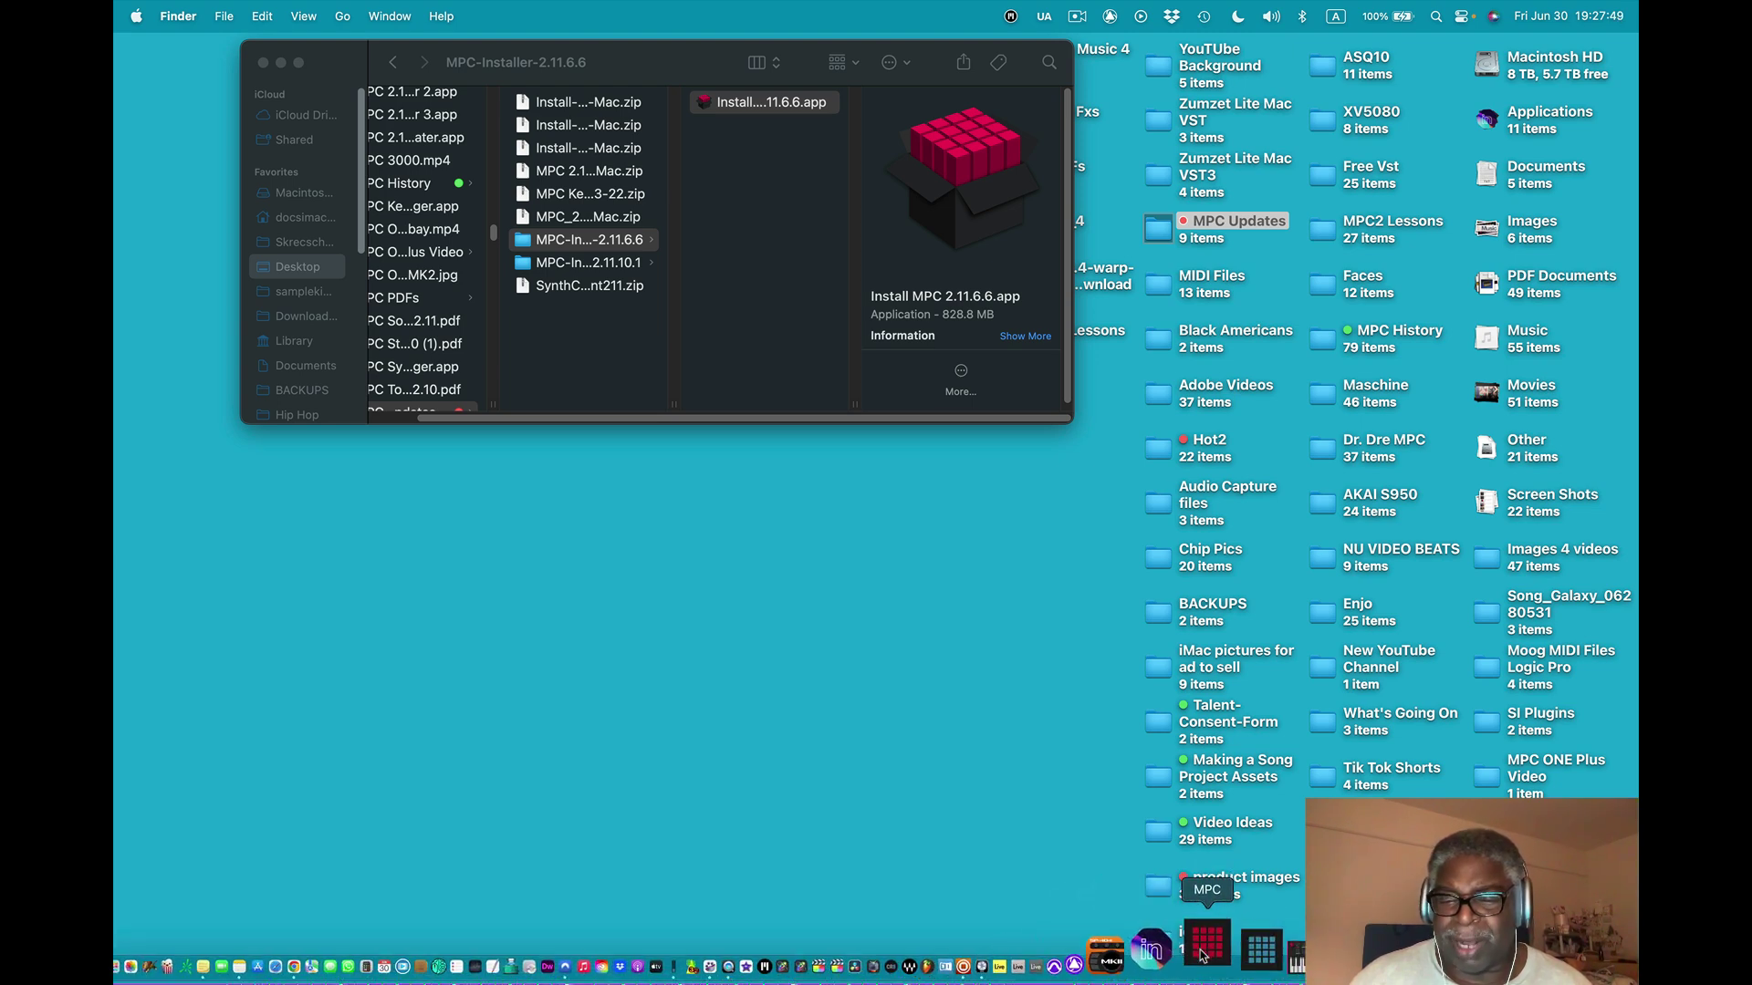
click(1203, 955)
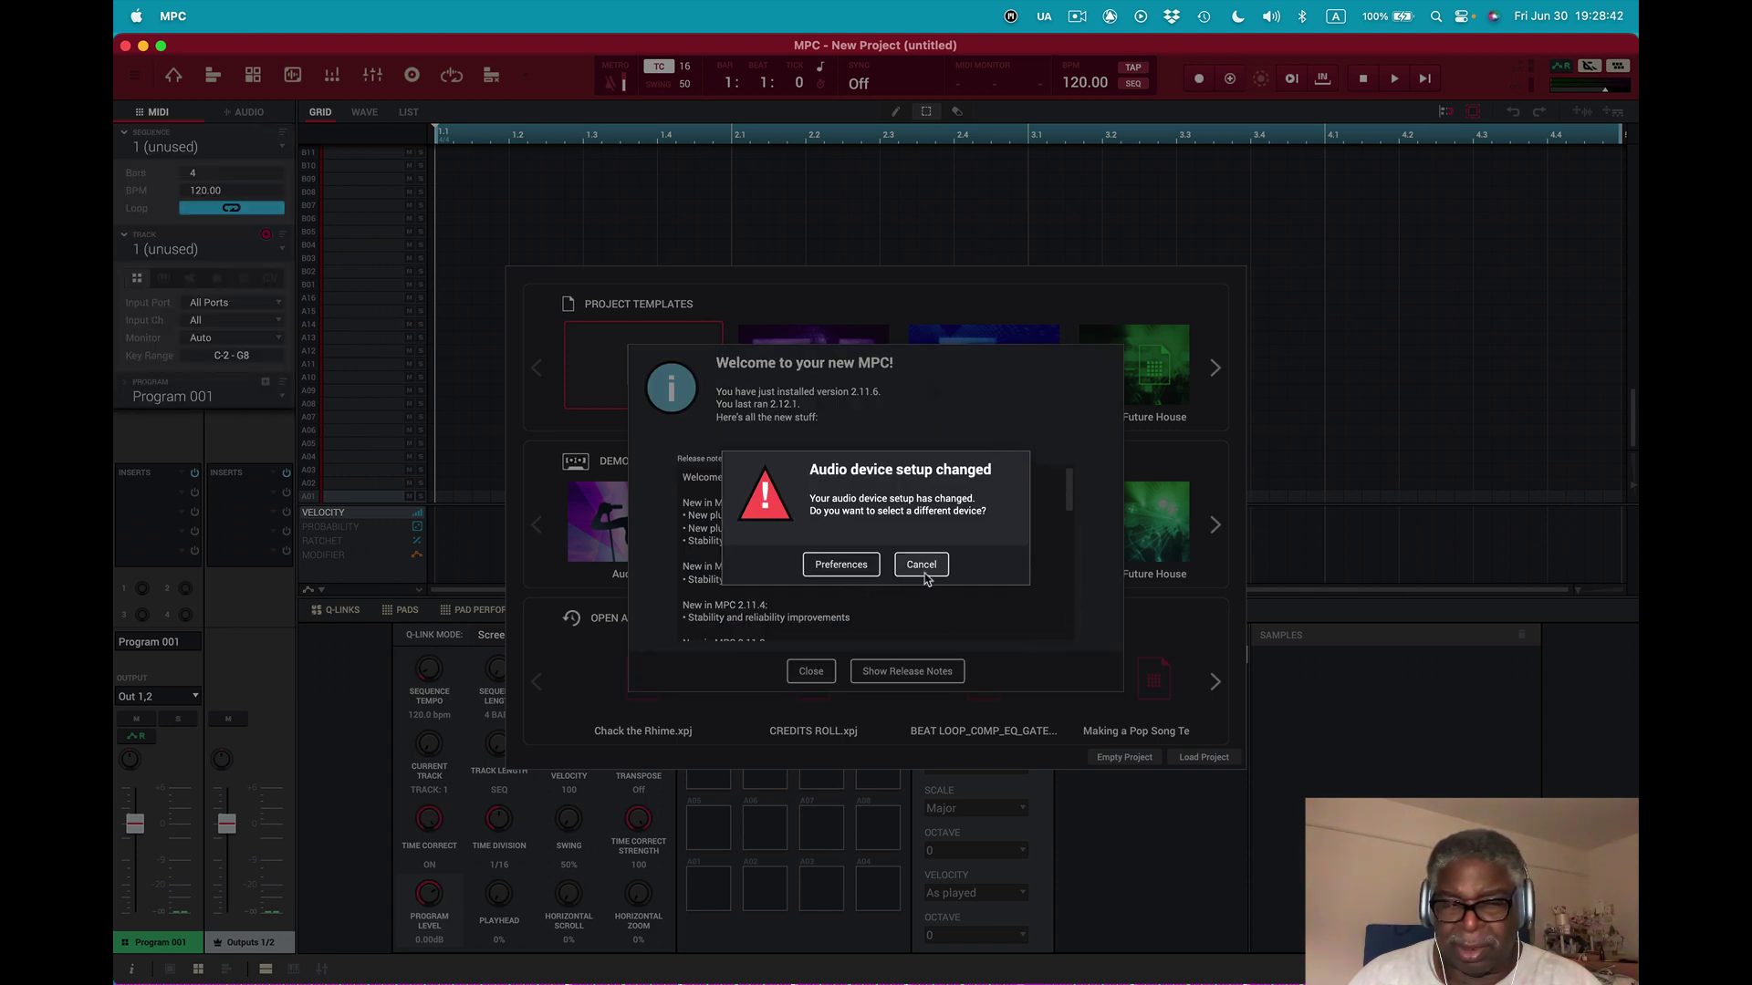
click(922, 565)
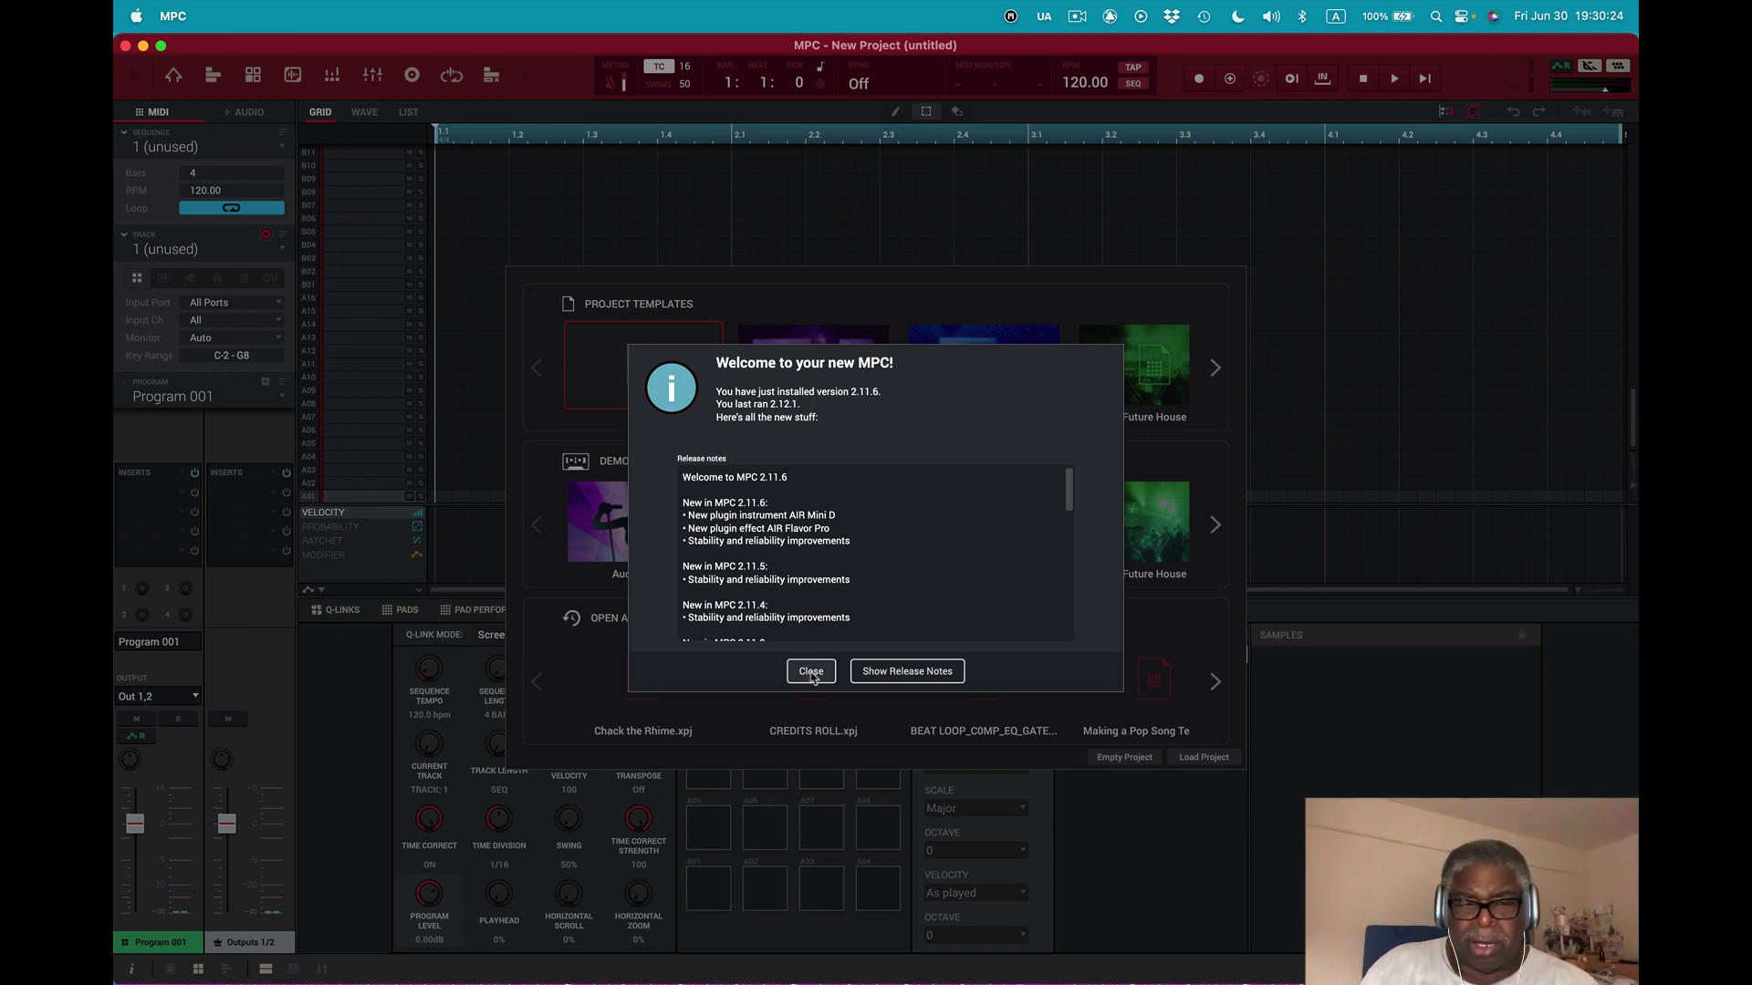
click(811, 673)
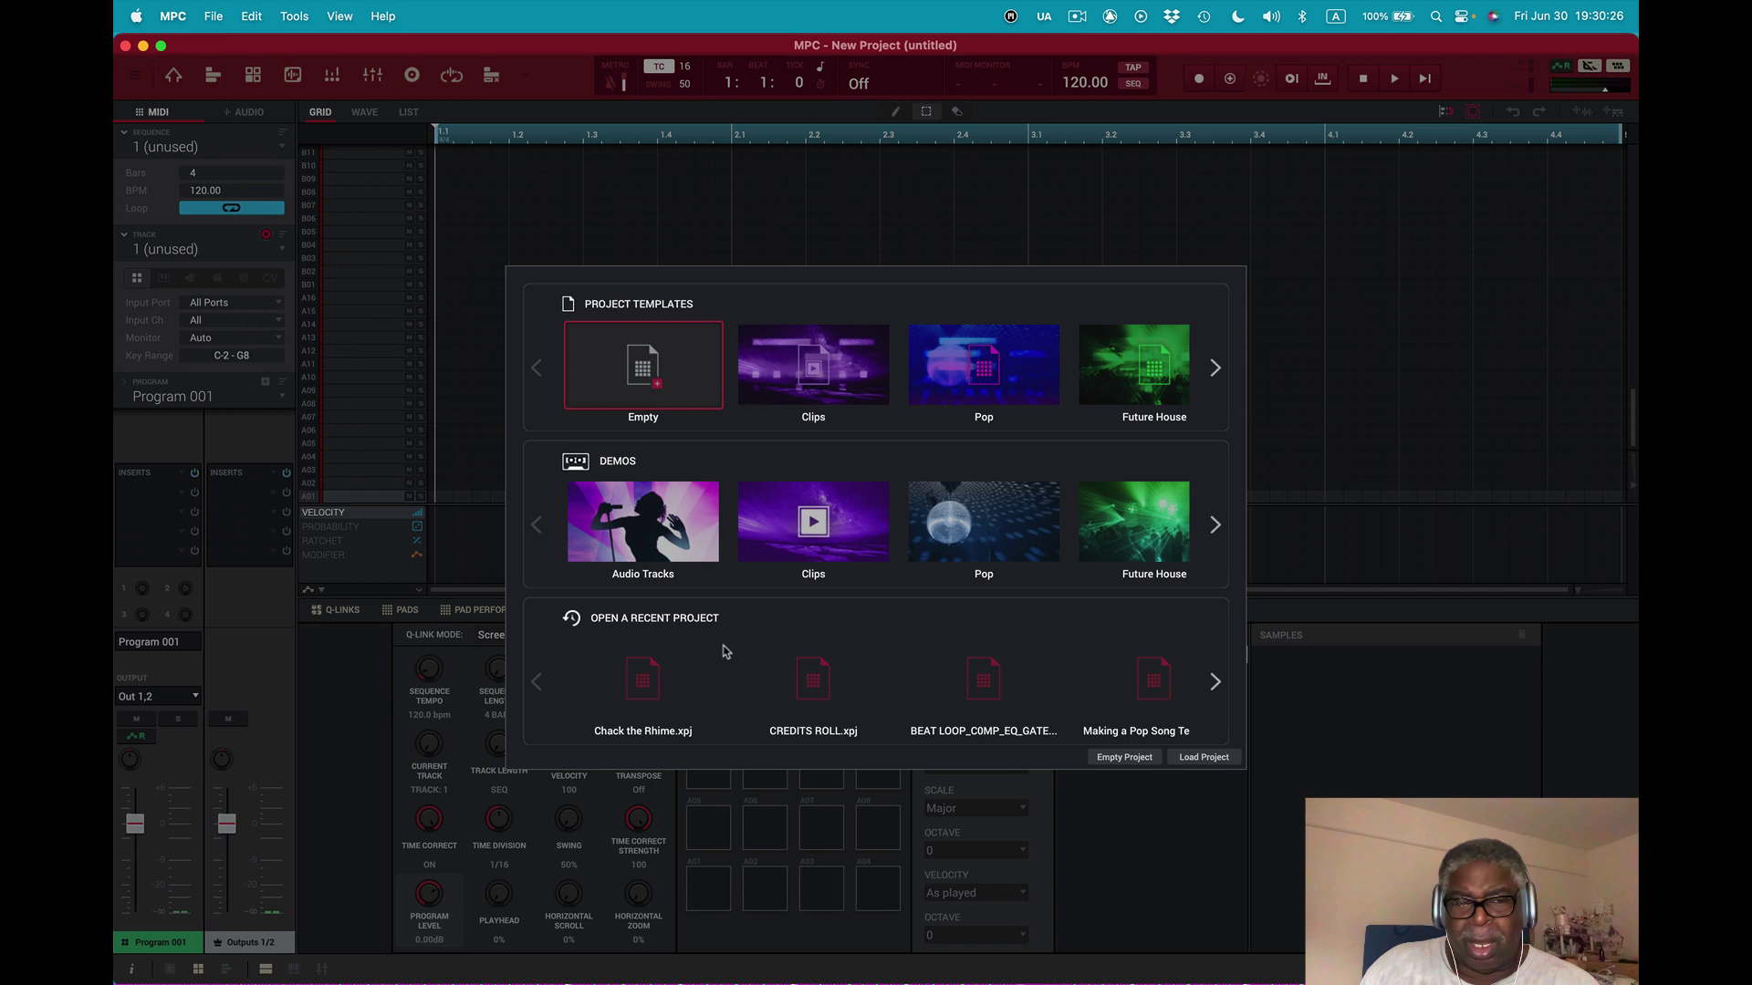
click(176, 14)
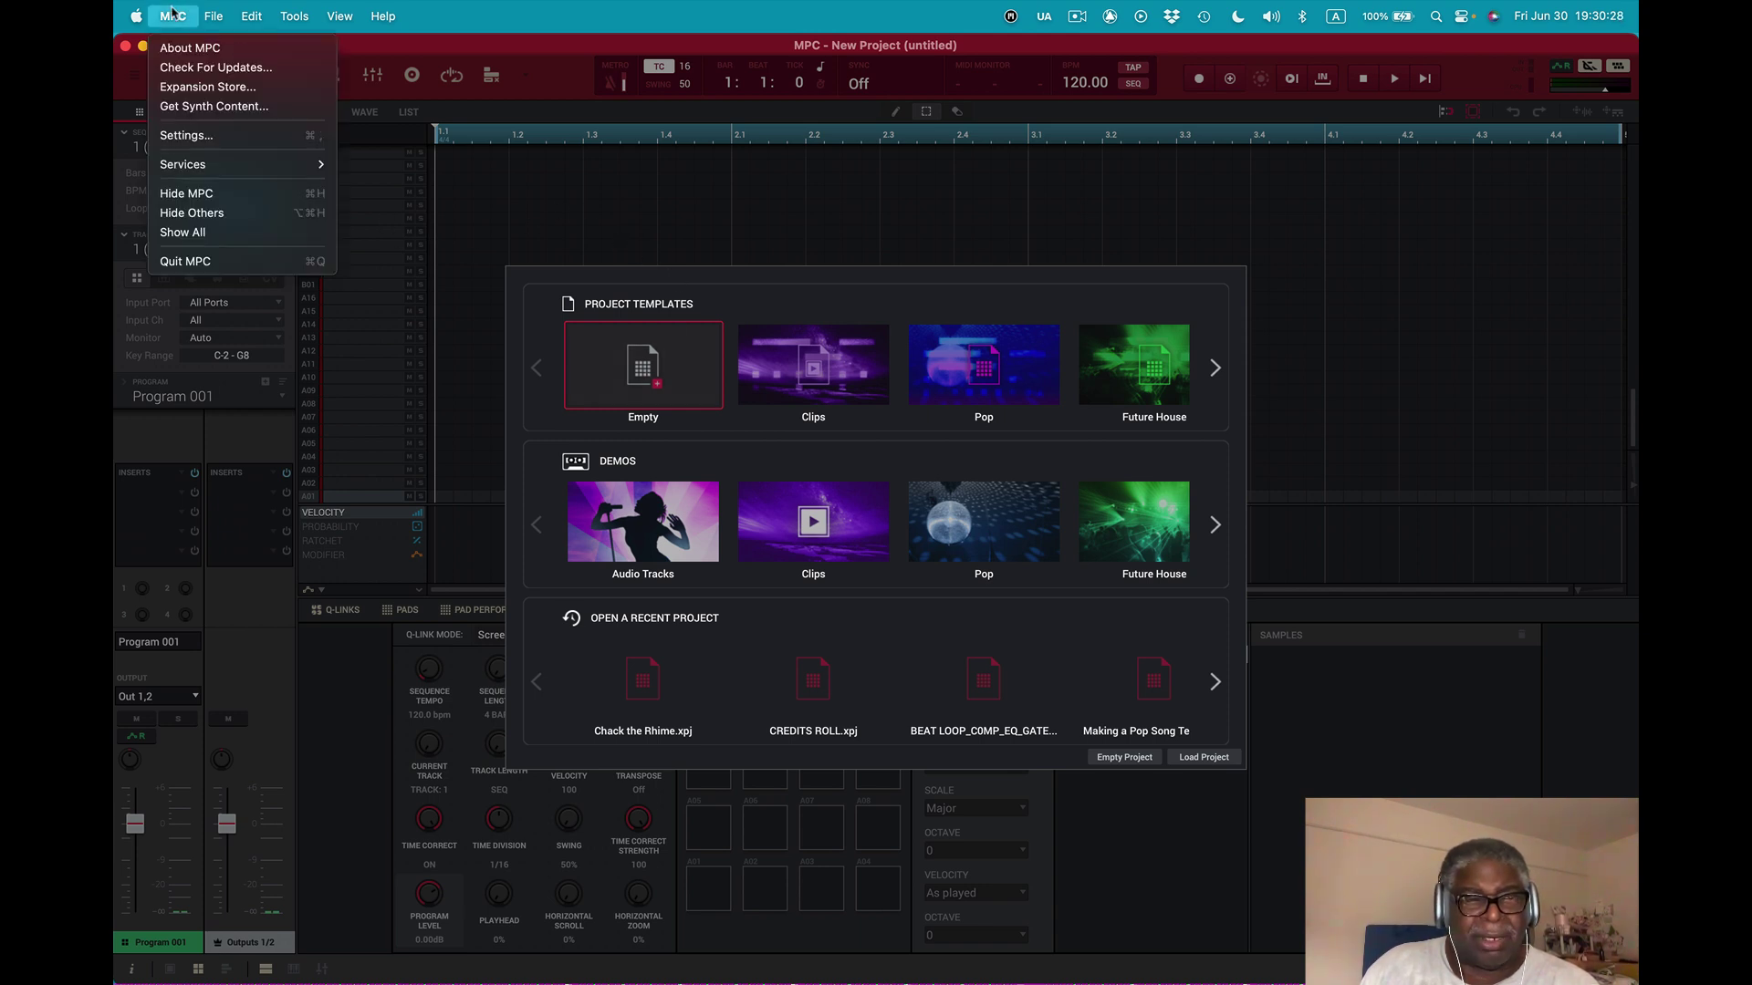
click(207, 263)
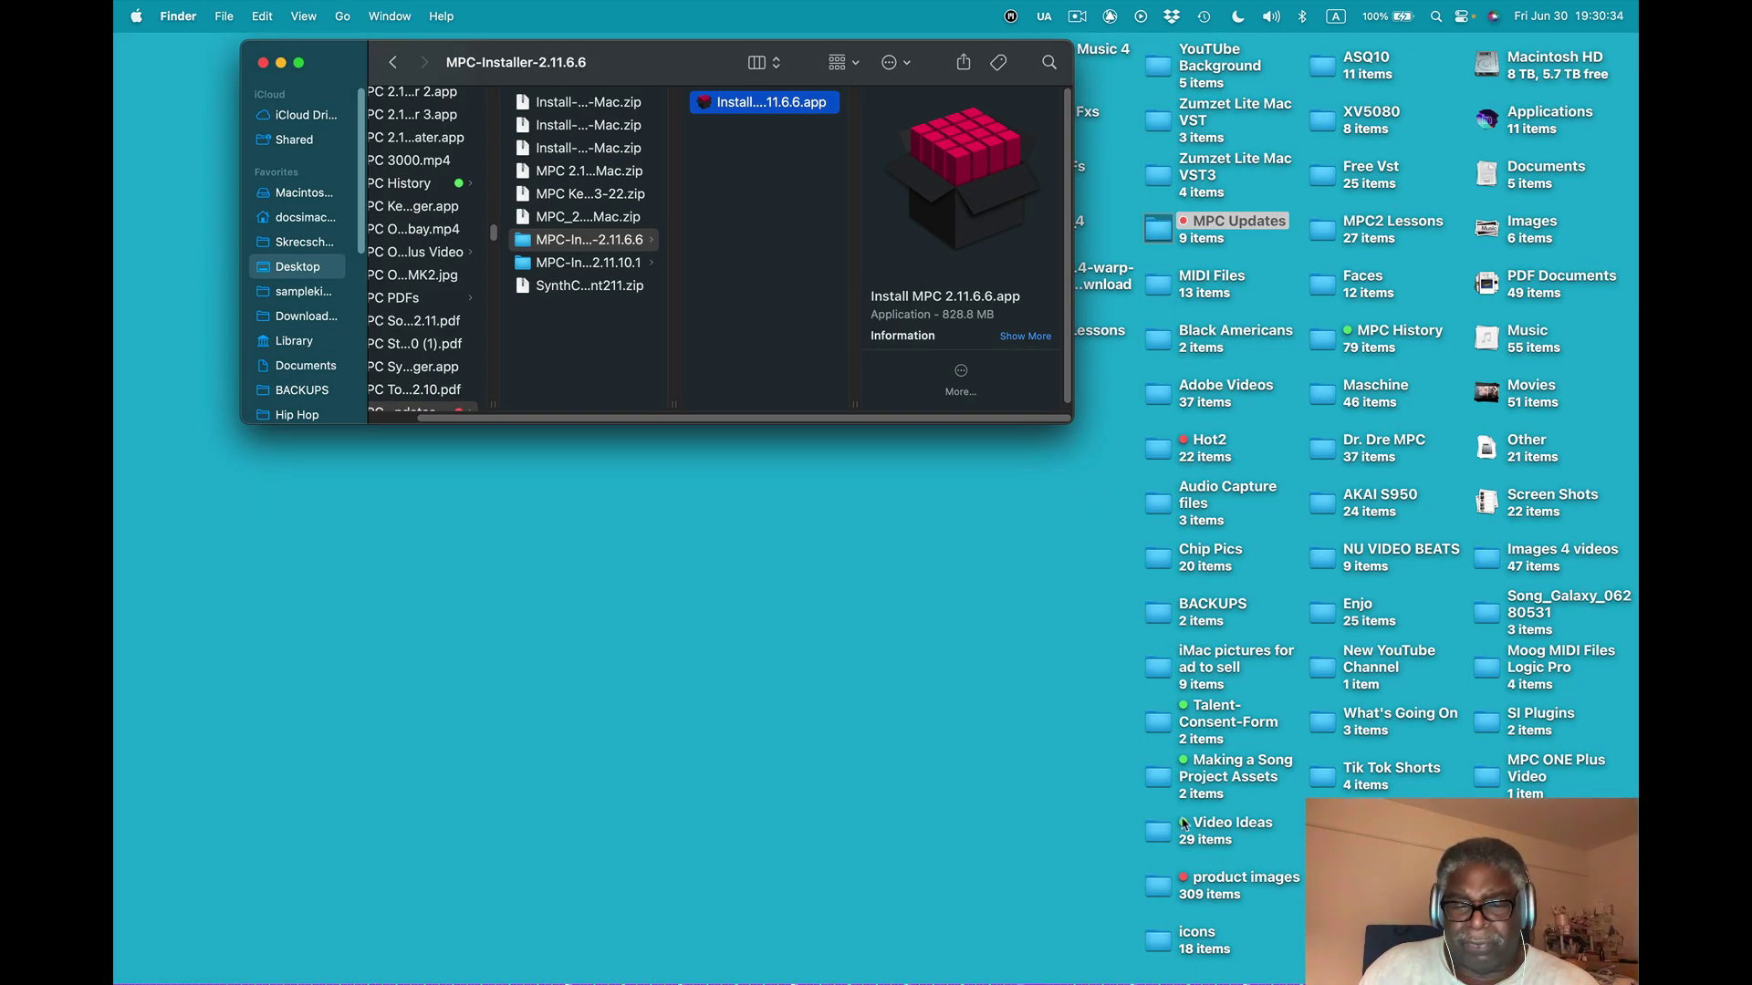
Launch inMusic Software Center and install the MPC 2 update from My Software
mouse_move(1123, 976)
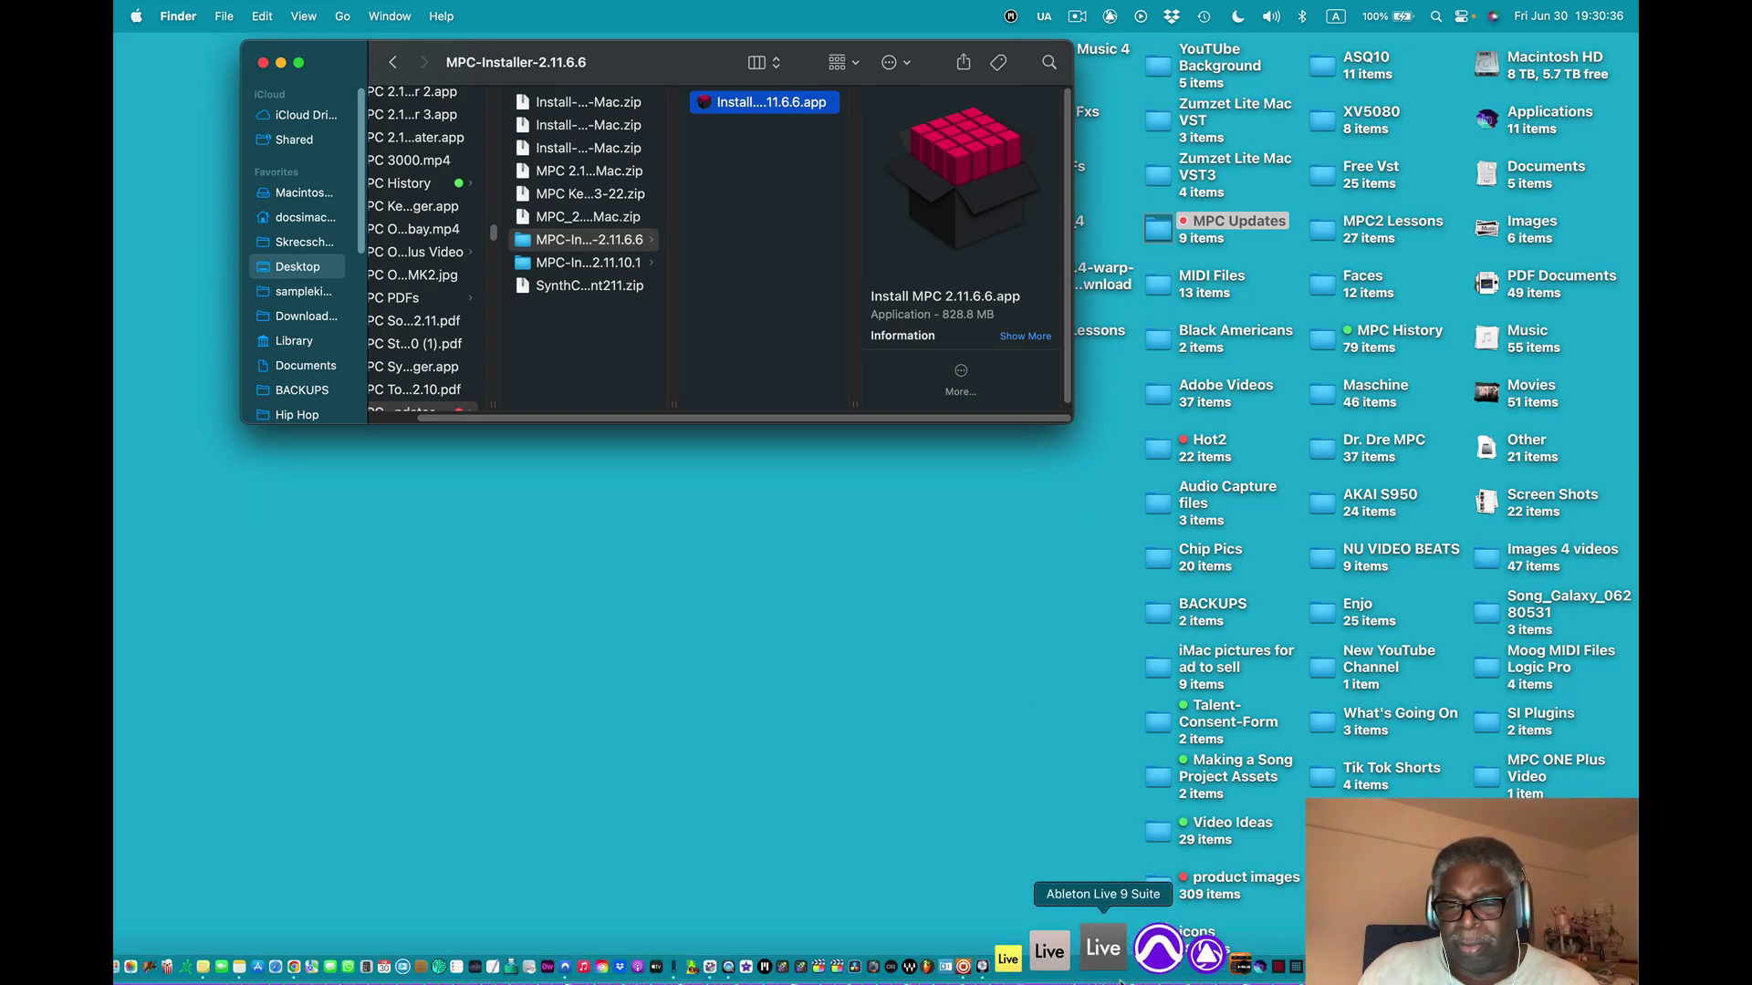
click(1186, 965)
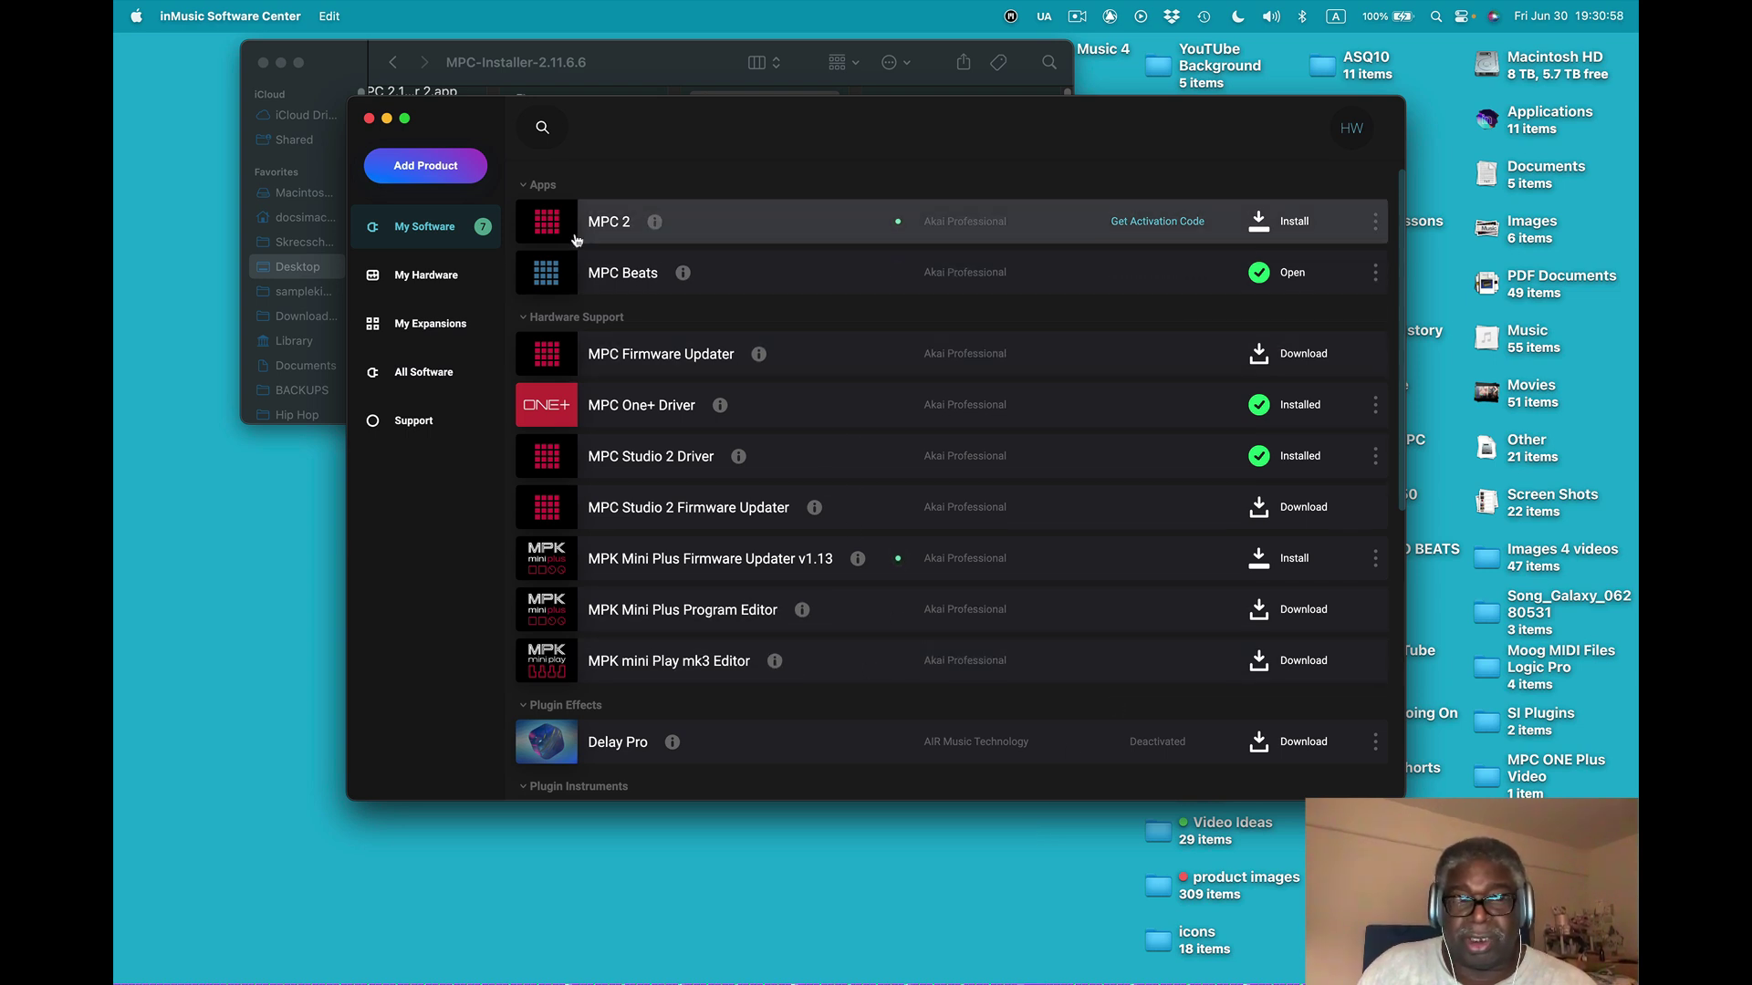
click(1287, 221)
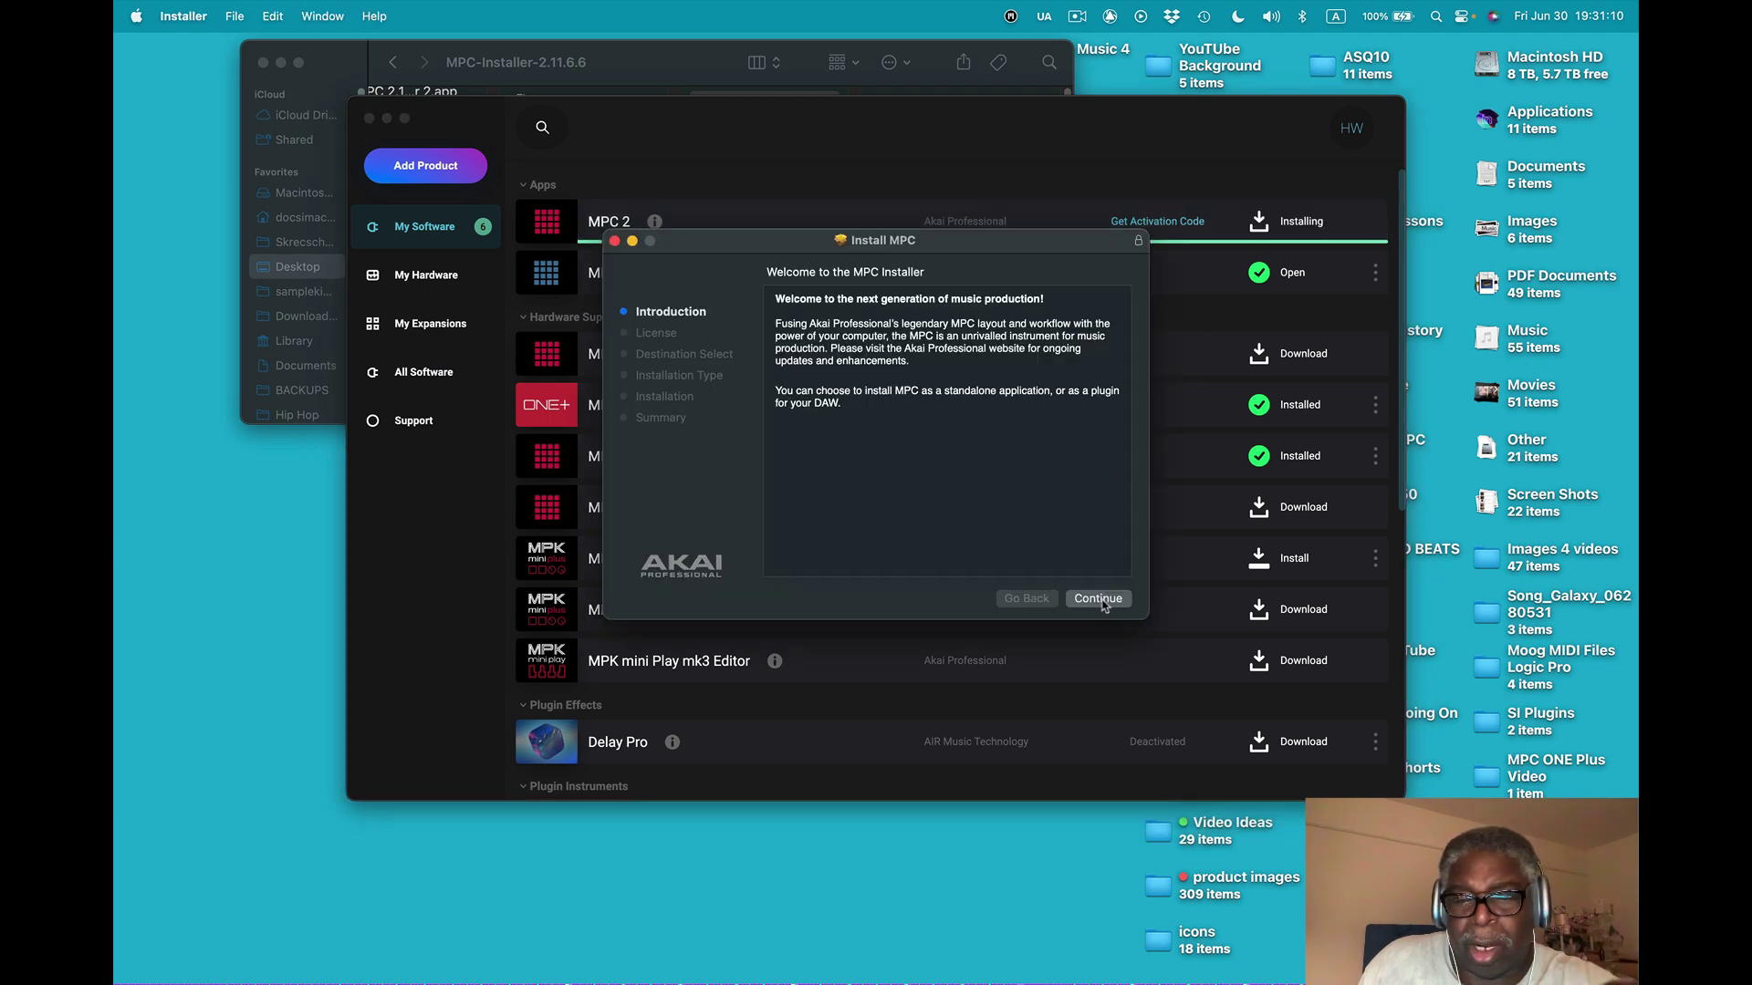
Accept the license, include MPC Expansion Builder, start installing, and authorise with the admin password
click(1100, 599)
click(1099, 599)
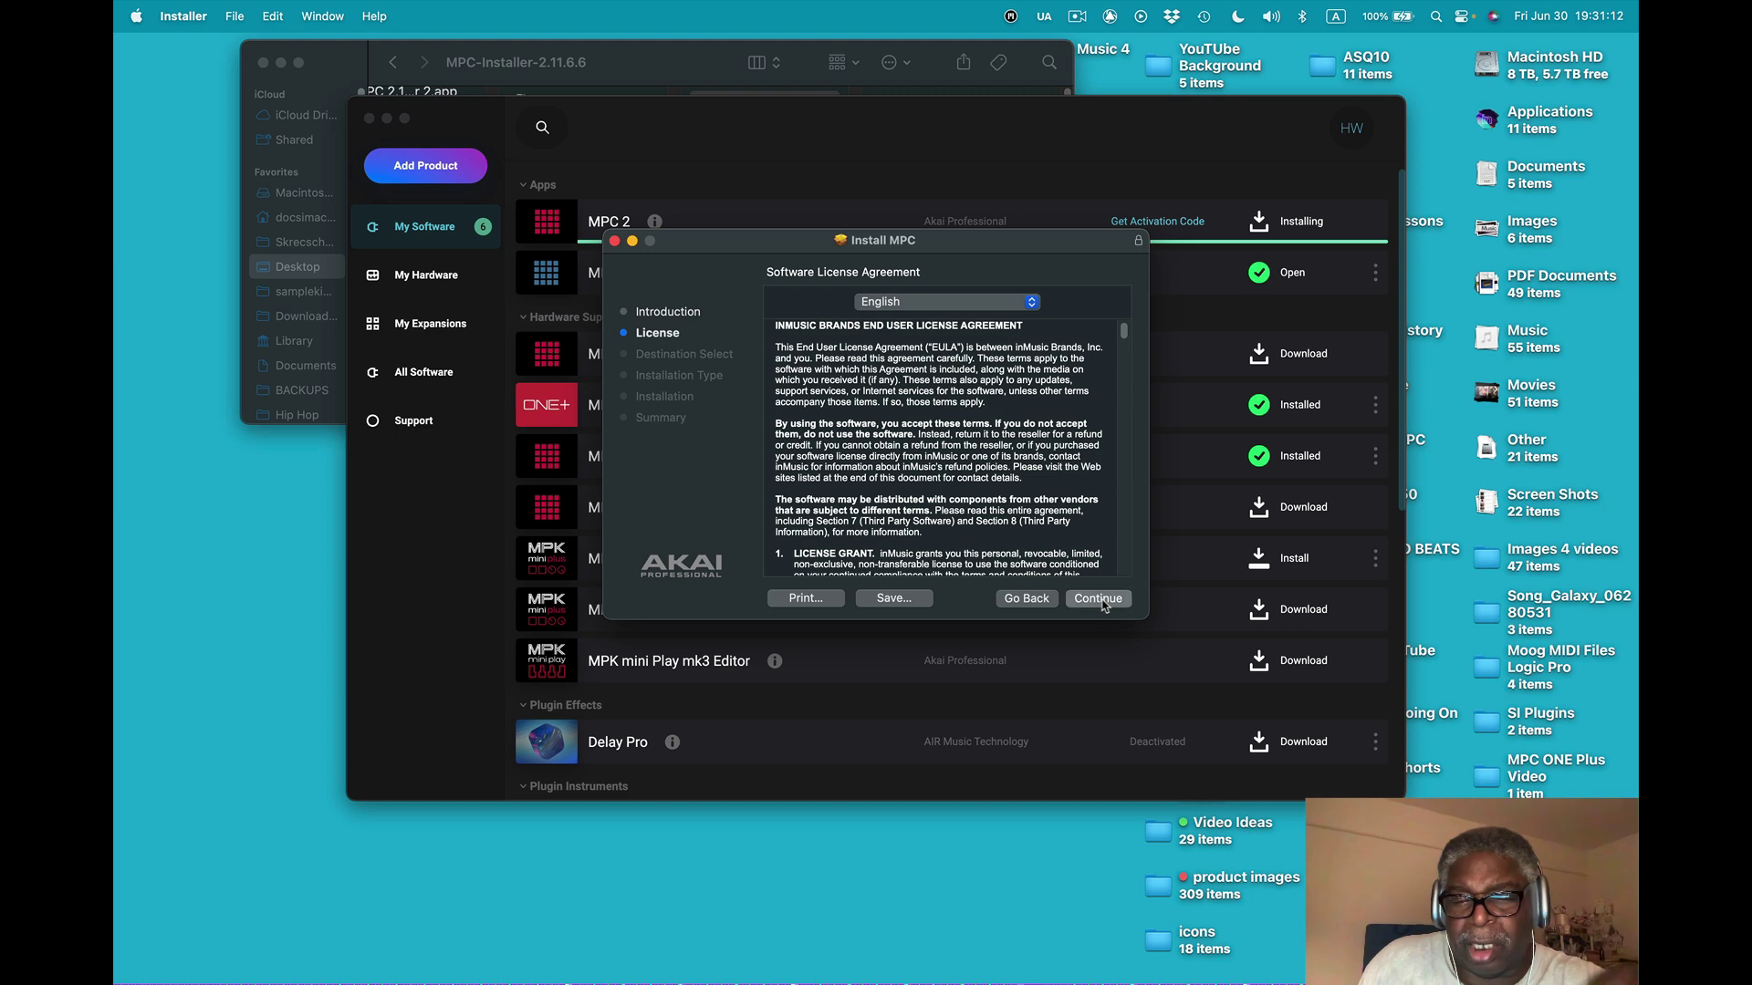
click(1051, 477)
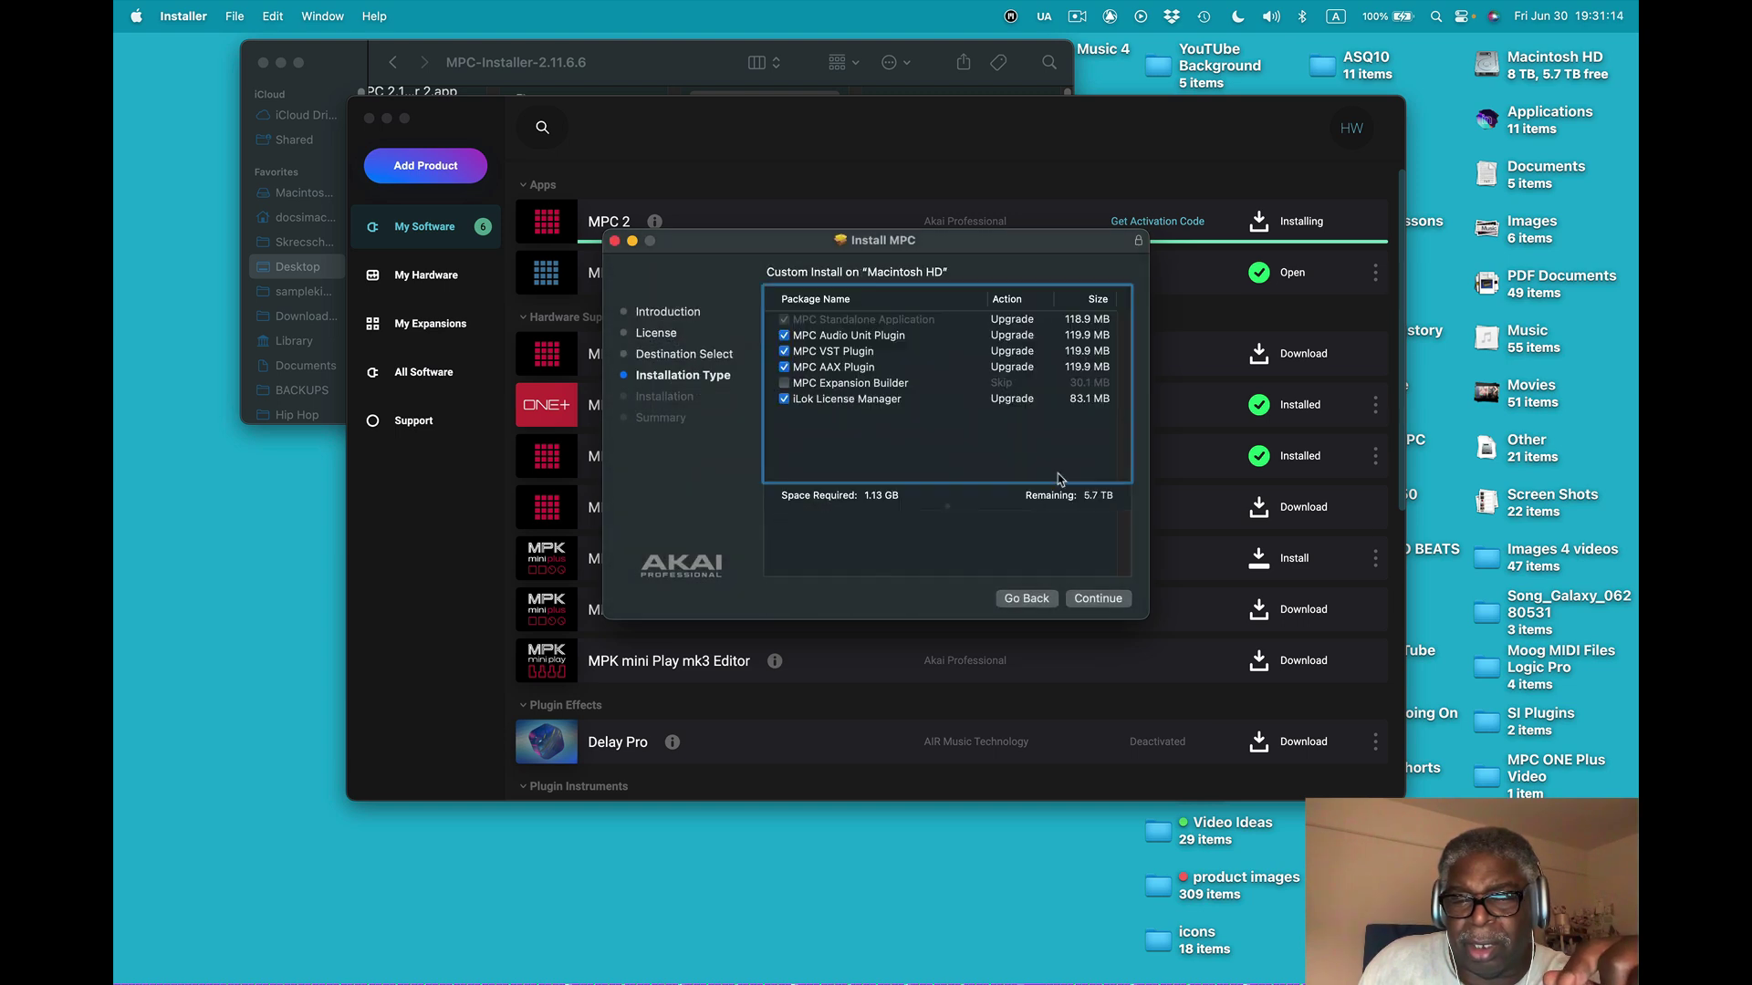
click(782, 383)
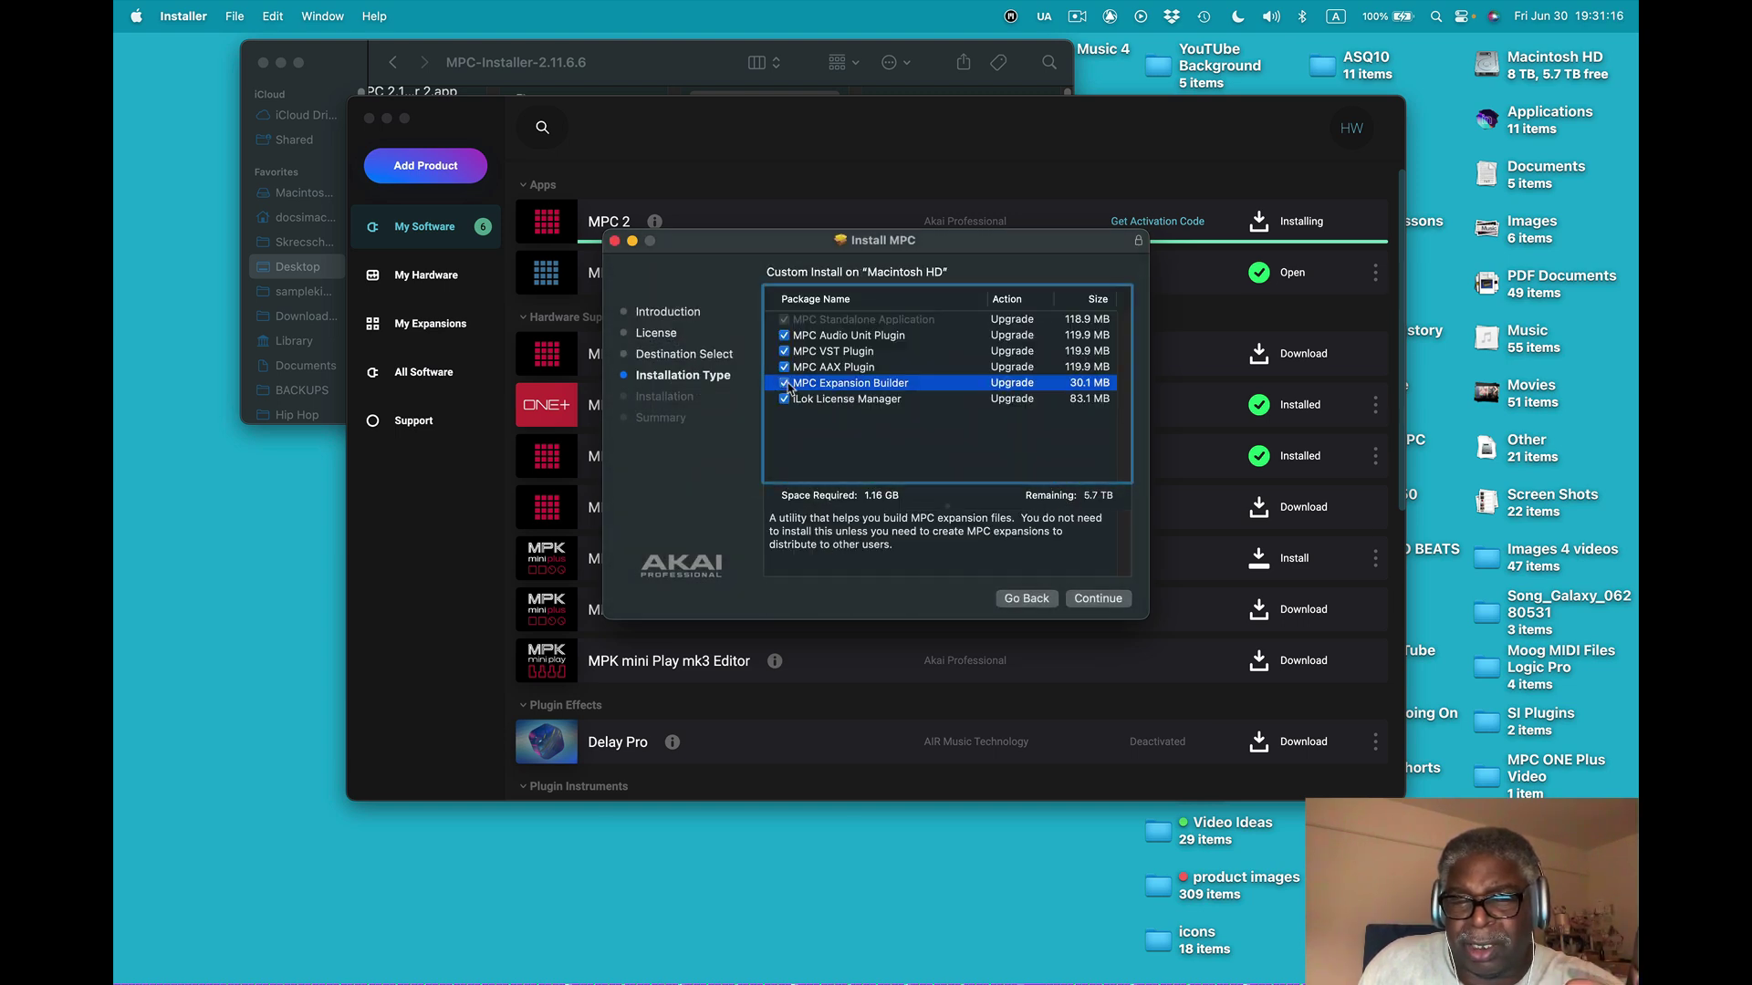
click(1112, 604)
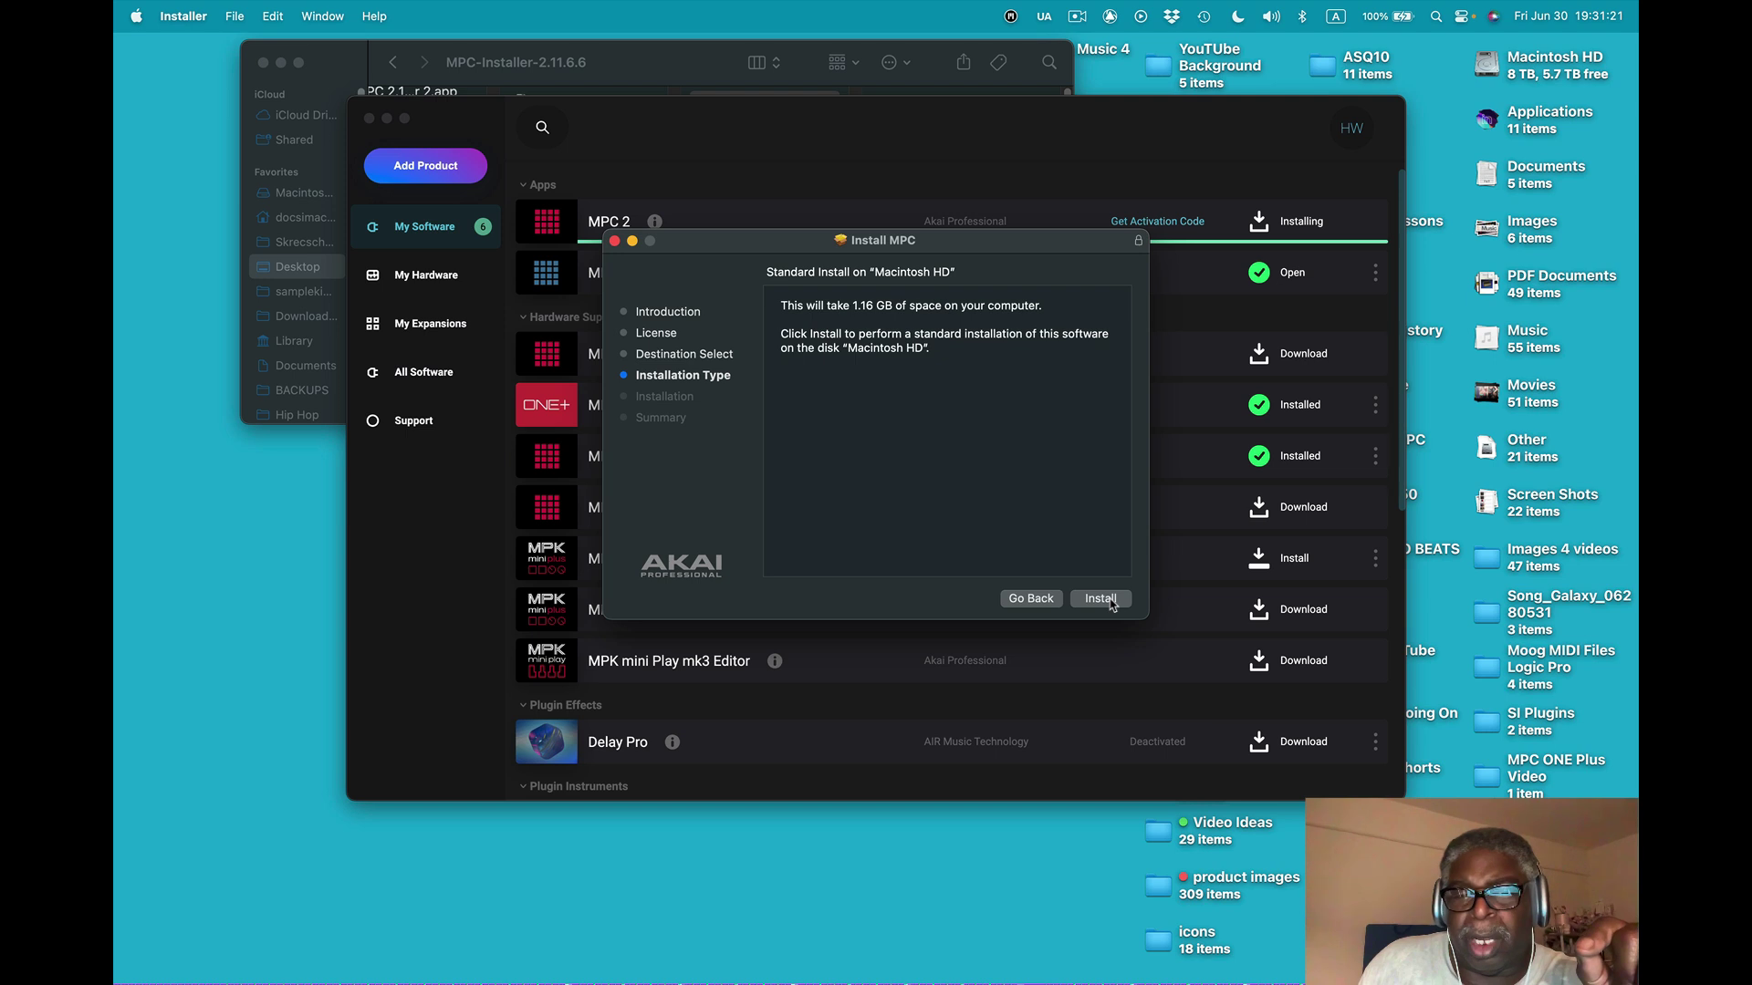
click(1101, 598)
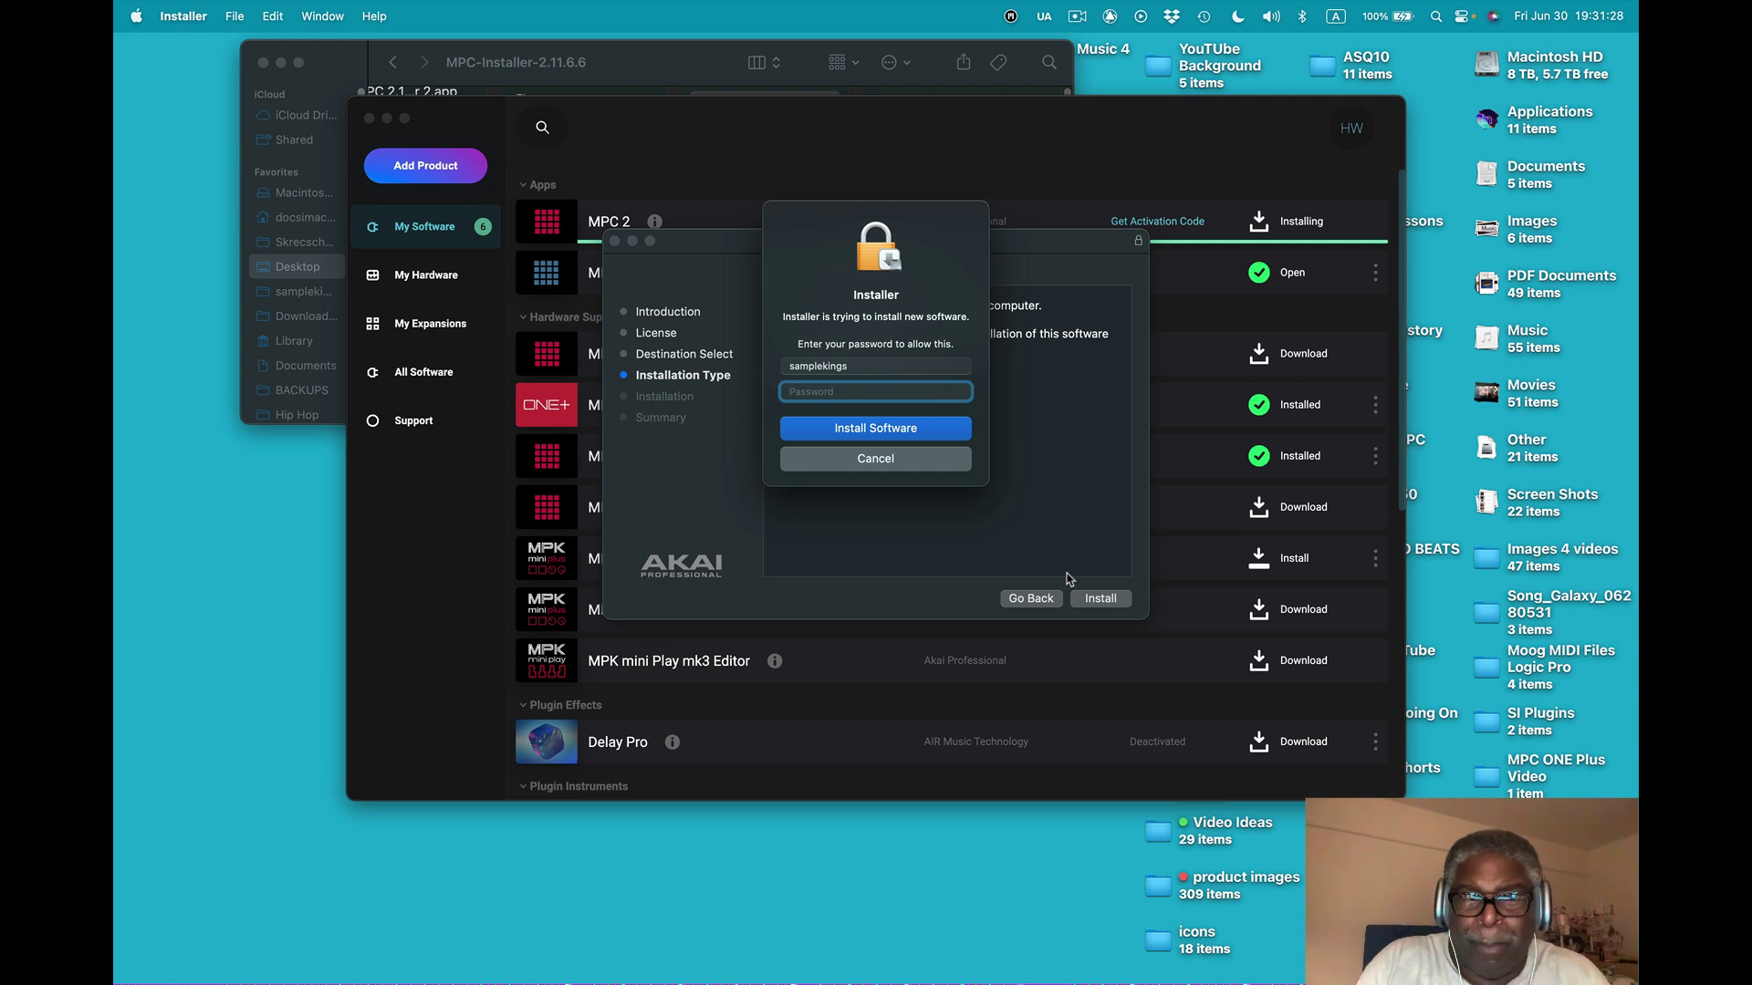
text(•••)
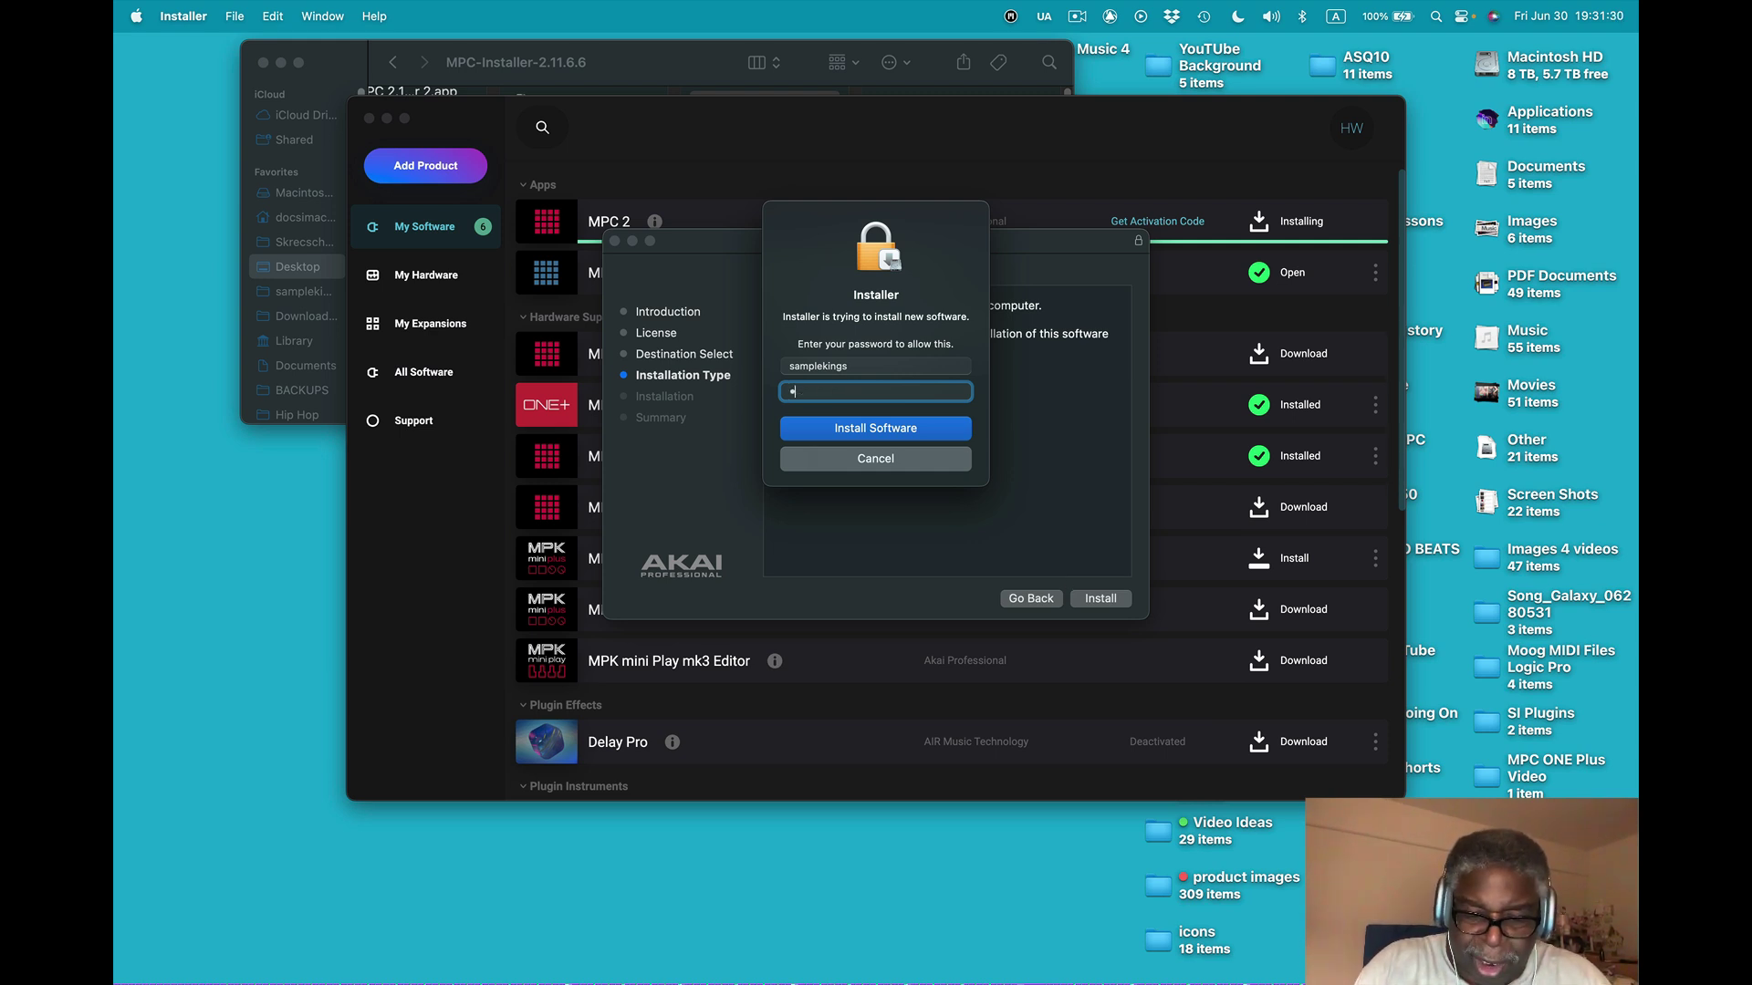
text(•••)
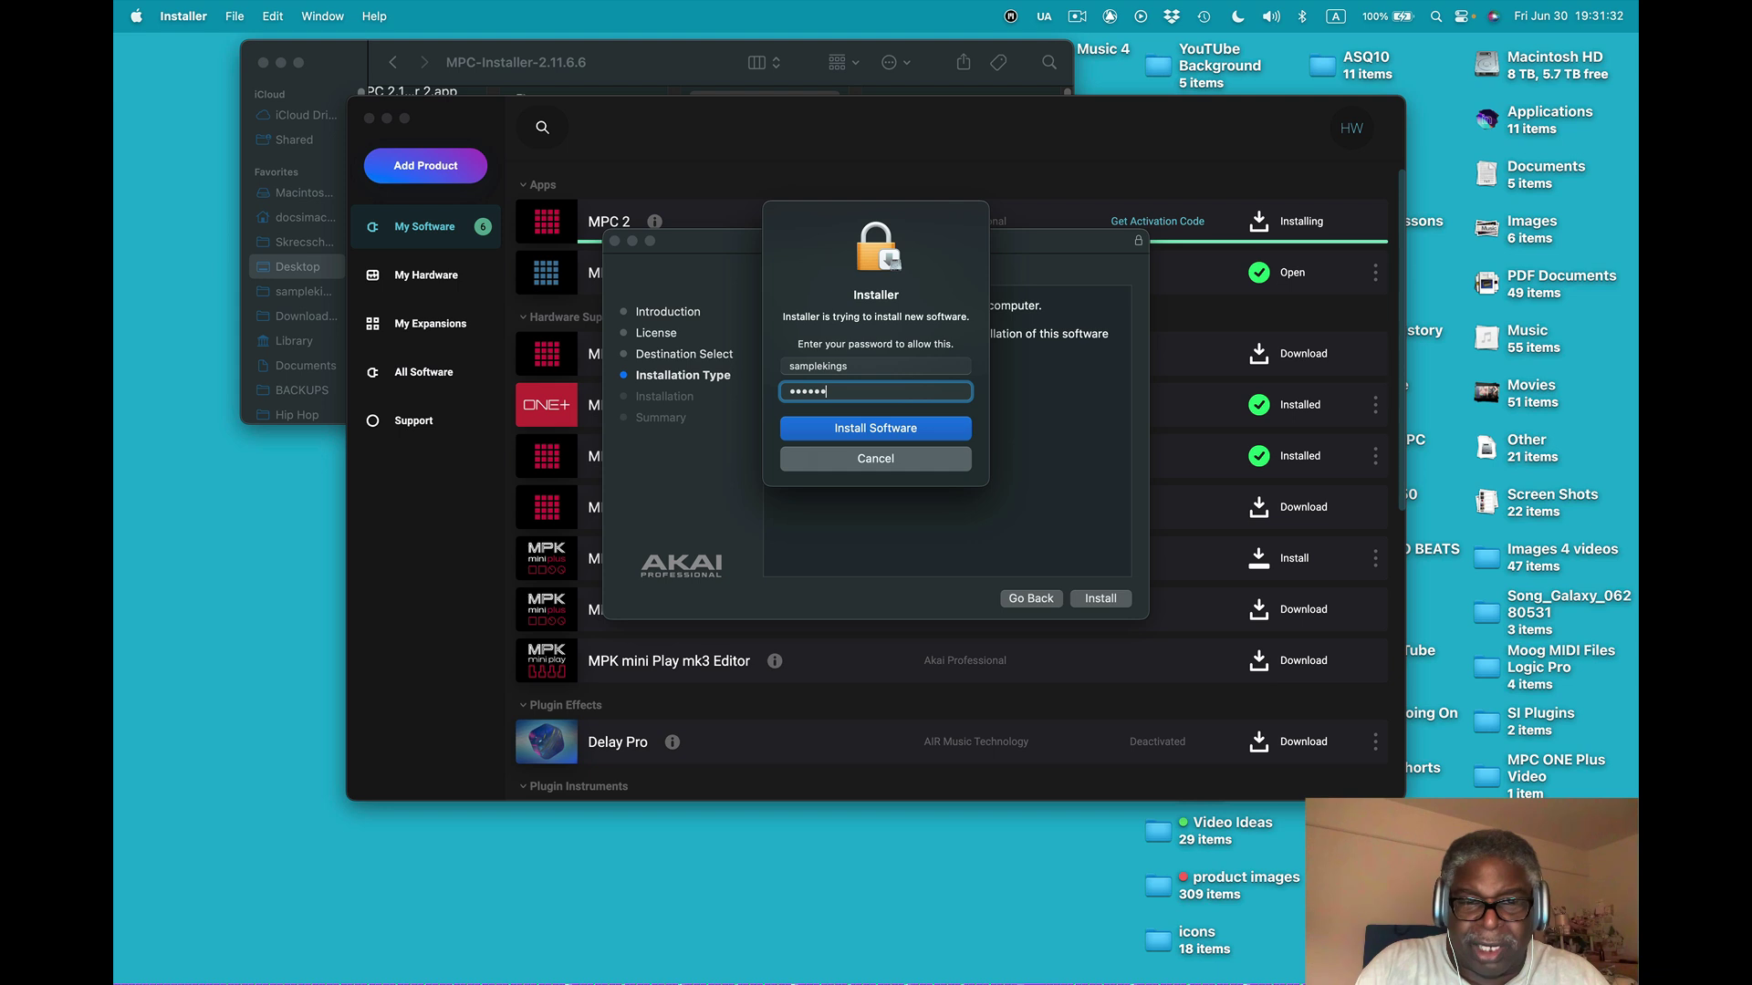
text(••)
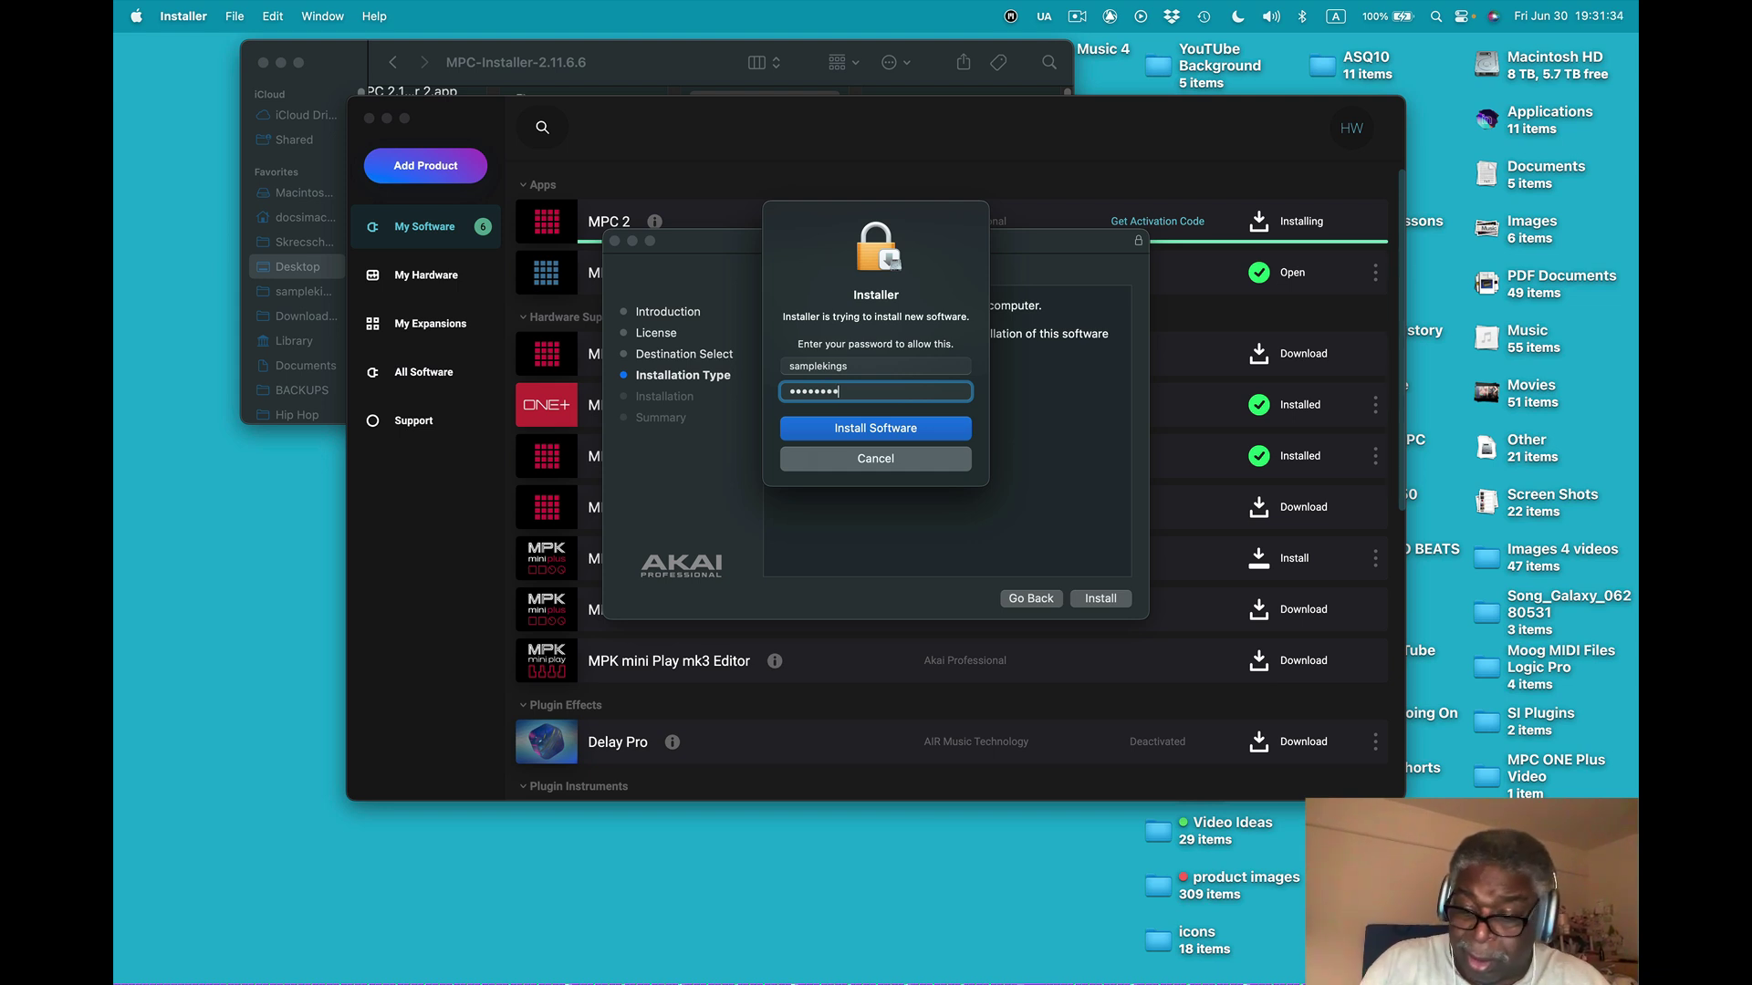
key(Return)
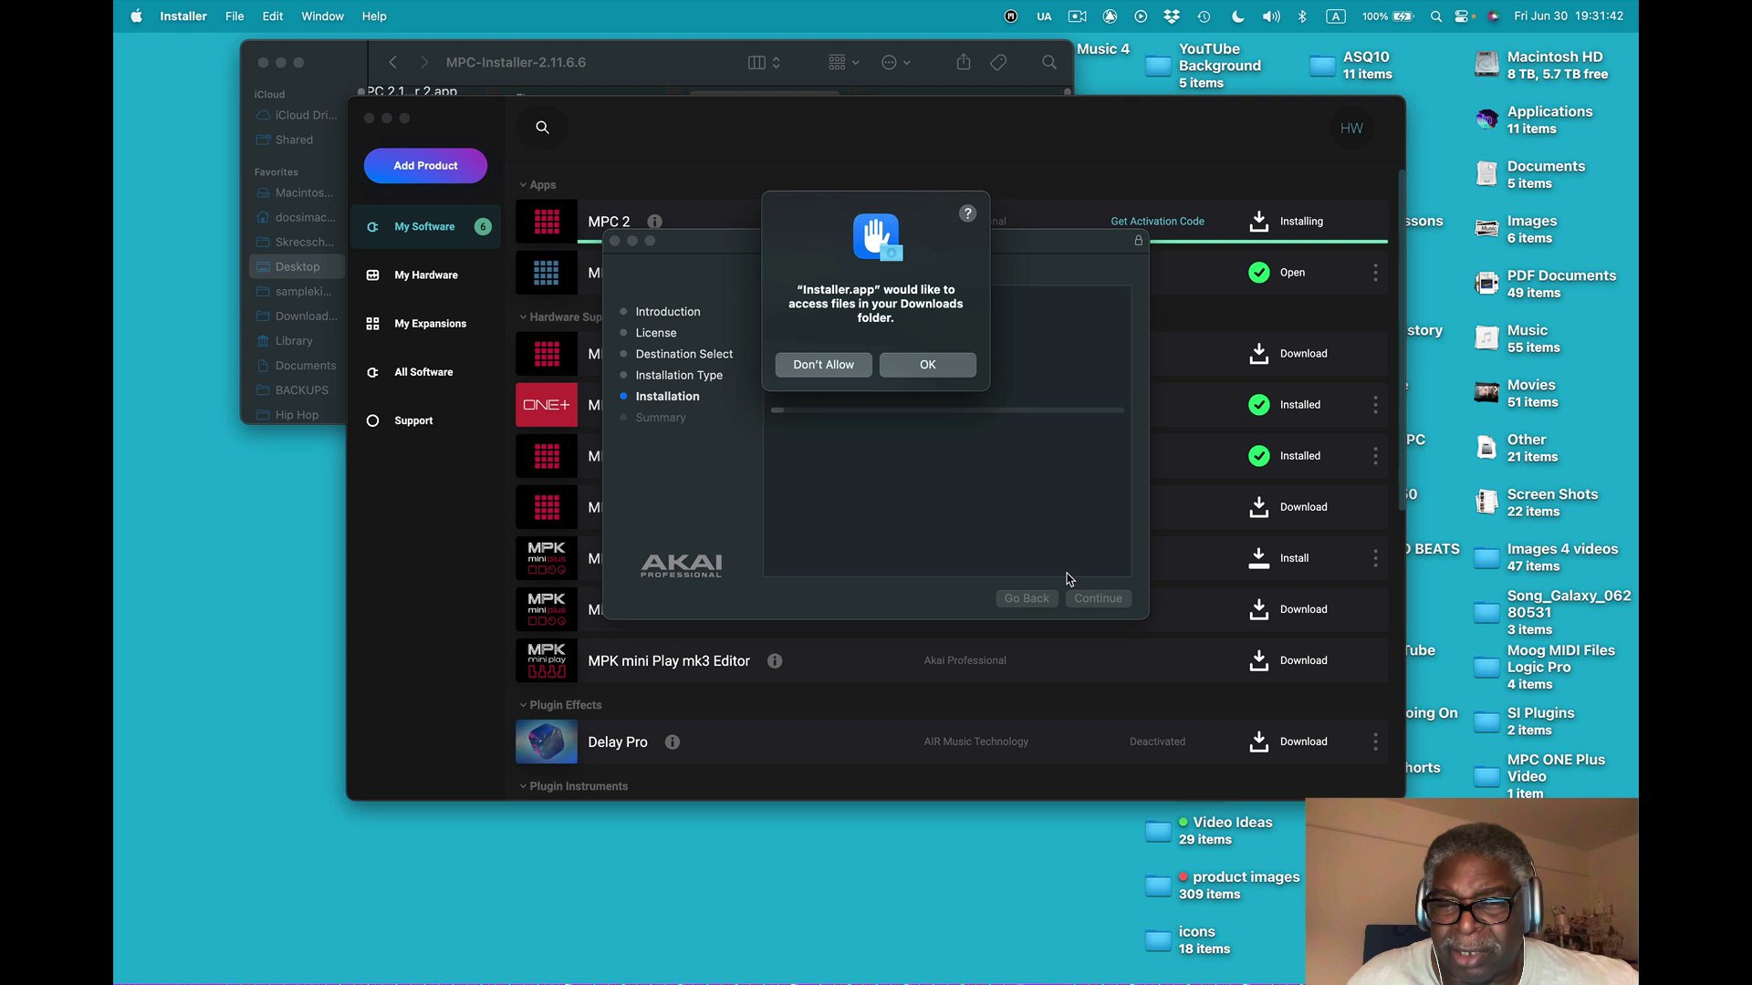
Grant Downloads and app-modification access, close the finished installer, and trash its package
click(928, 367)
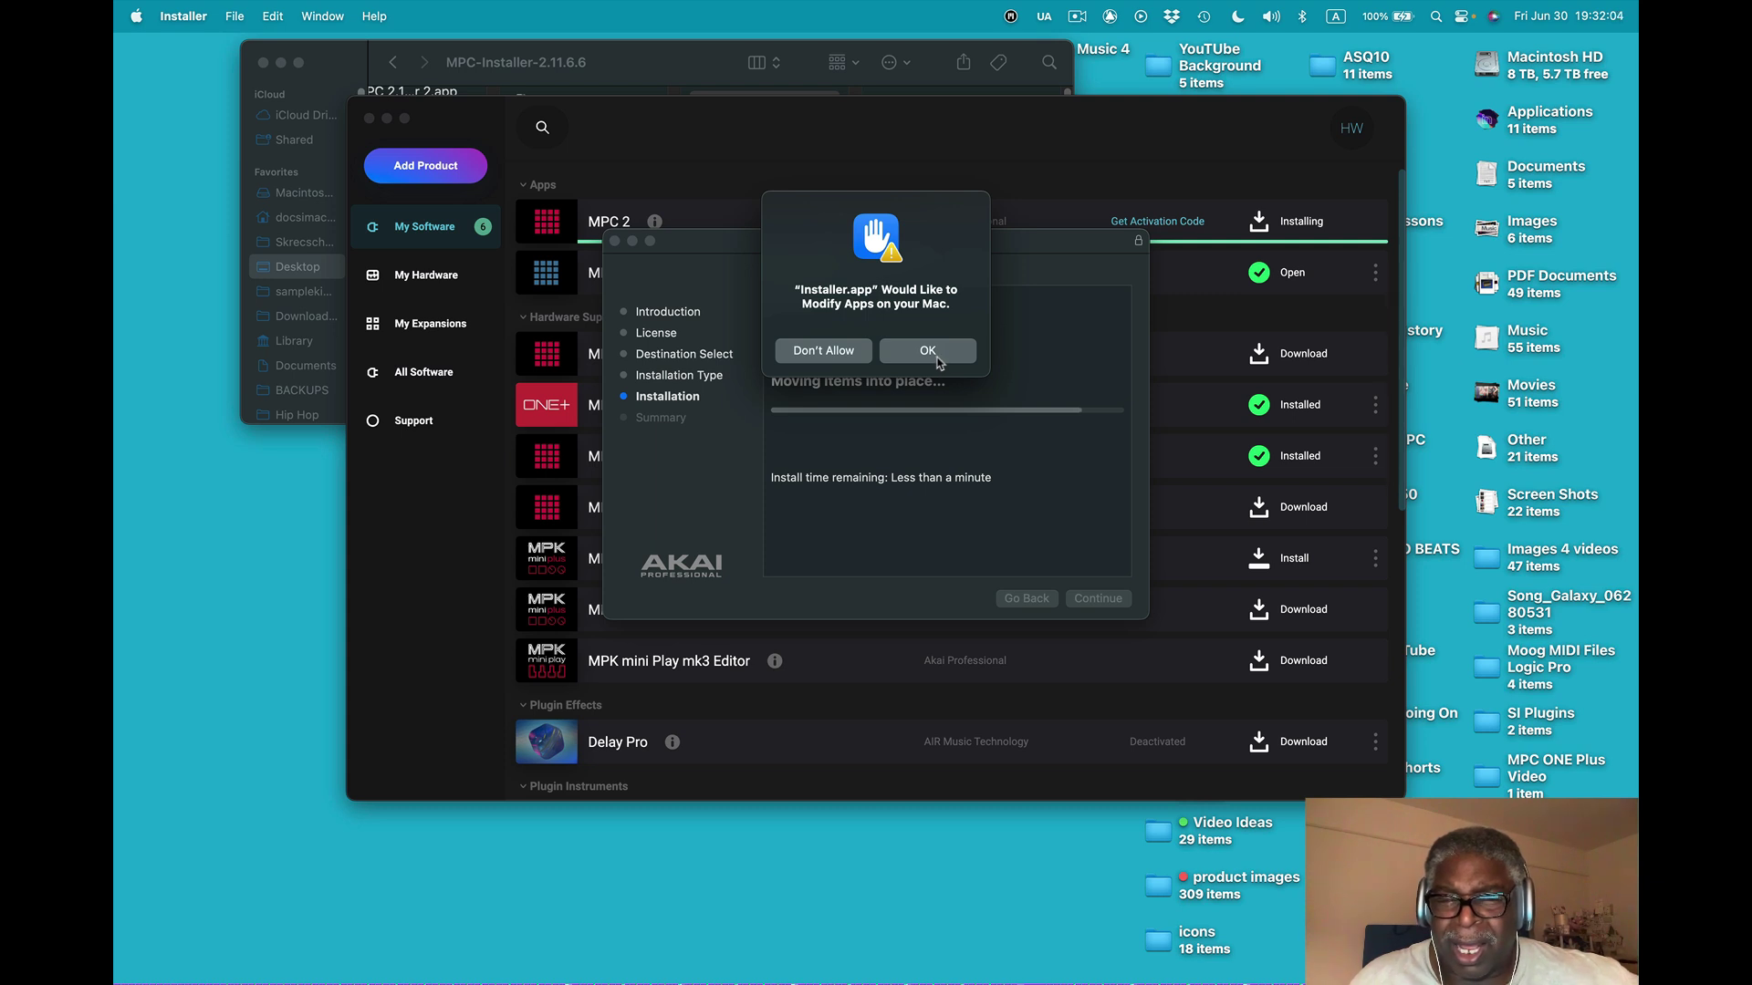
click(936, 361)
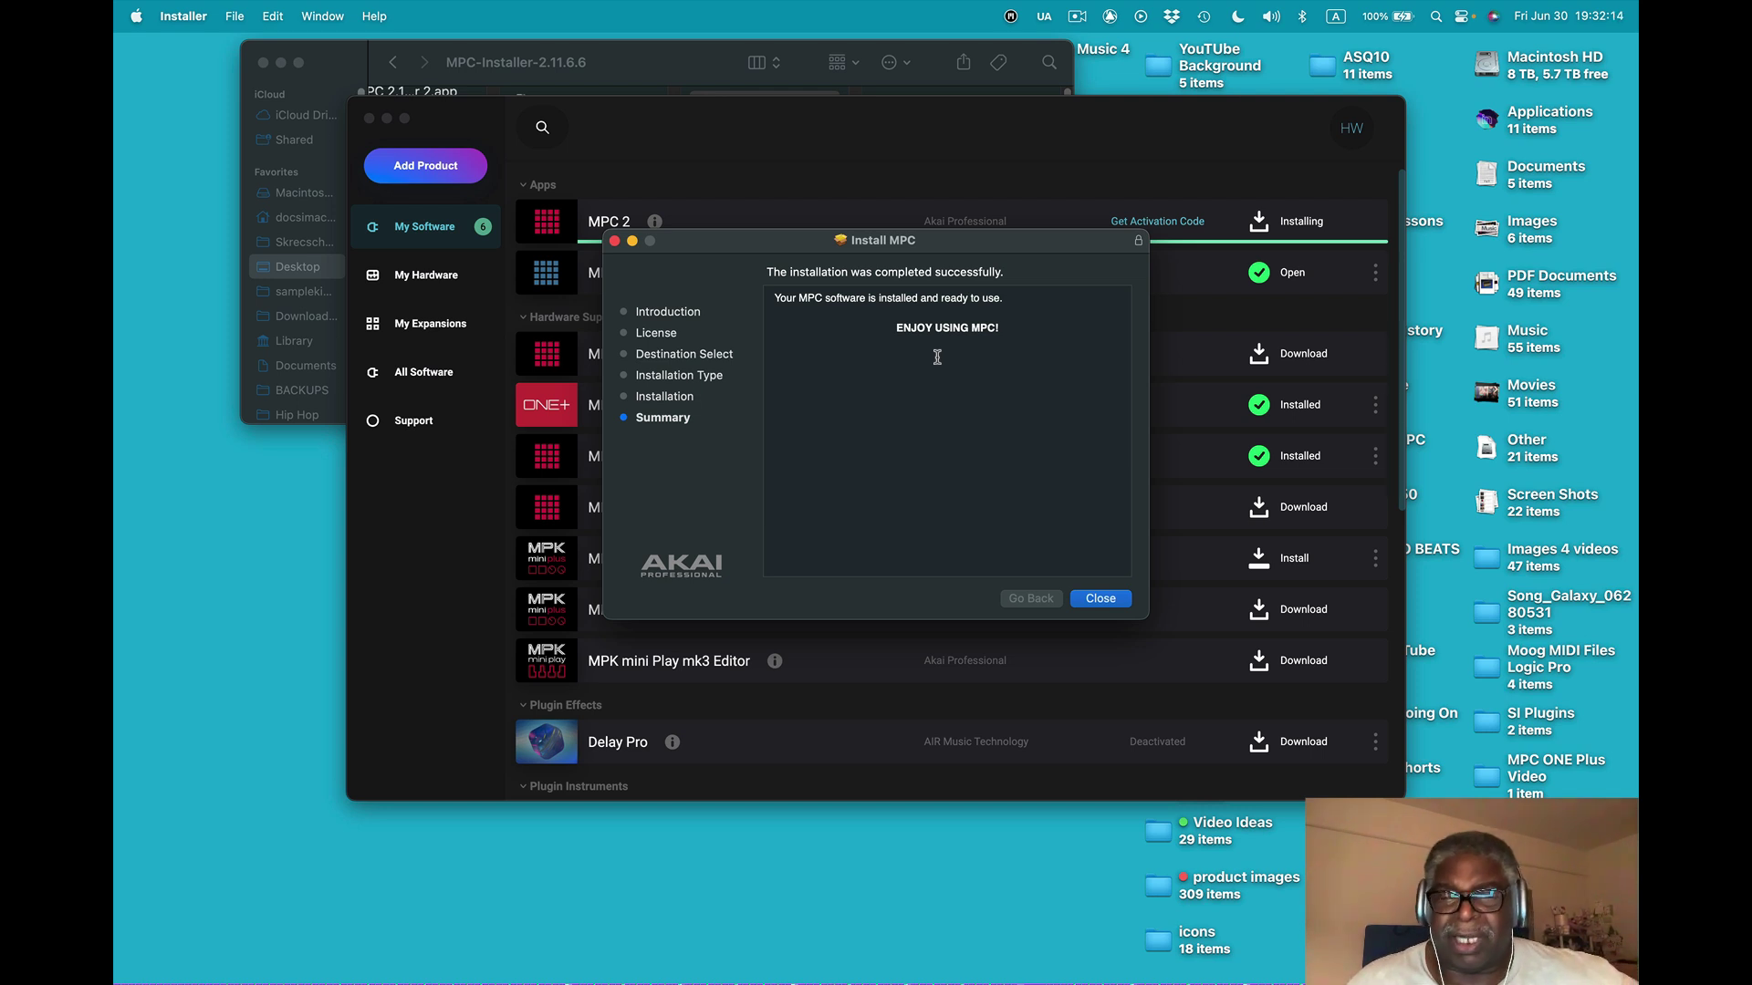
click(1101, 599)
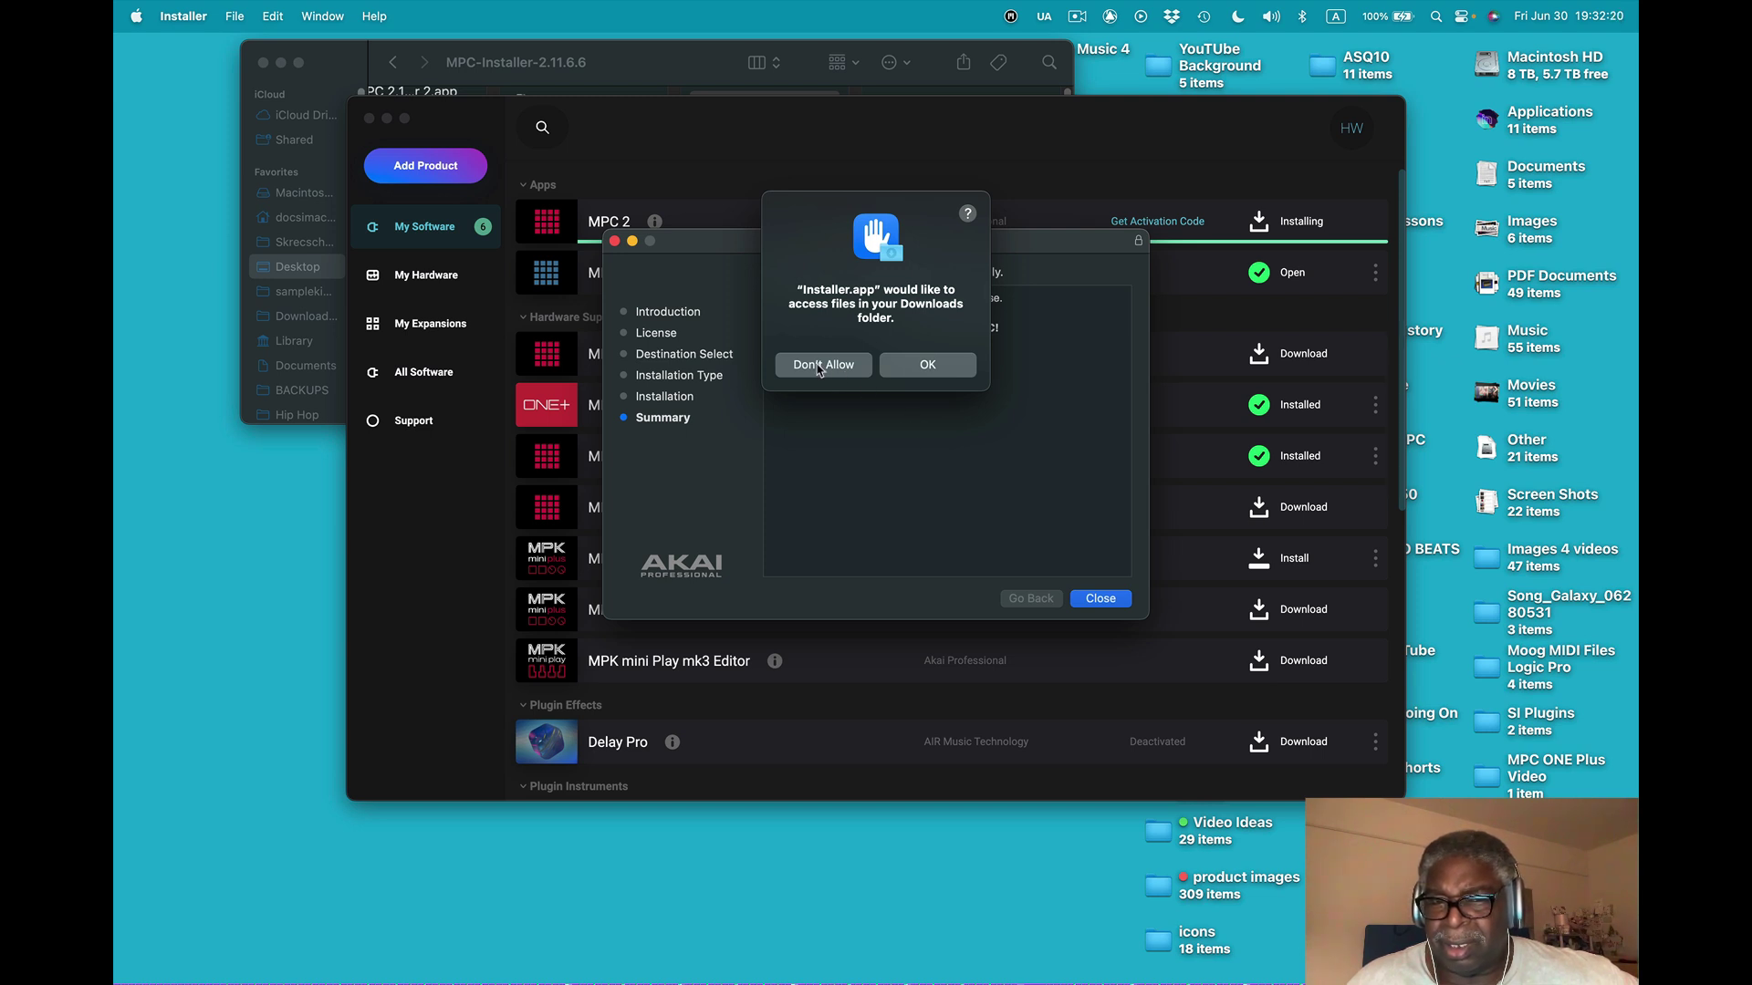
click(928, 370)
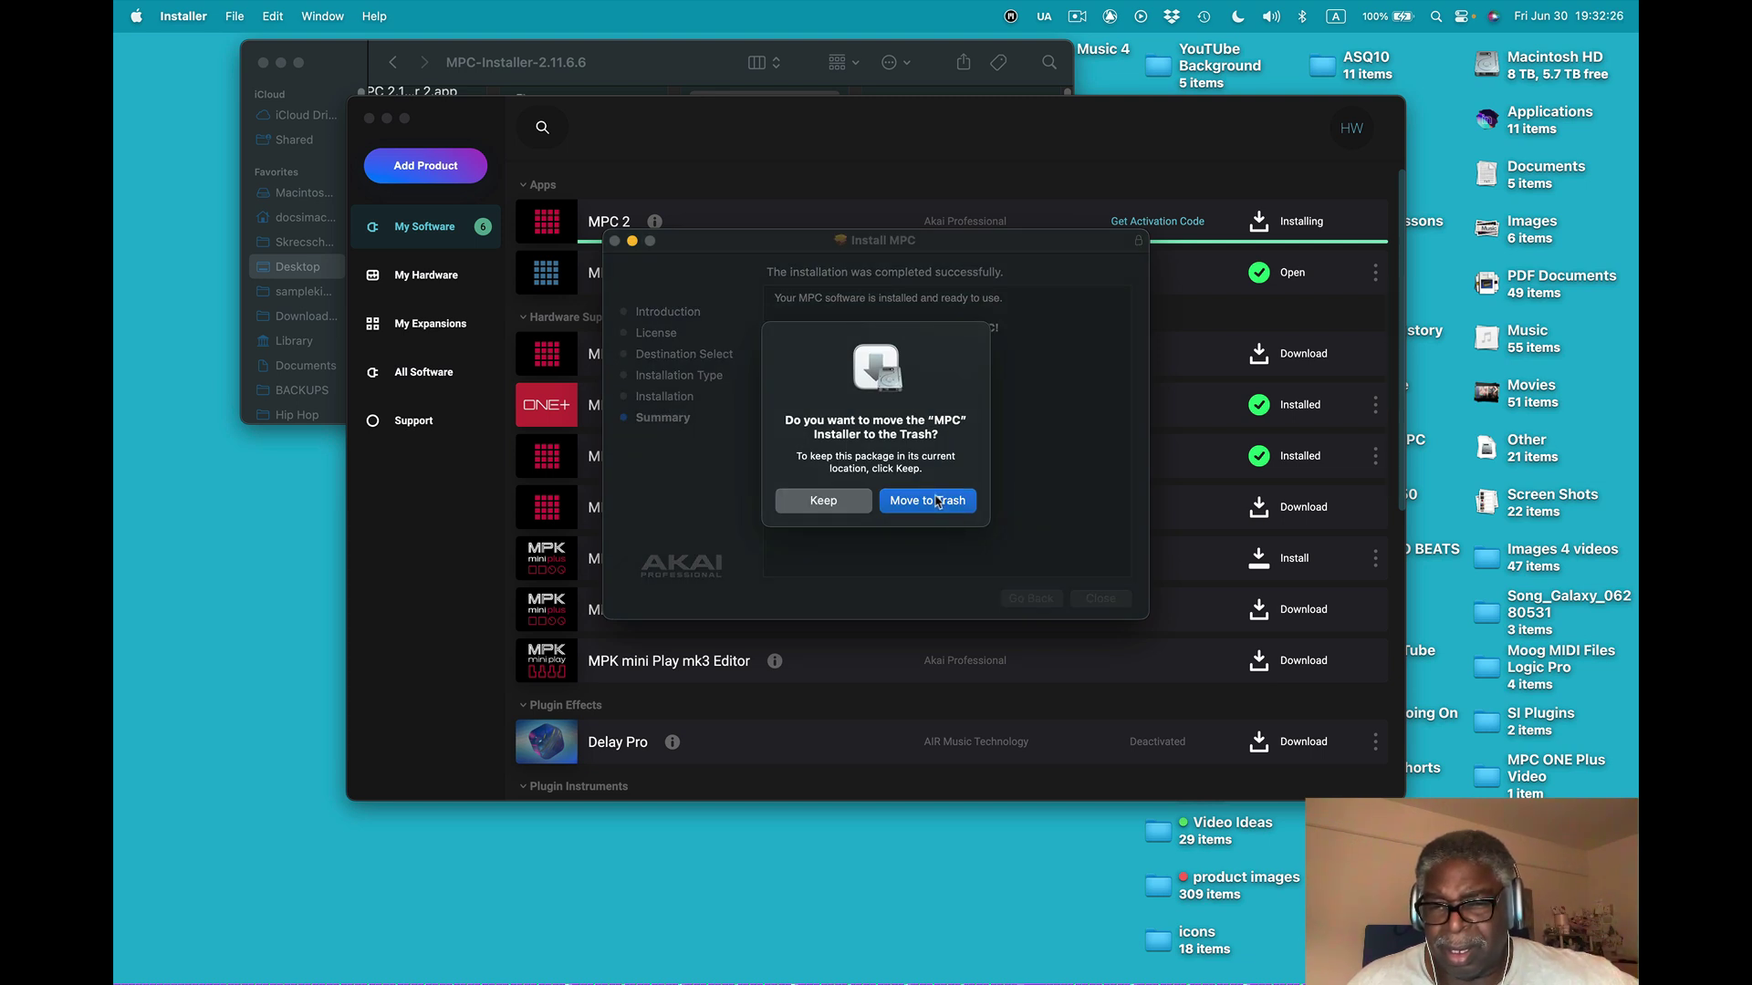
click(936, 501)
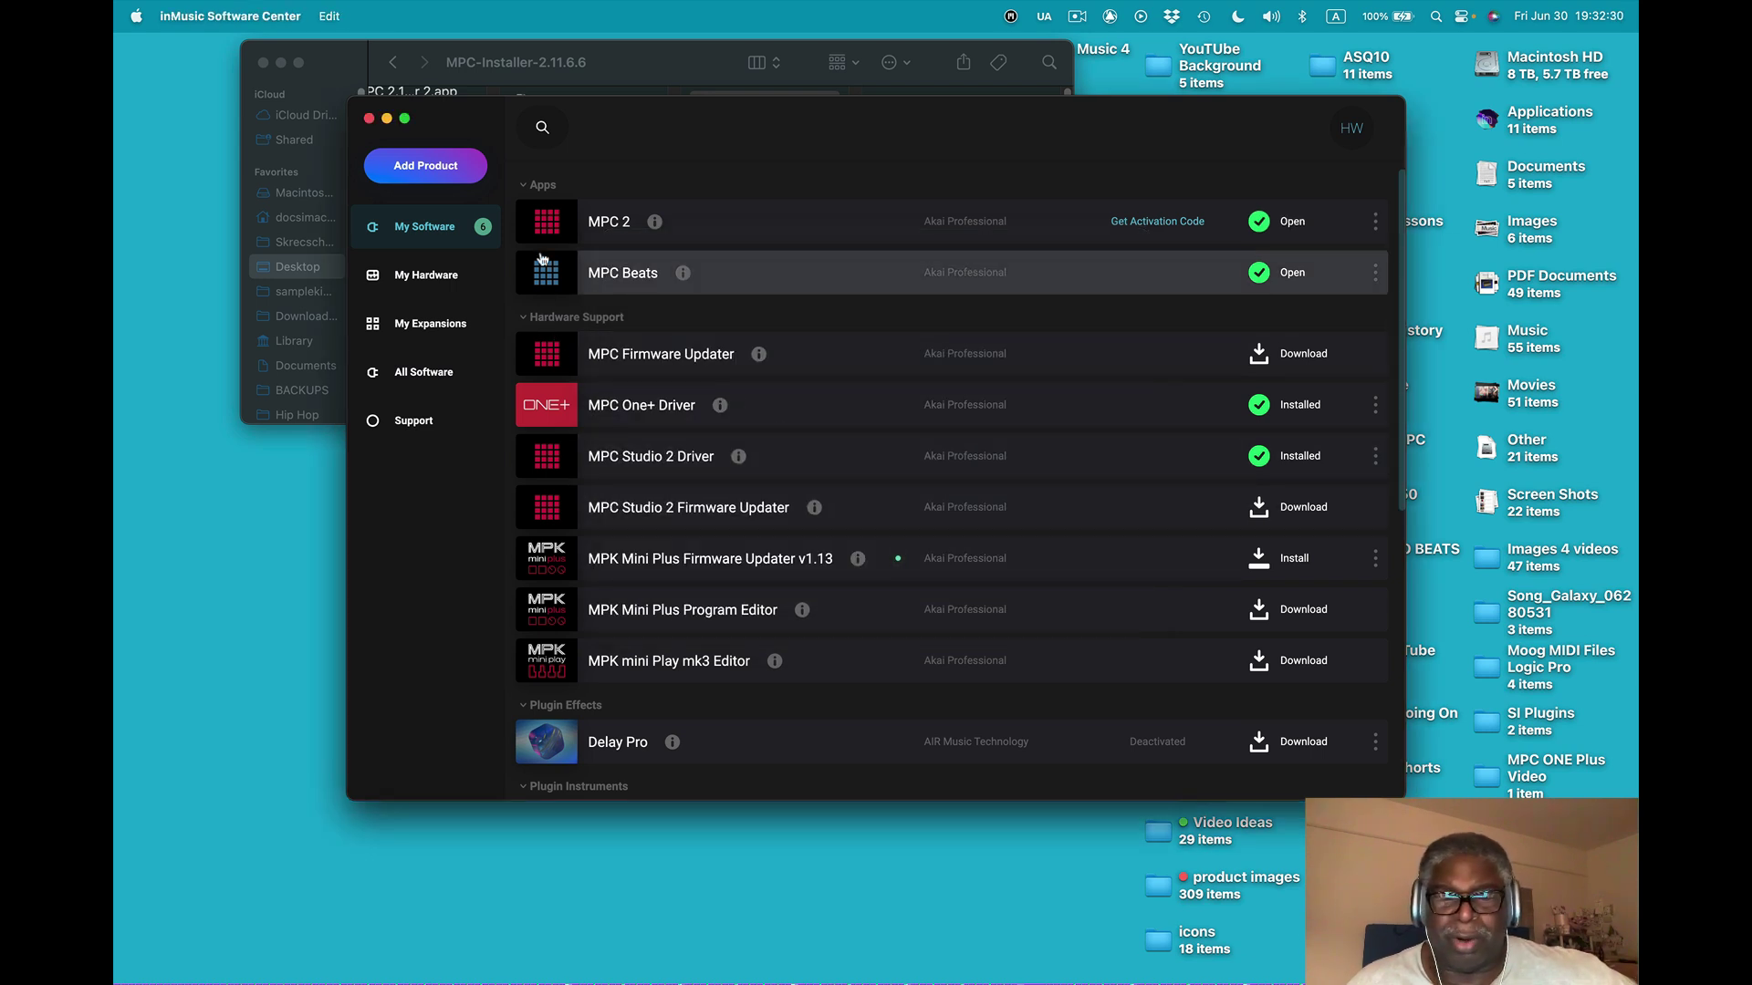
Hide inMusic Software Center and close the MPC-Installer-2.11.6.6 Finder window
click(193, 14)
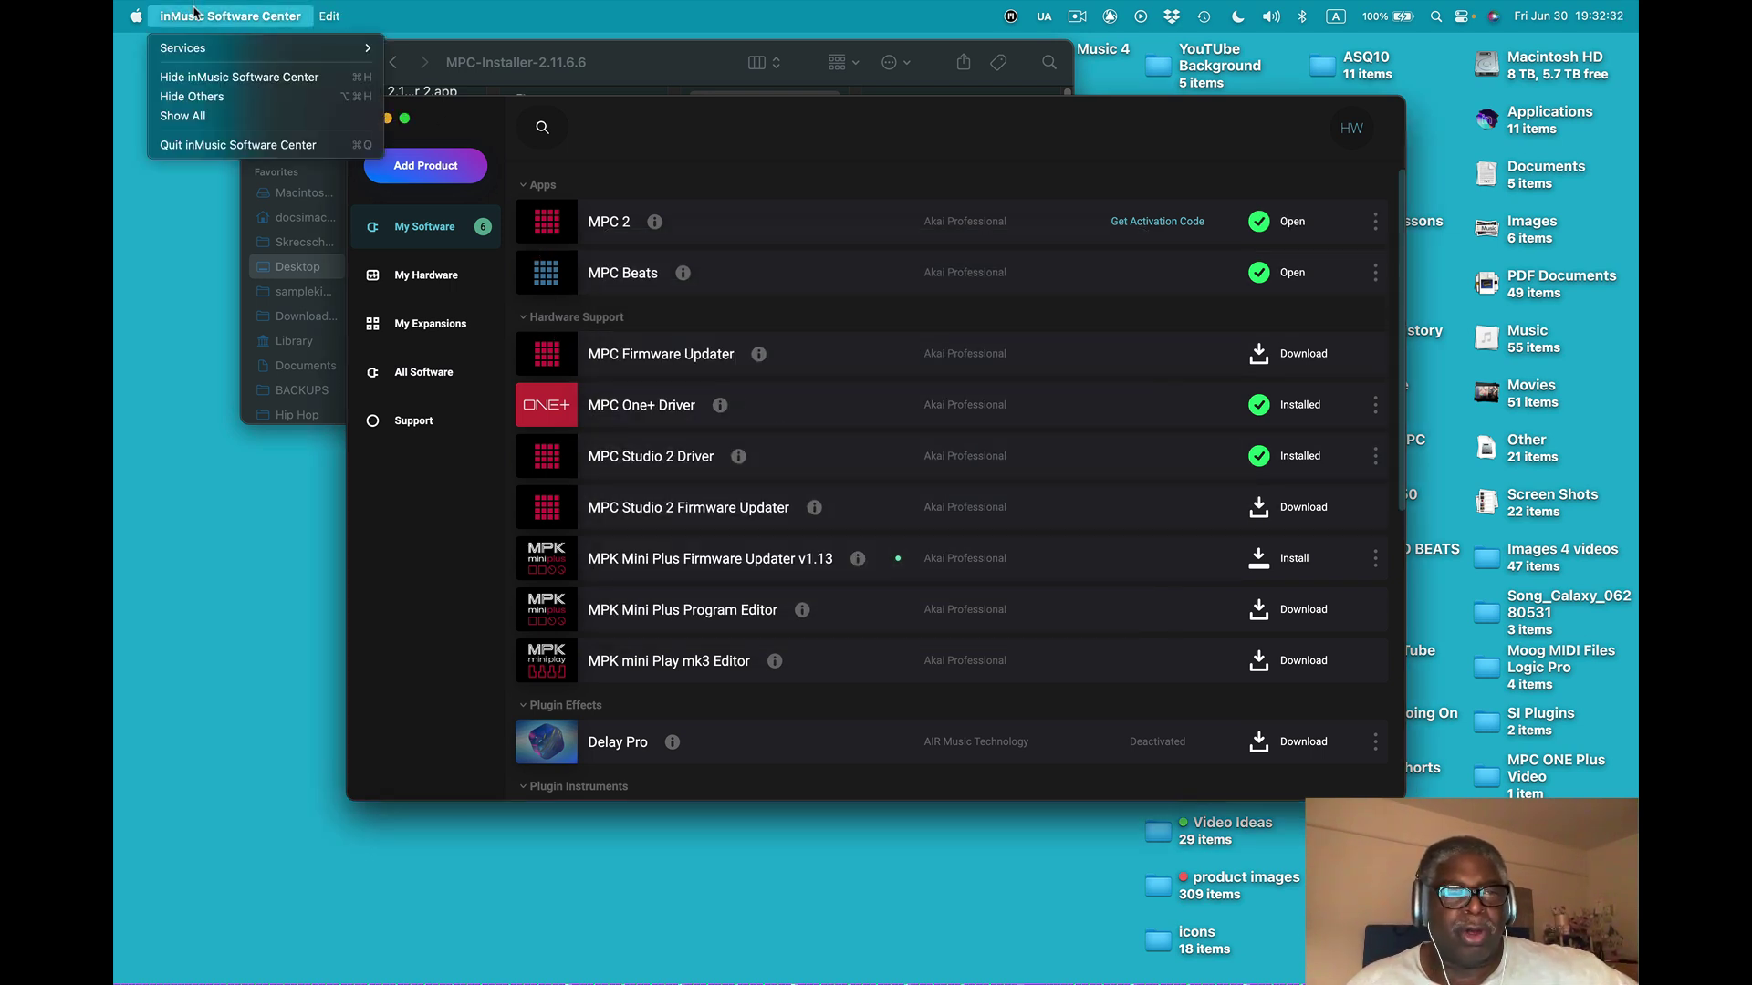
click(269, 81)
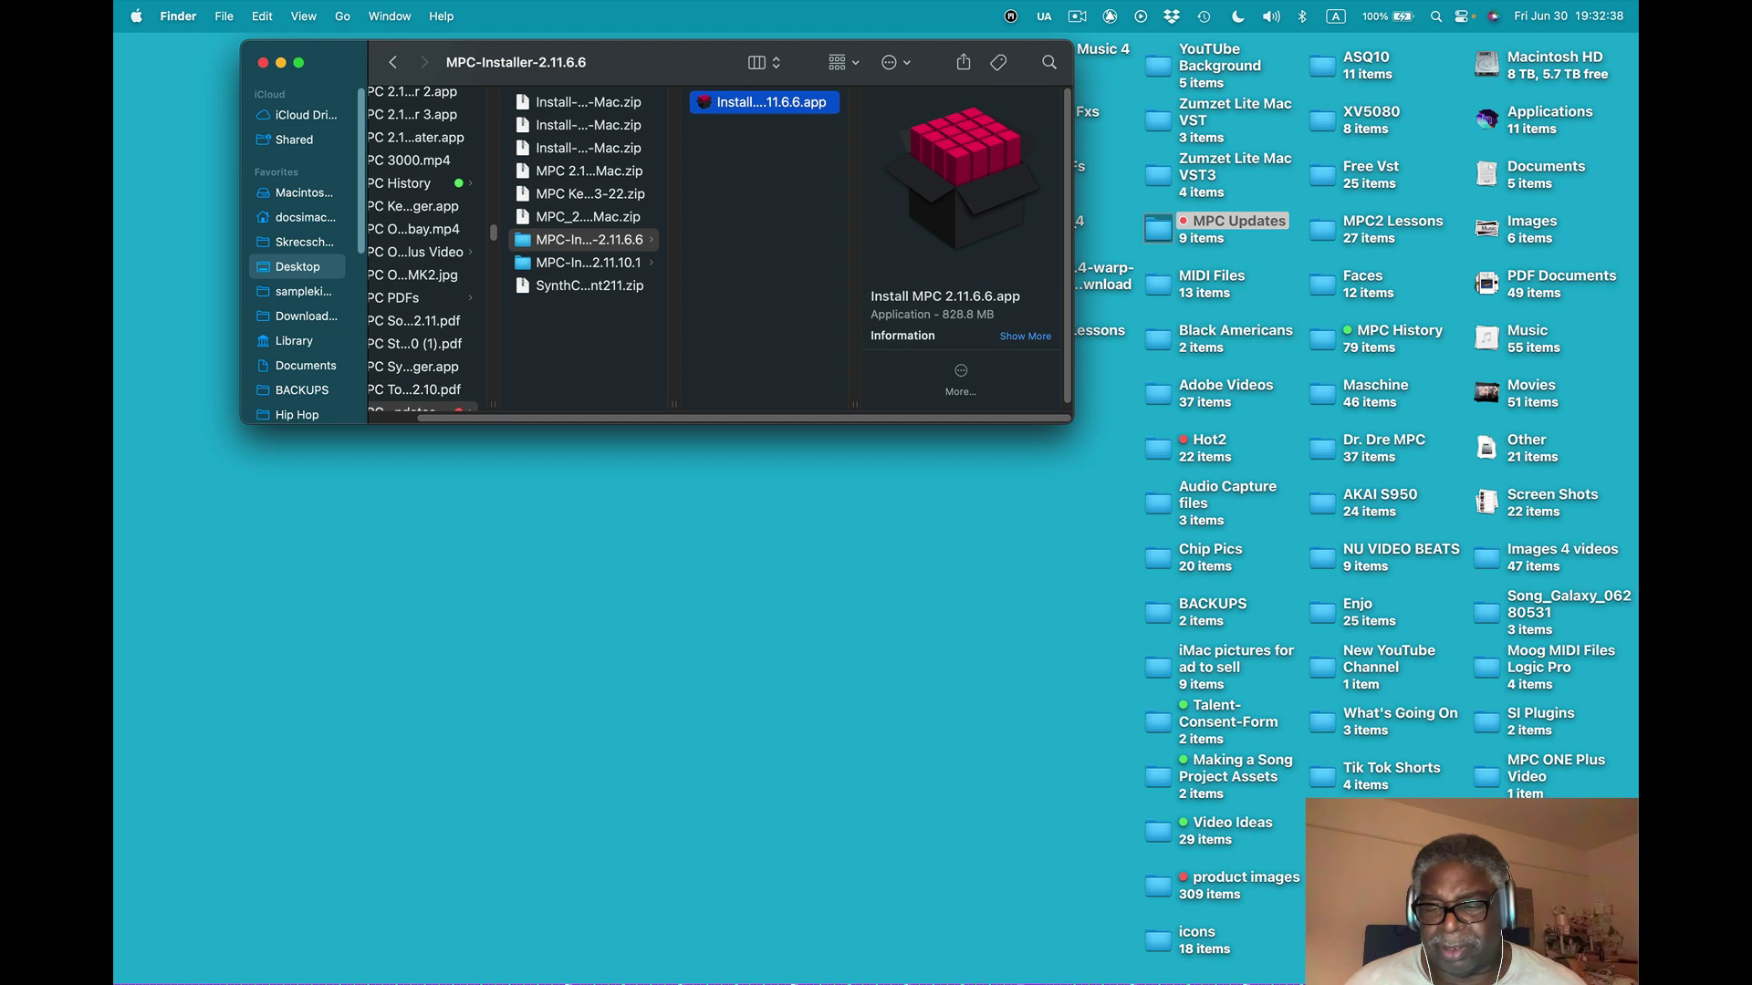
mouse_move(1202, 975)
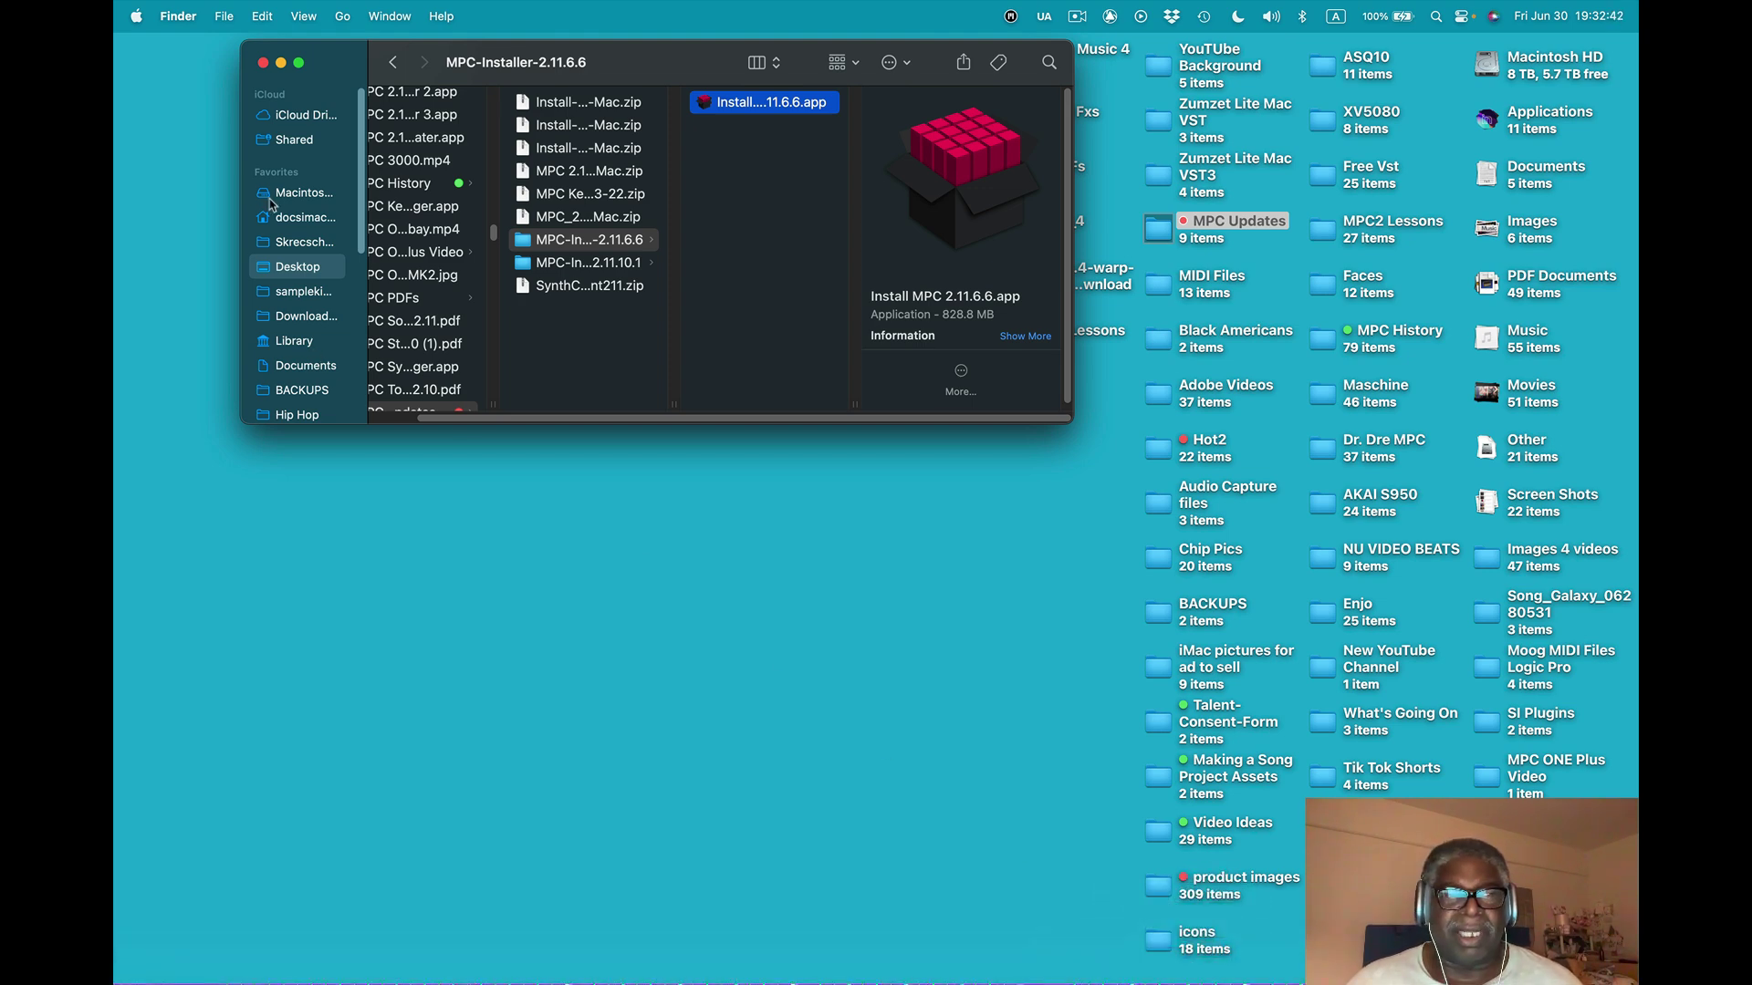
click(262, 63)
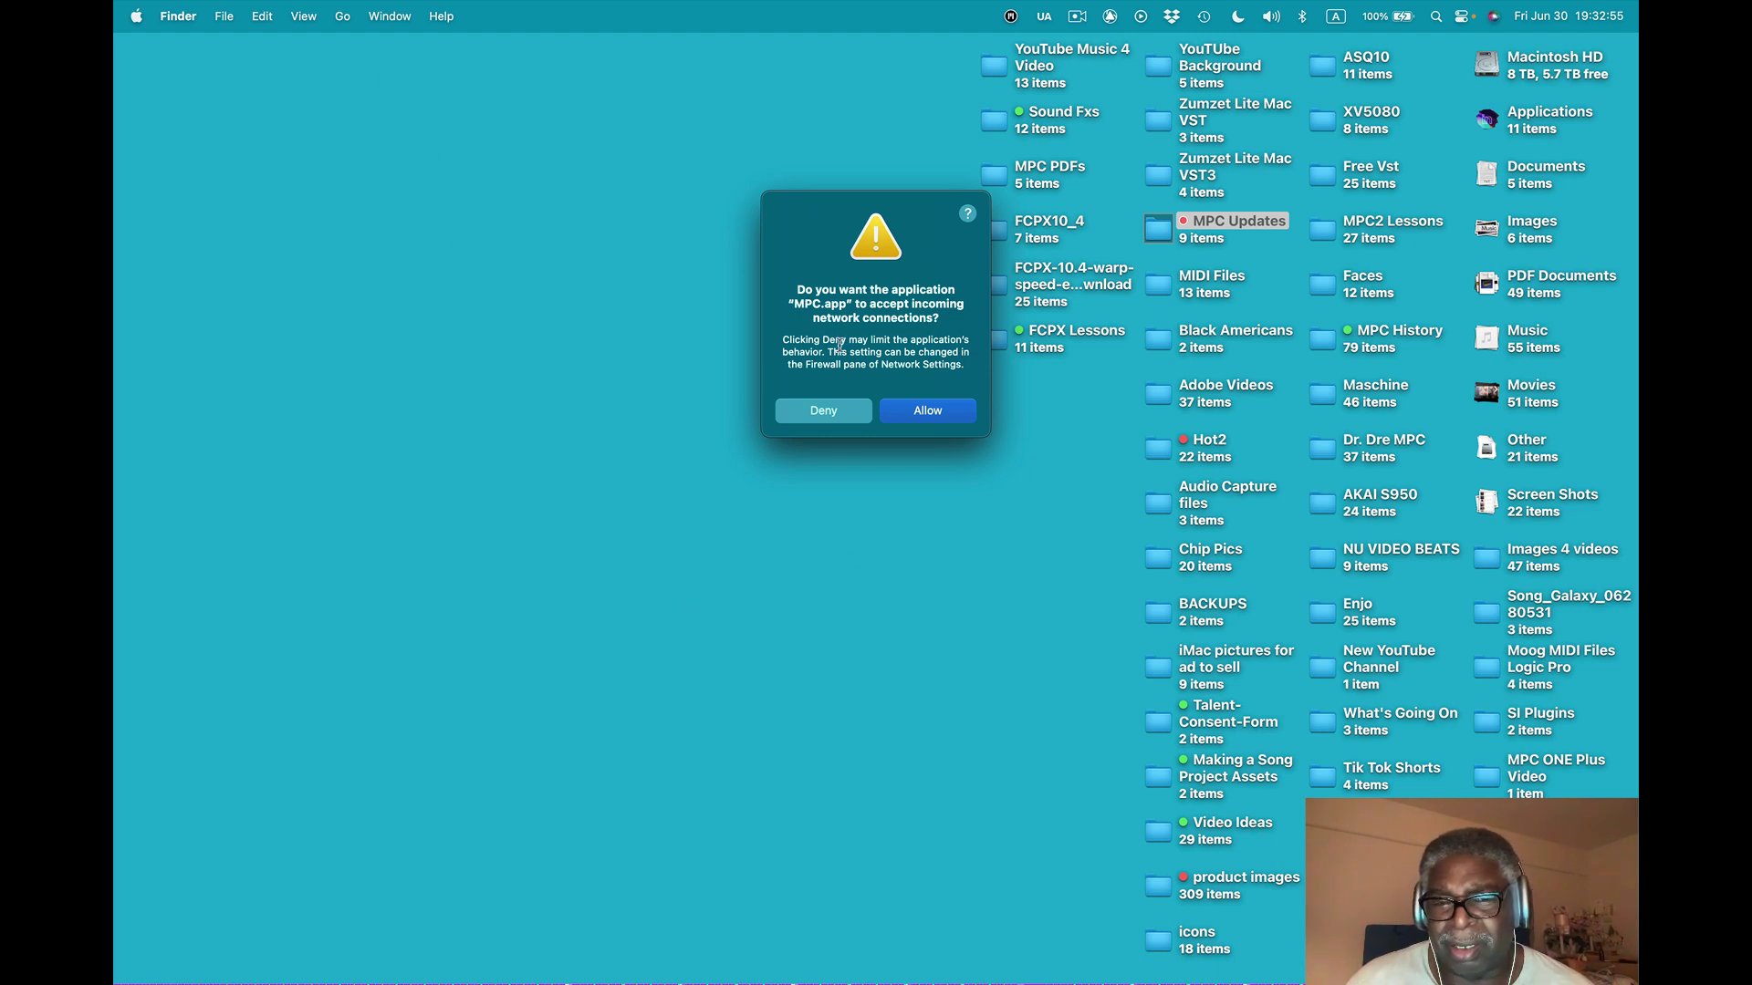
Allow MPC.app to accept incoming network connections in the firewall prompt
click(929, 411)
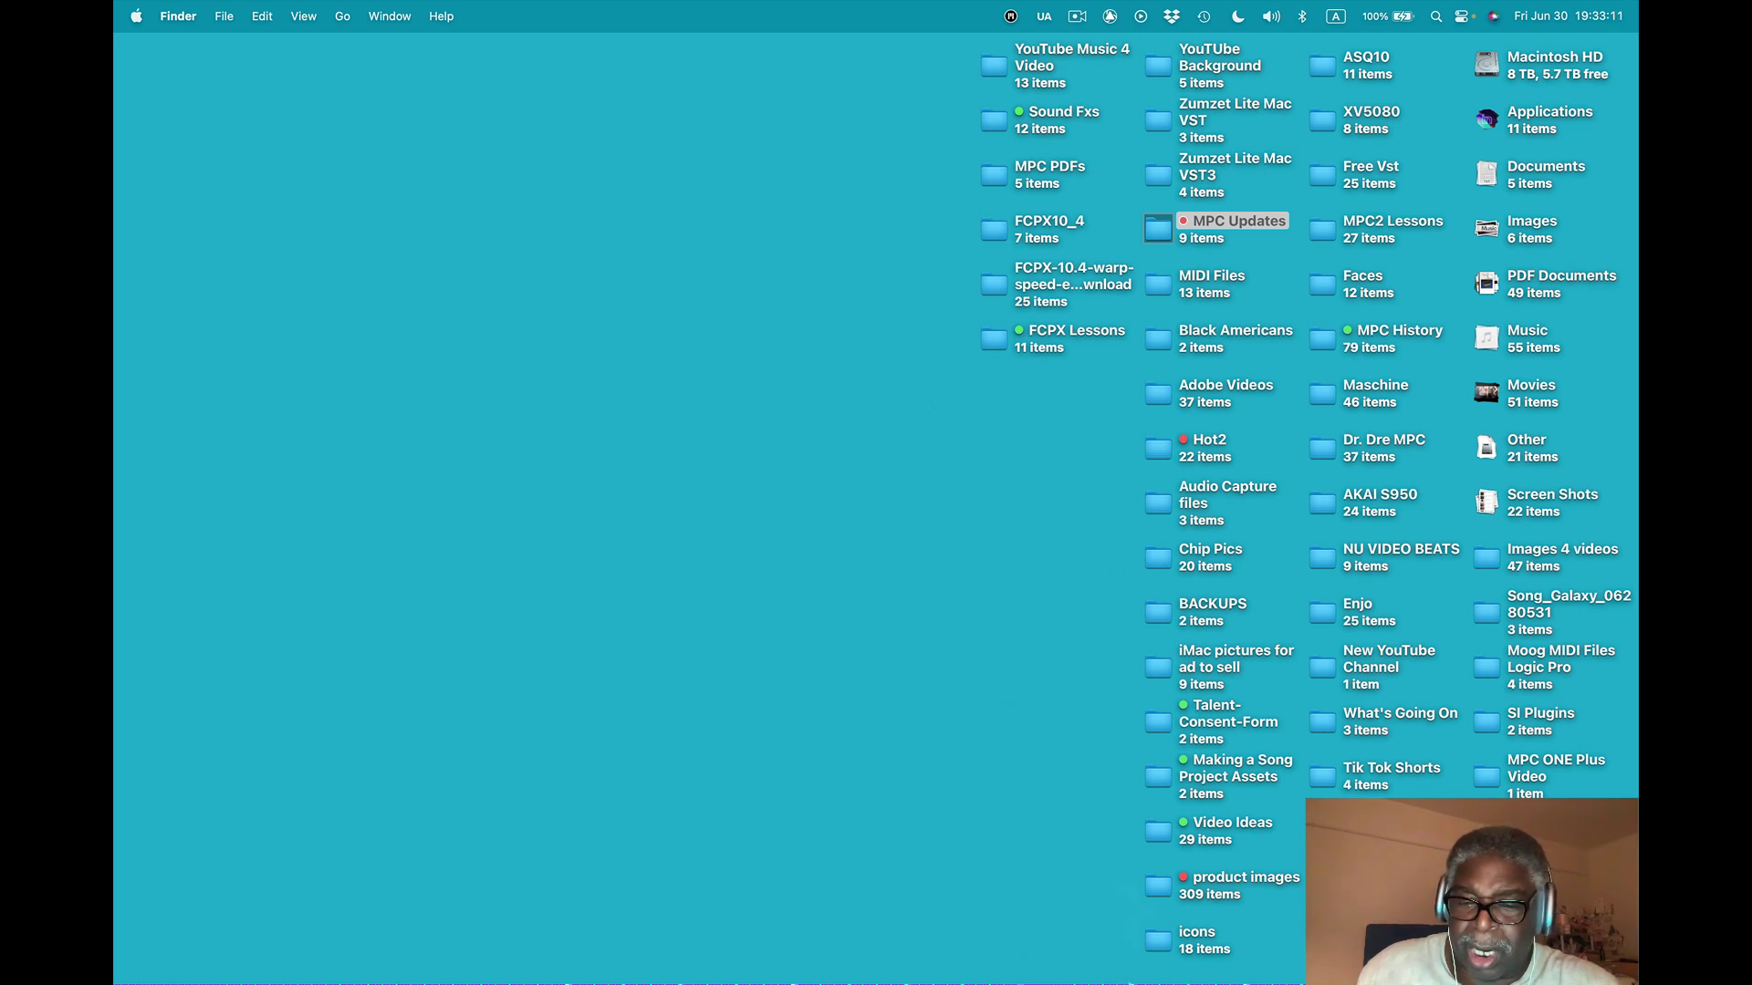
mouse_move(1152, 981)
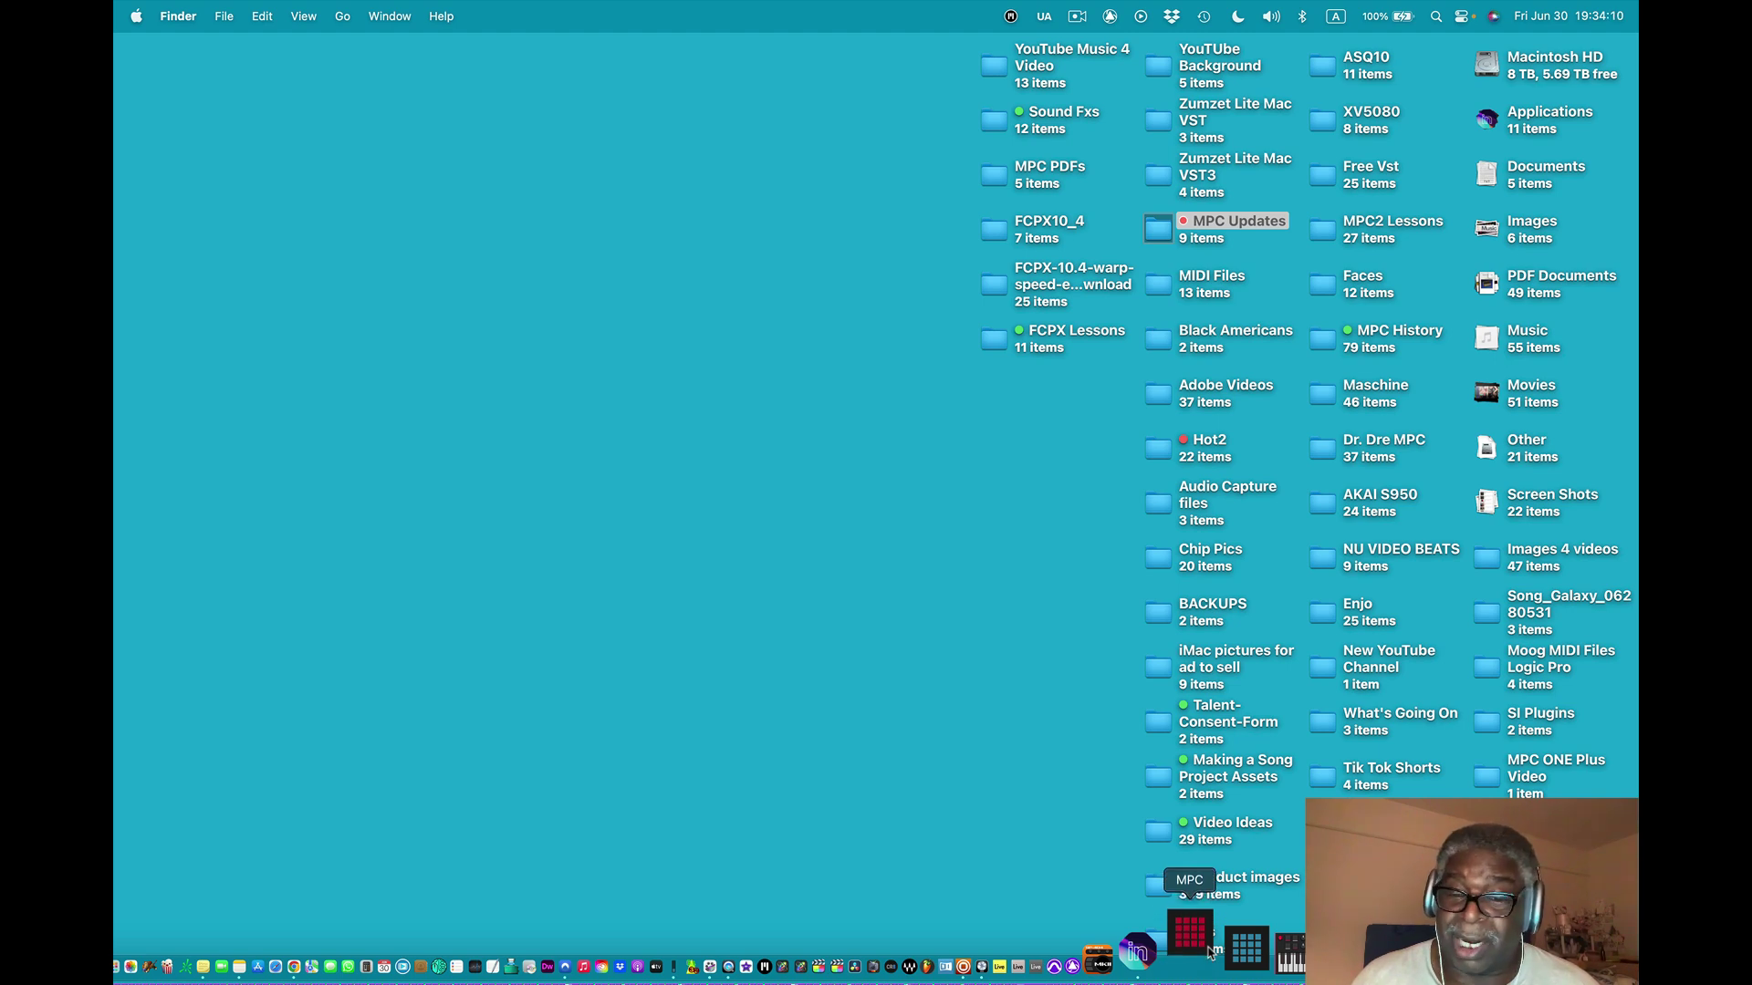
Launch MPC 2.12.1 from the Dock with microphone access, dismiss the welcome message, and start an Empty Project
click(1191, 949)
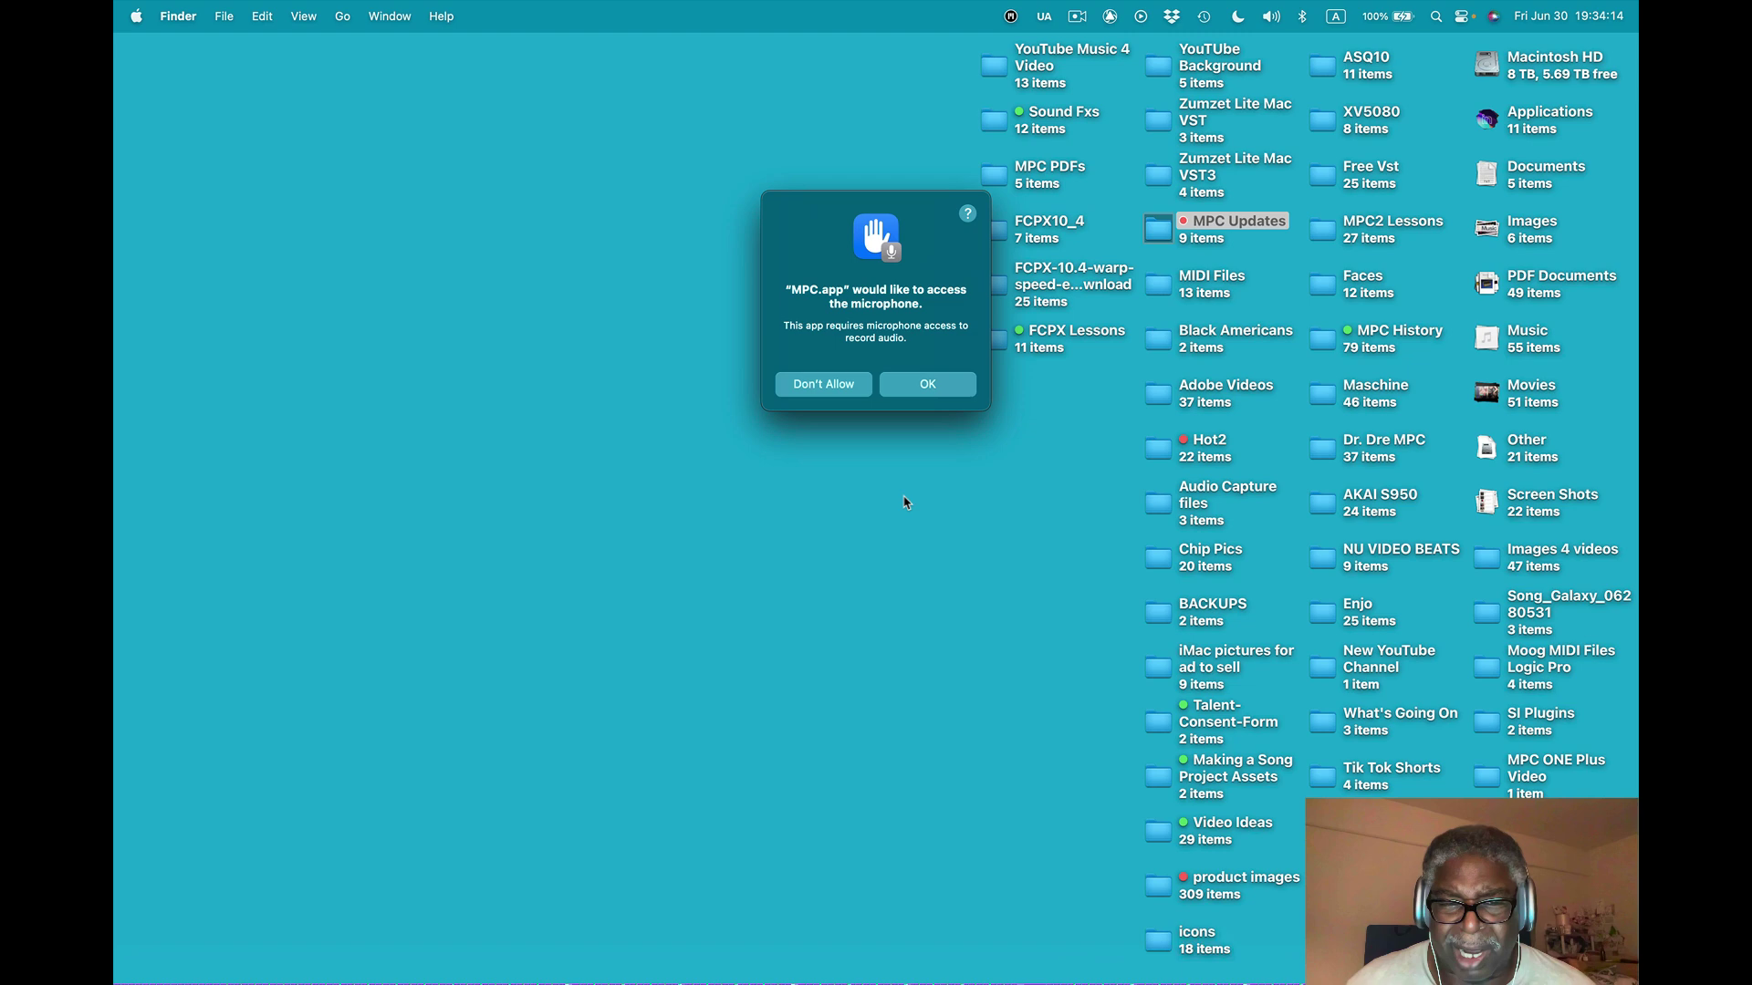
click(913, 385)
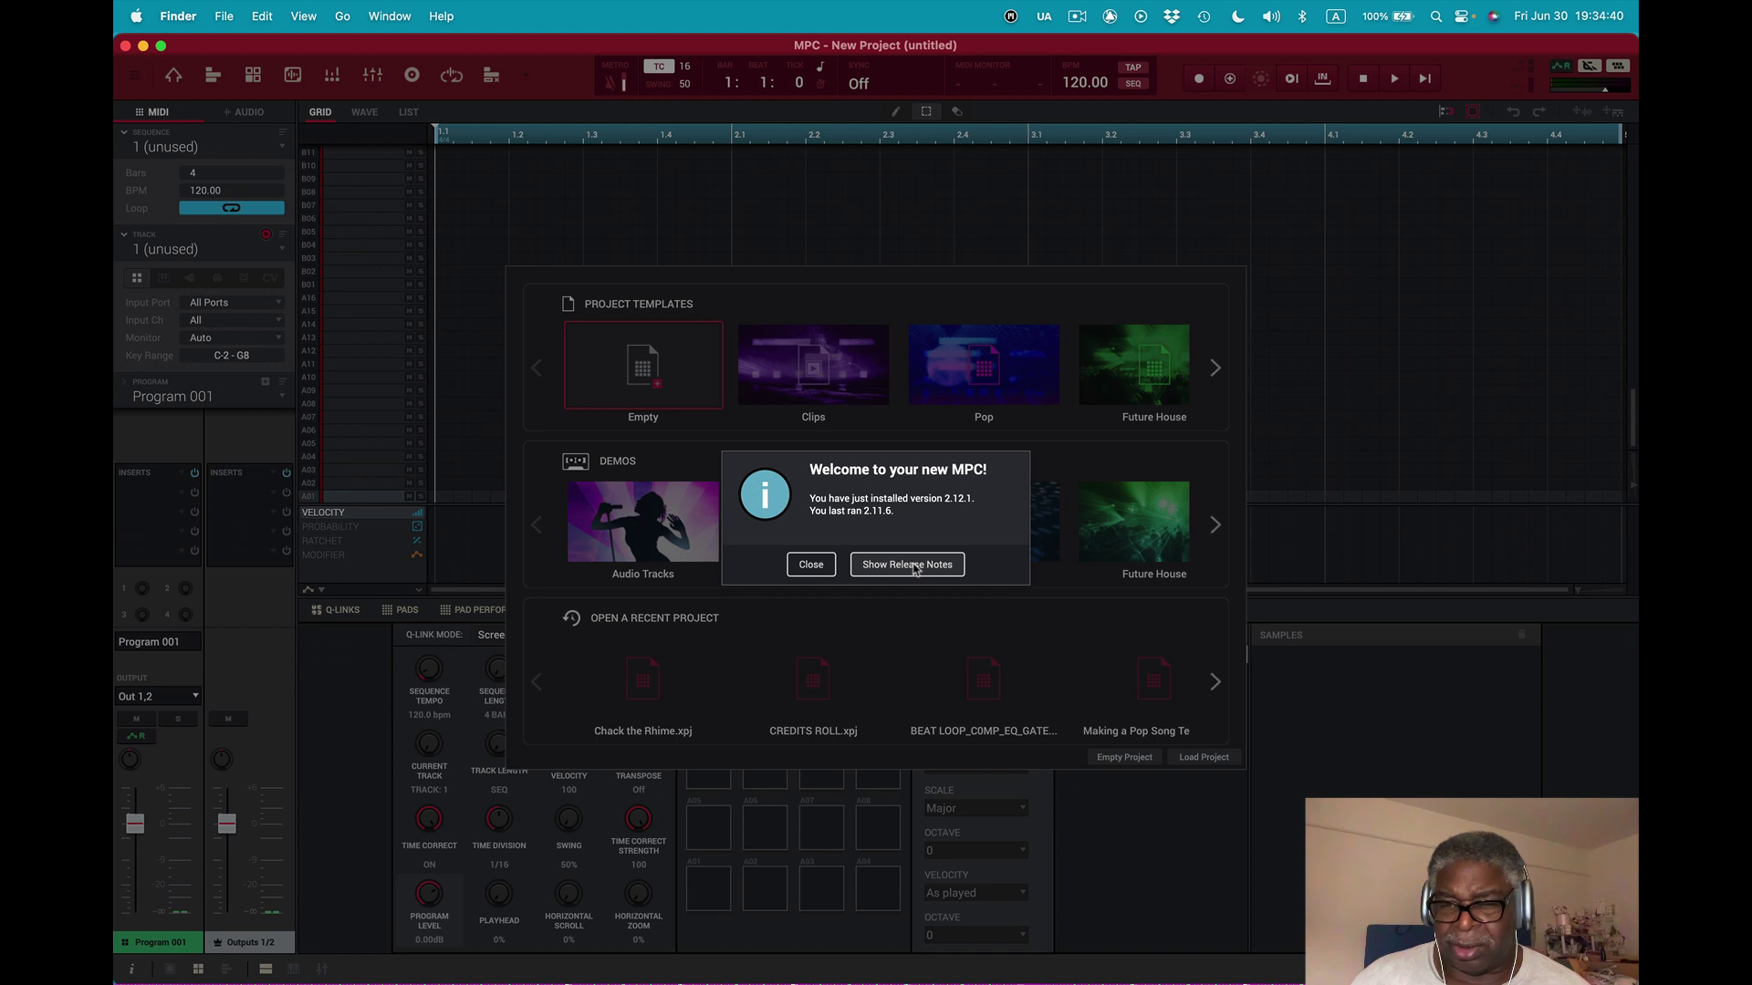
click(815, 567)
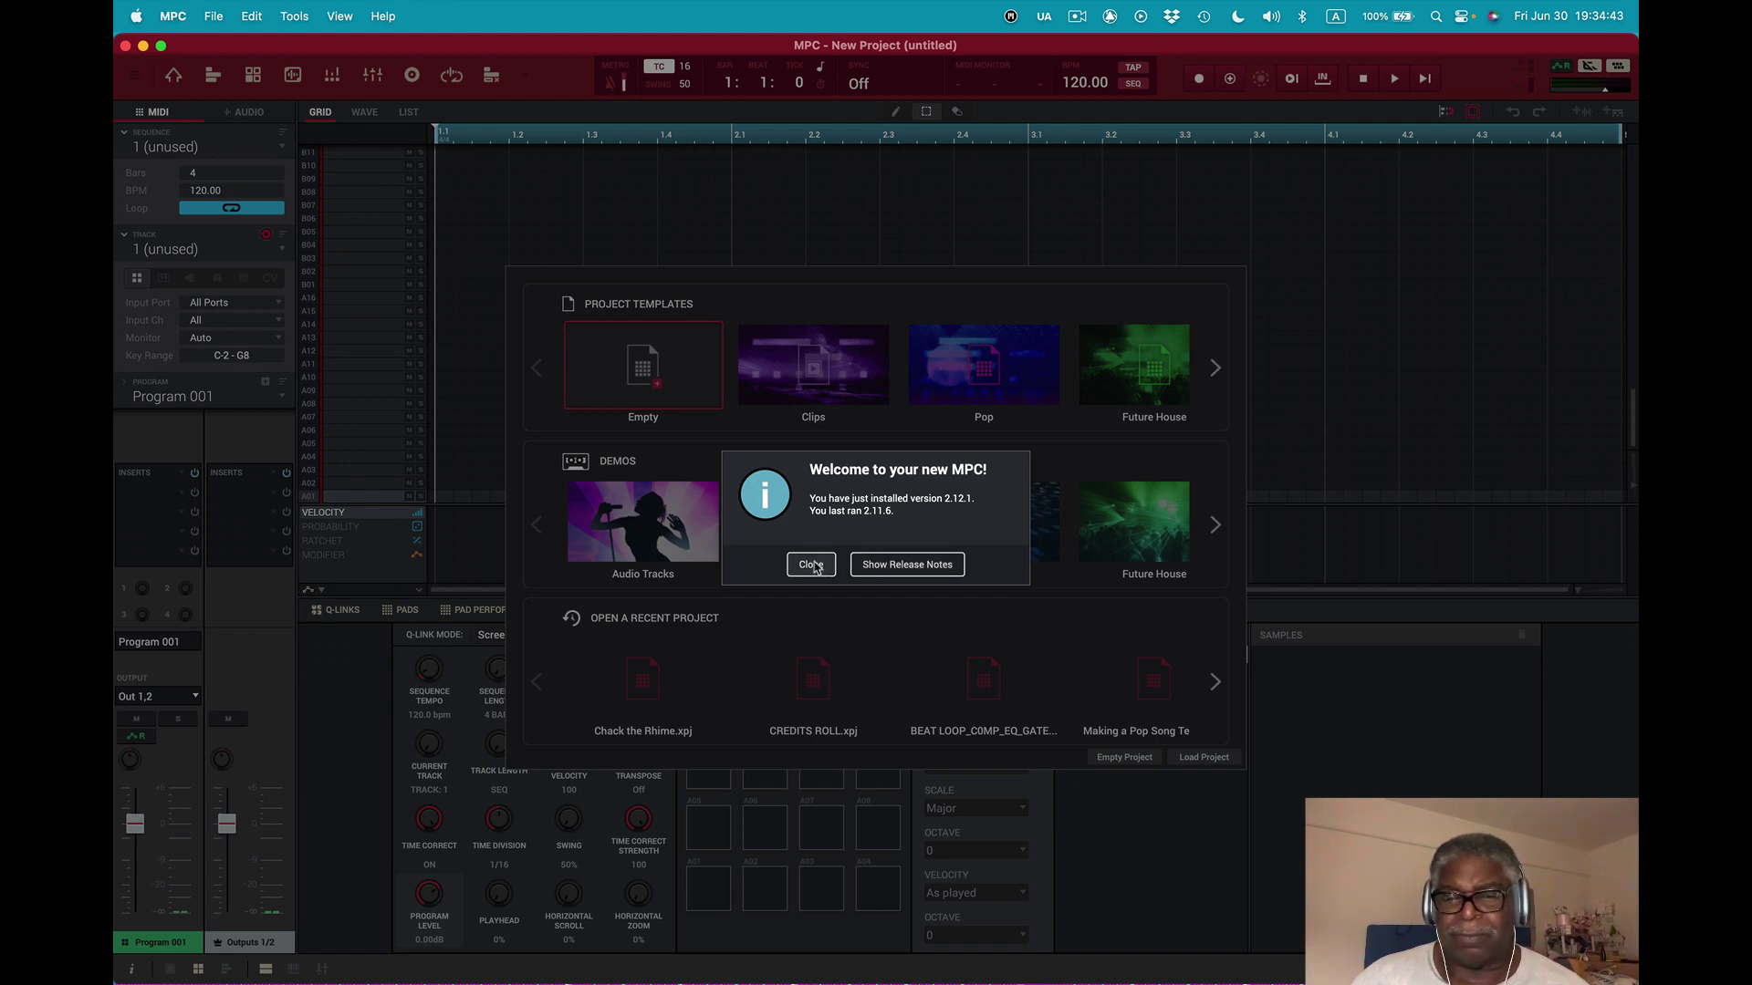
click(814, 566)
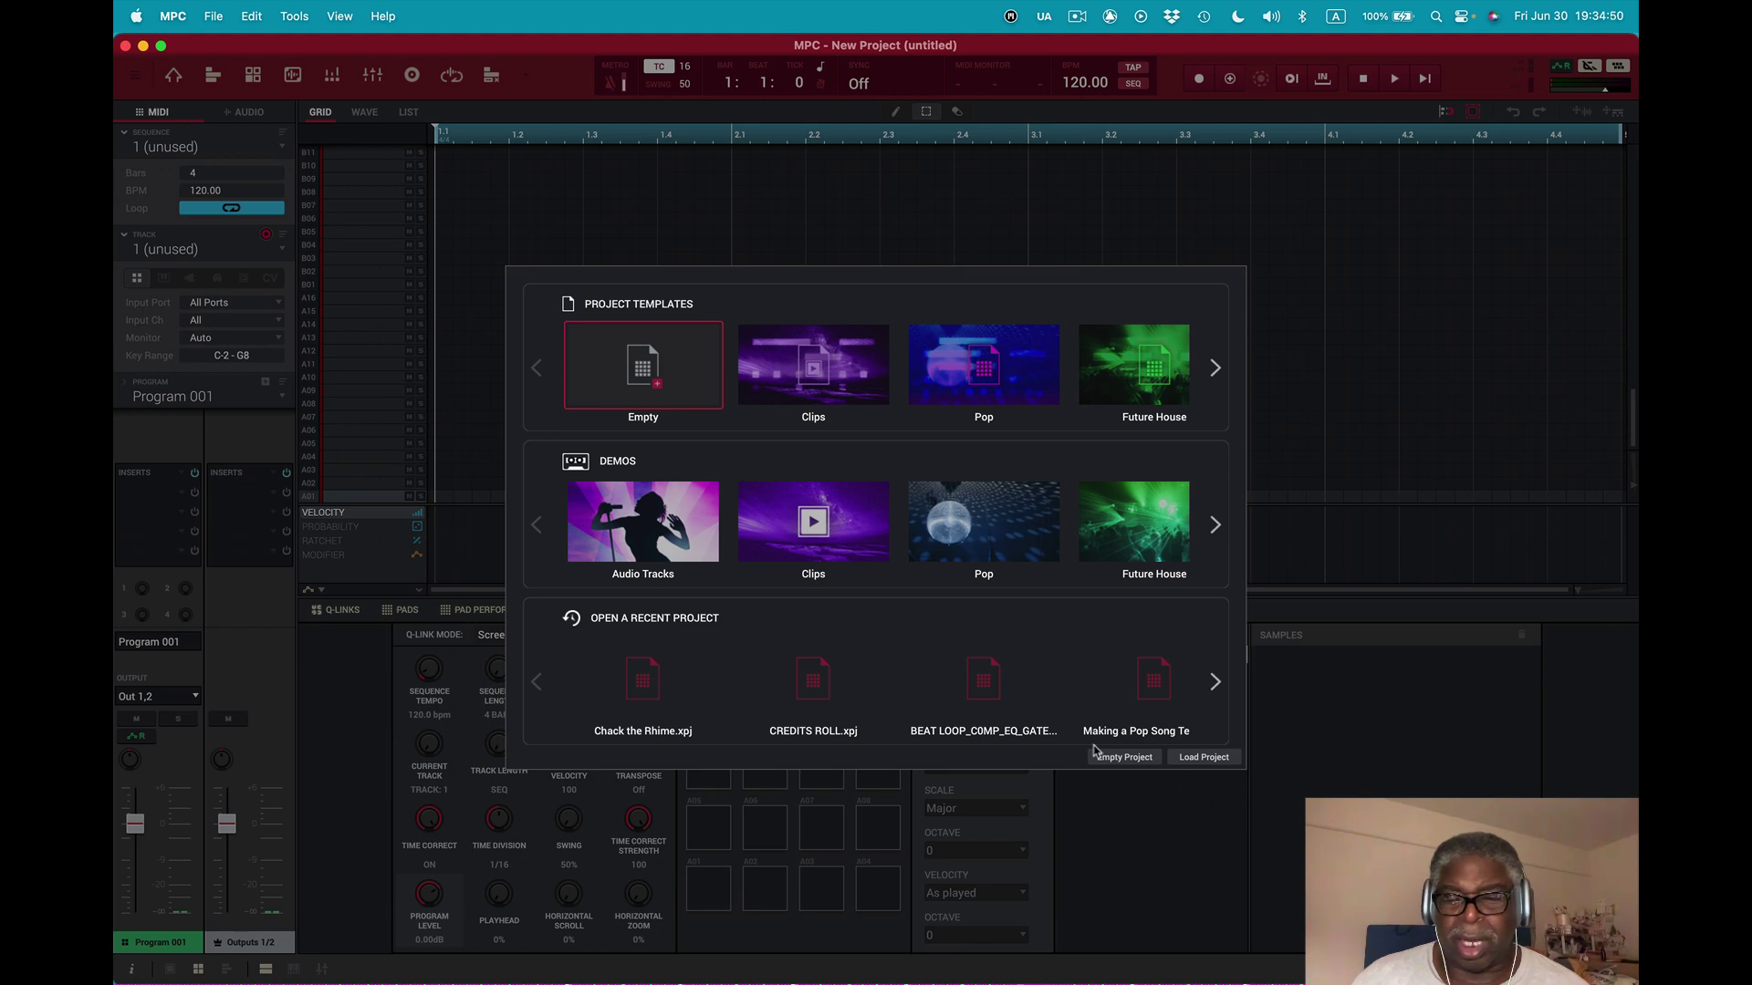
click(1125, 758)
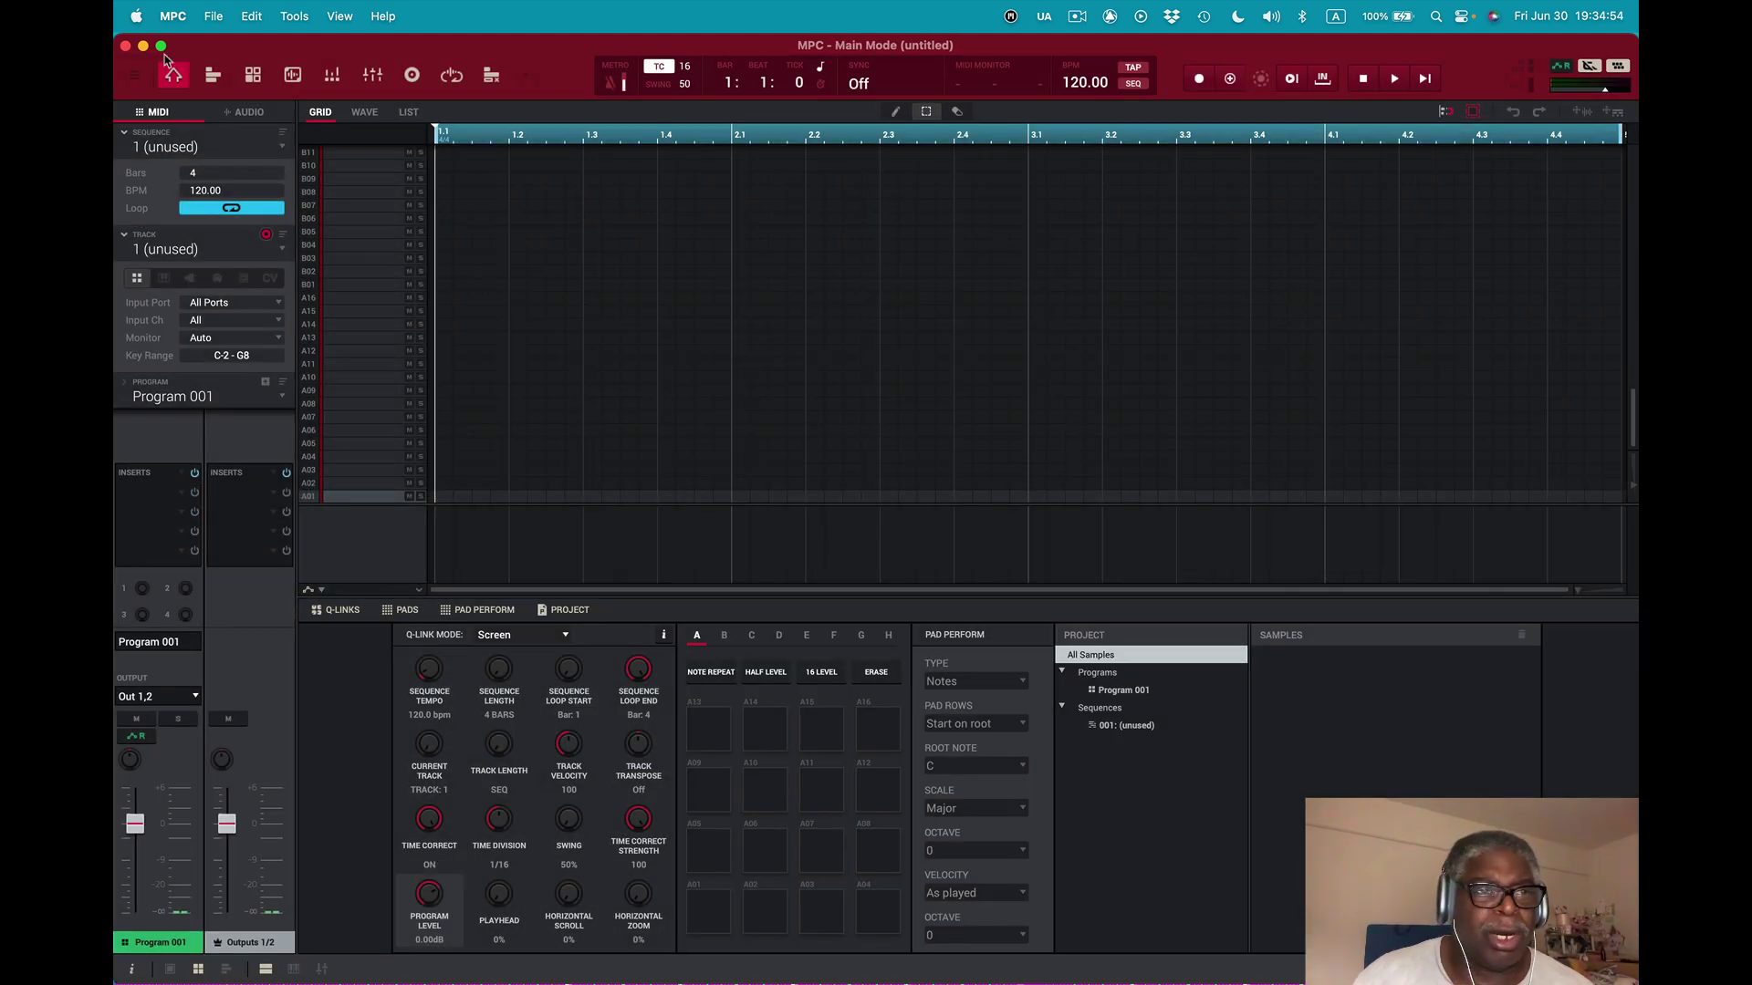
click(168, 13)
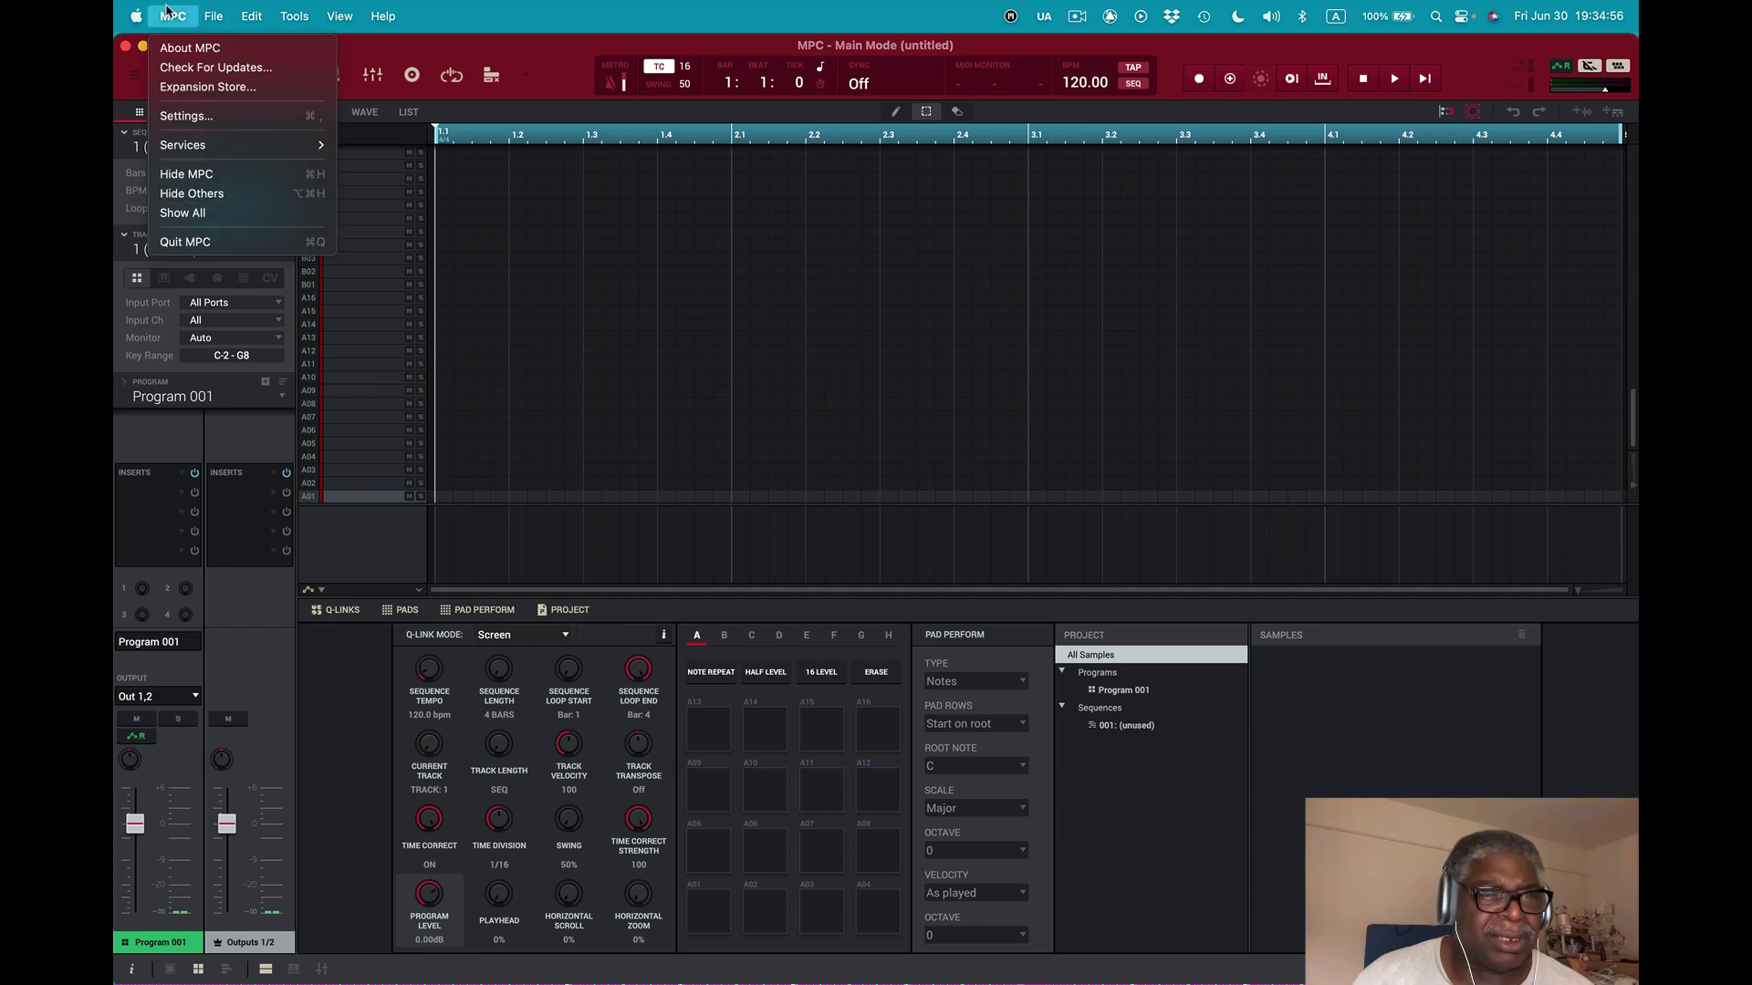
Refresh the Activate Plugins page in MPC Settings, showing Fabric through Odyssey activated, Mini D and Jura not
click(192, 116)
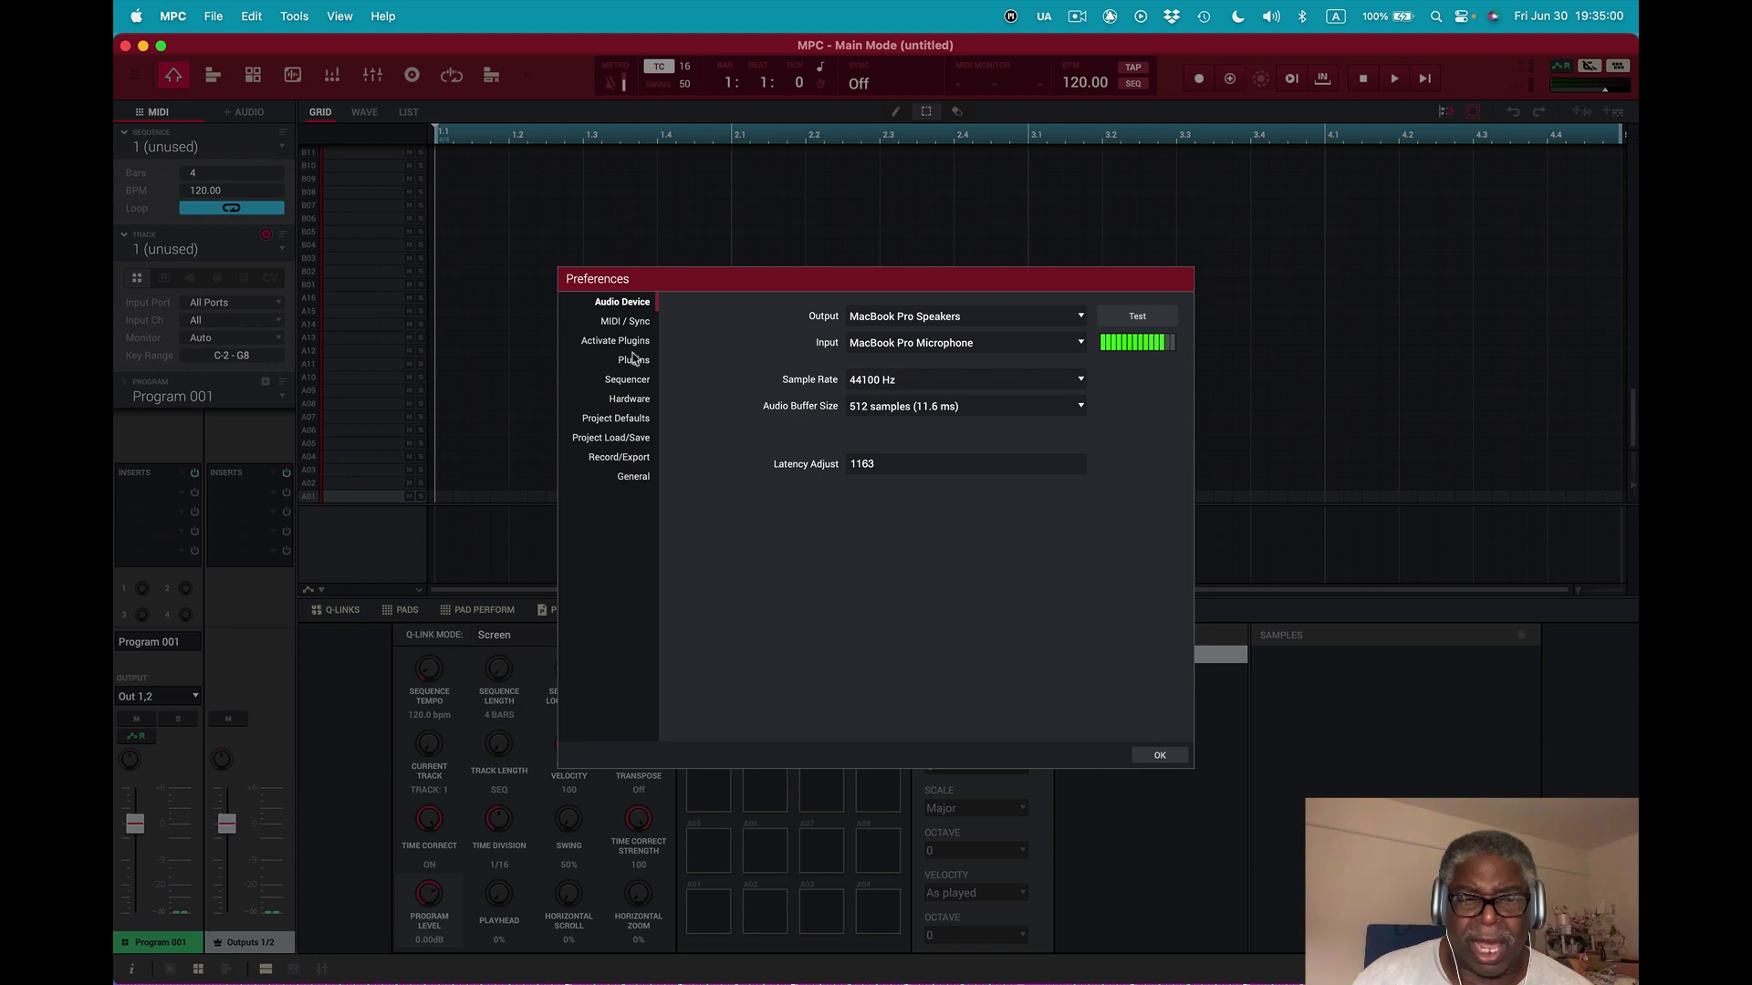
click(636, 343)
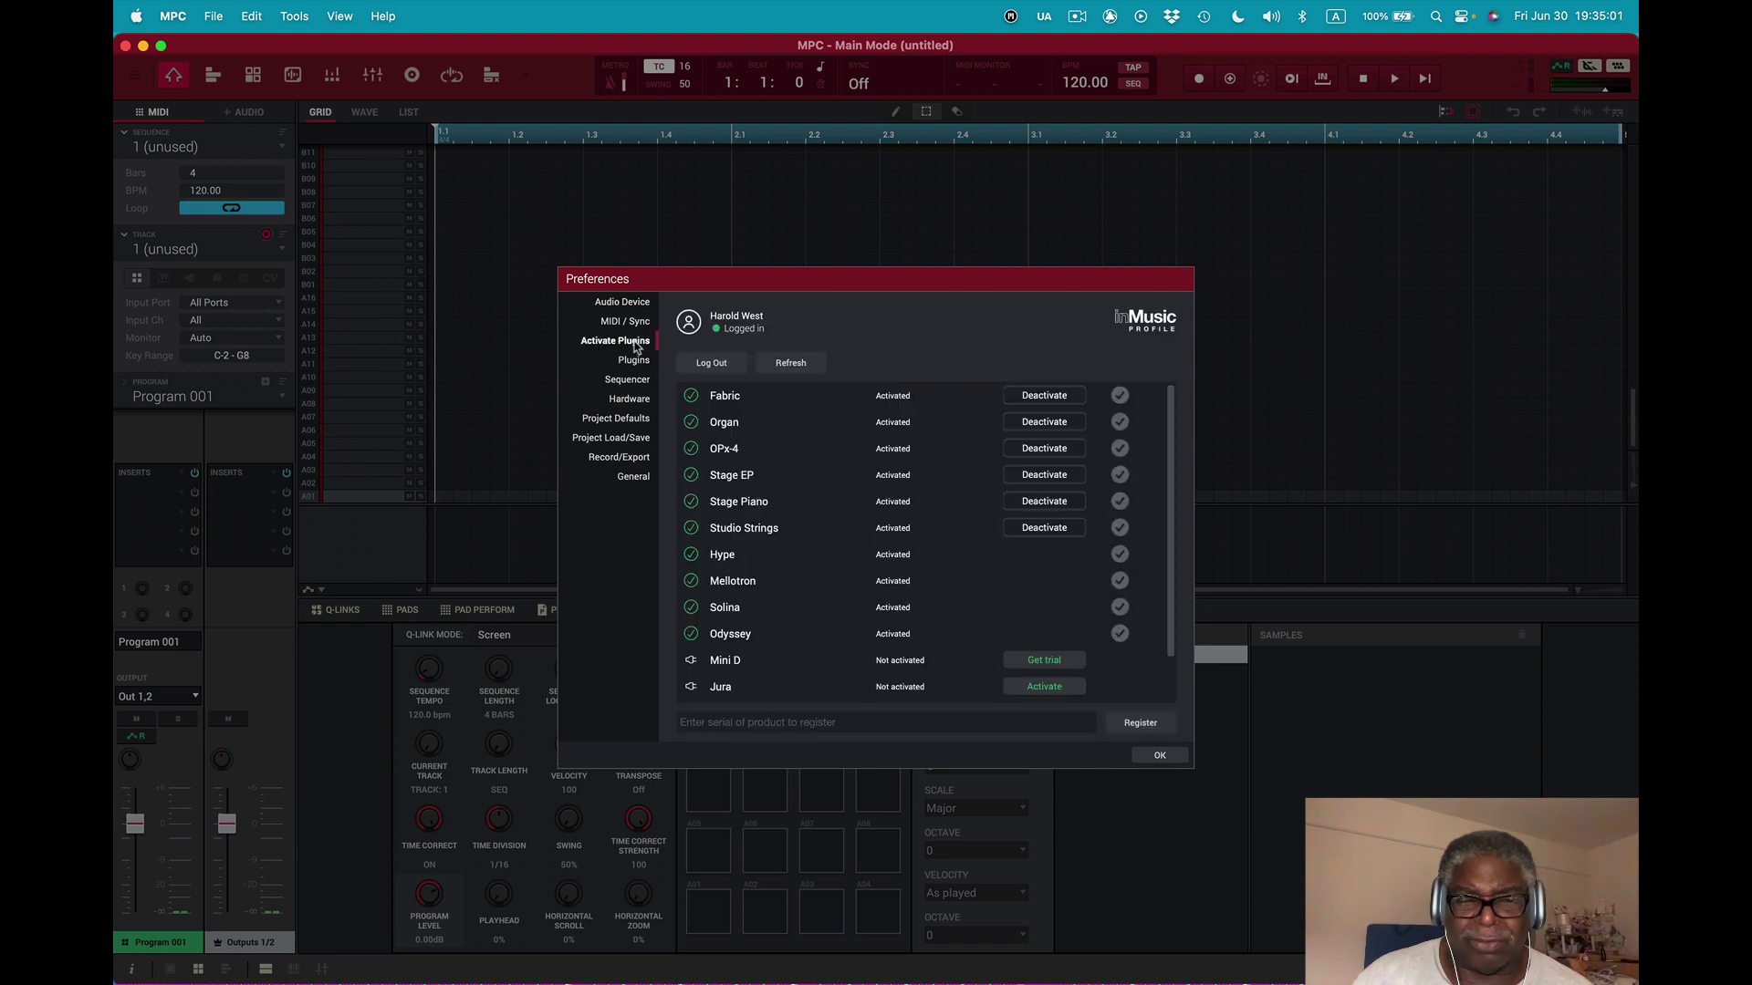
click(800, 365)
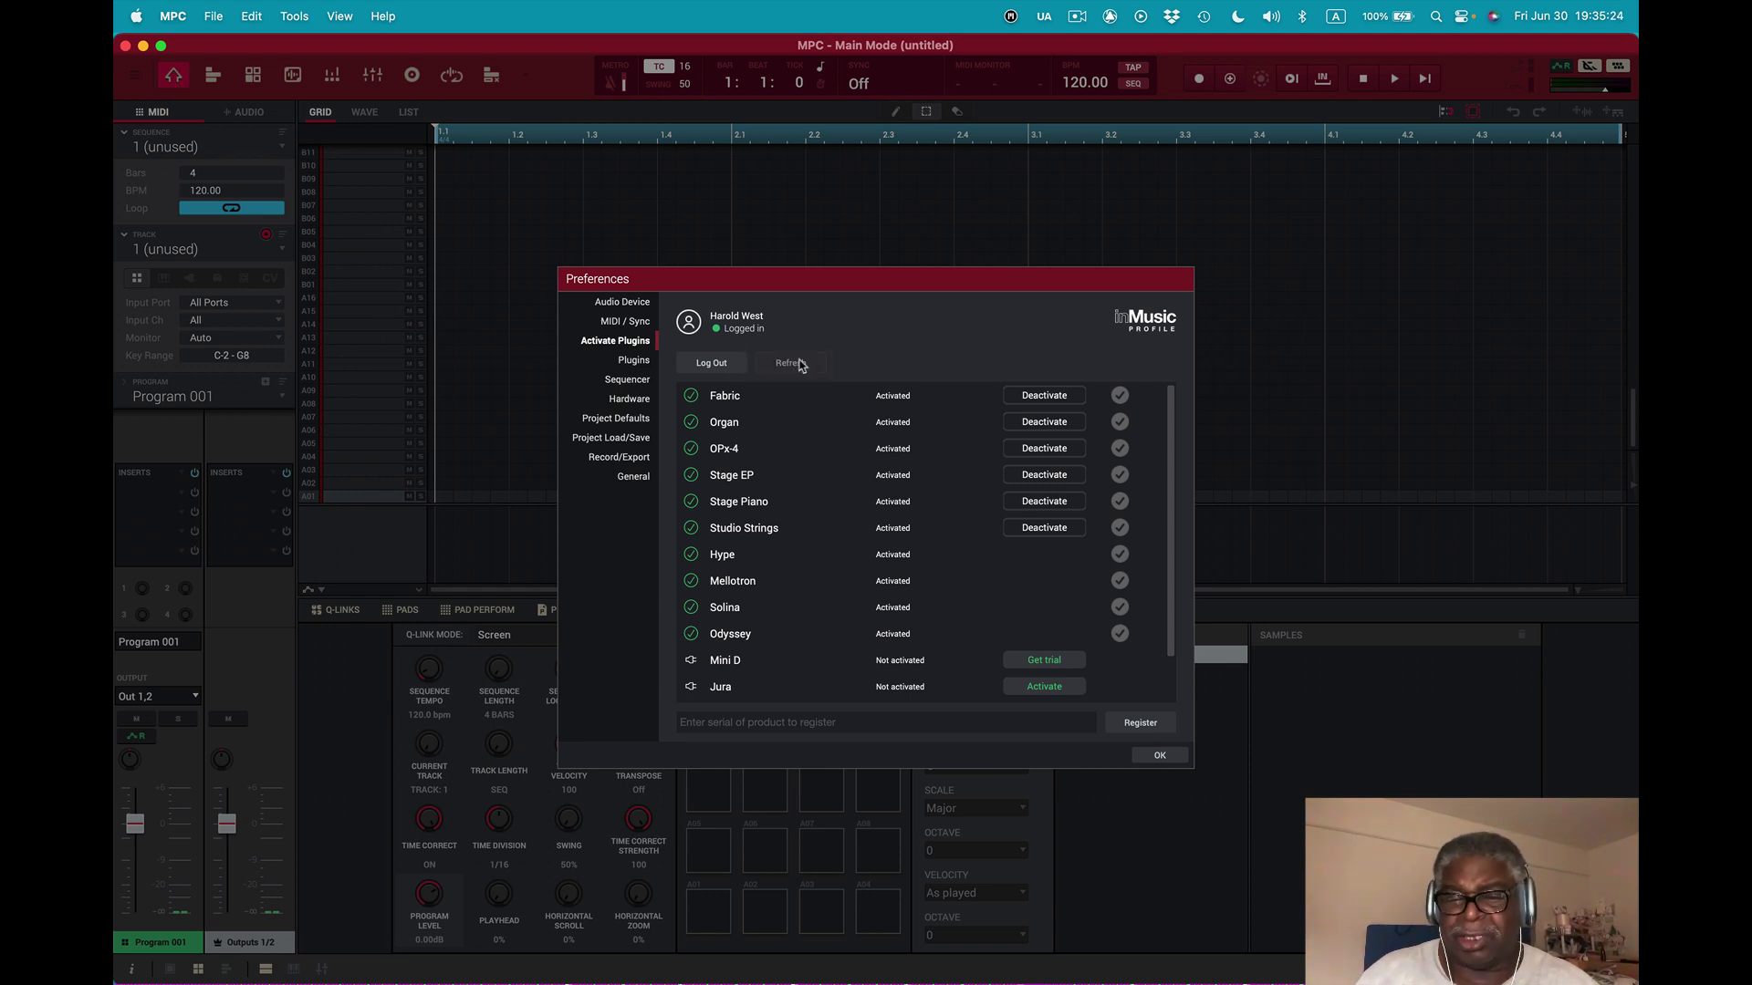